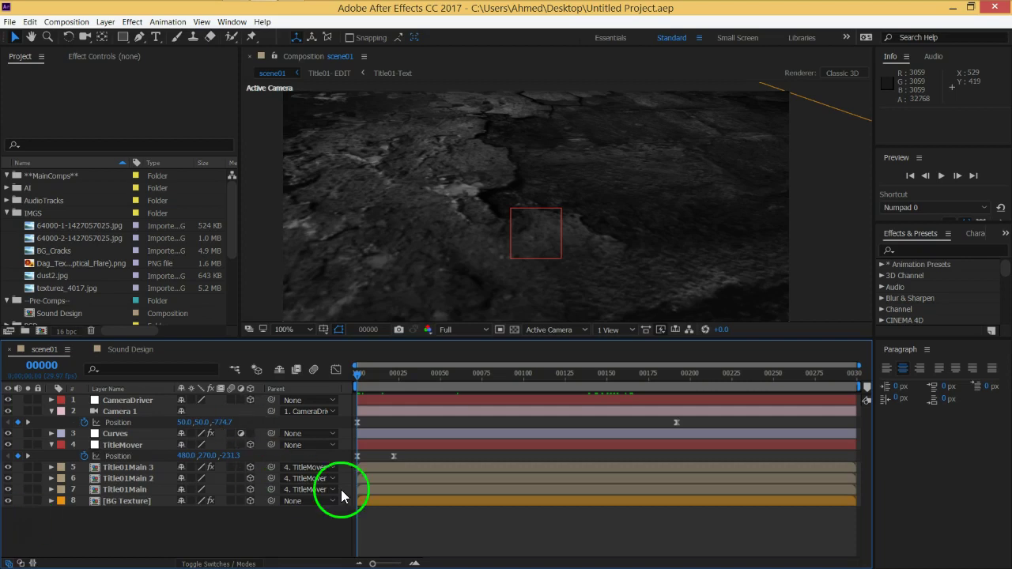
# Step: Scrub the timeline from 00000 through the camera move to frame 00192, where the EPIC VFX title appears
pyautogui.moveTo(357, 377)
pyautogui.mouseDown()
pyautogui.moveTo(597, 378)
pyautogui.moveTo(314, 378)
pyautogui.mouseUp()
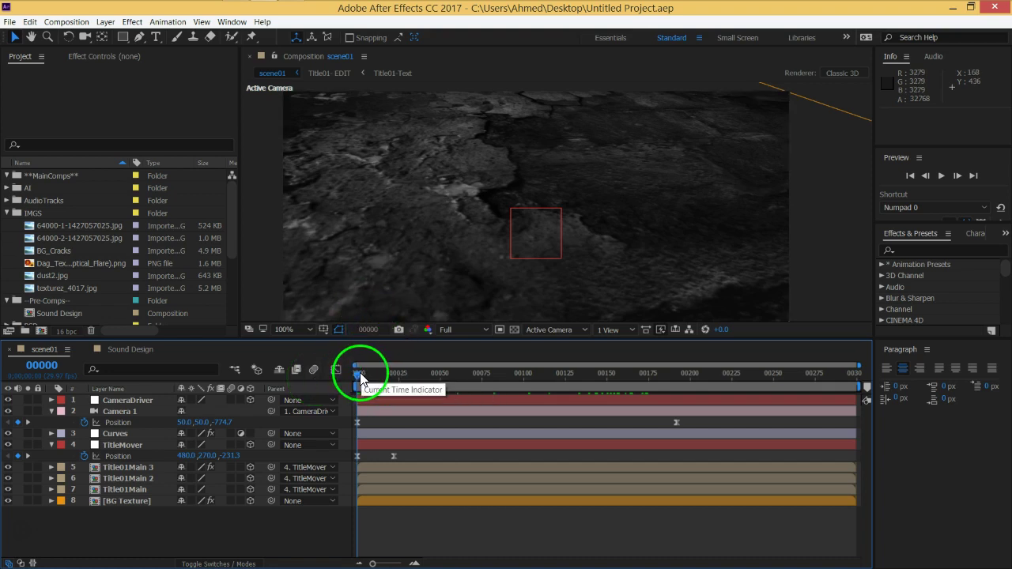
pyautogui.moveTo(358, 375); pyautogui.dragTo(628, 386)
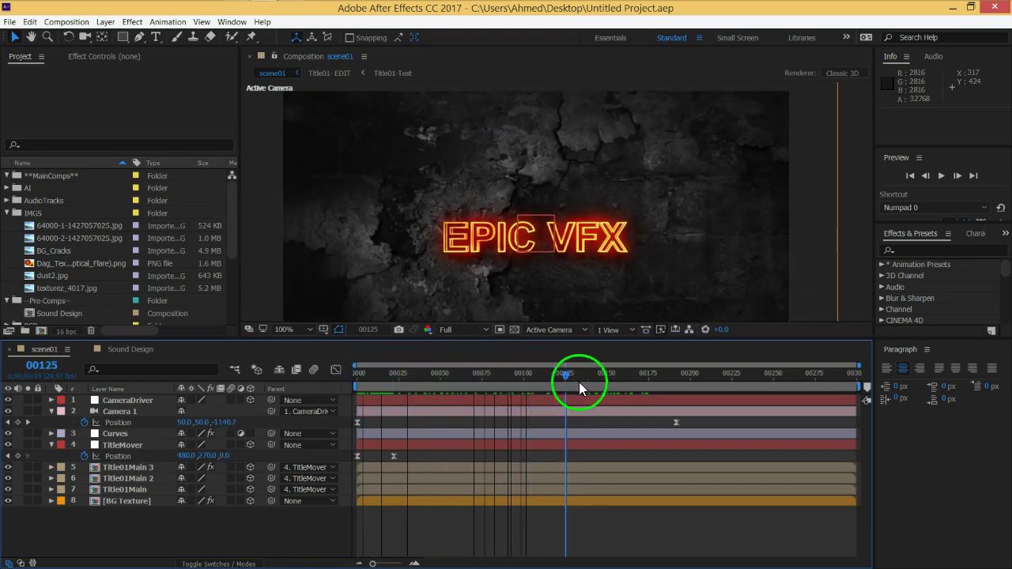
pyautogui.moveTo(629, 386); pyautogui.dragTo(676, 388)
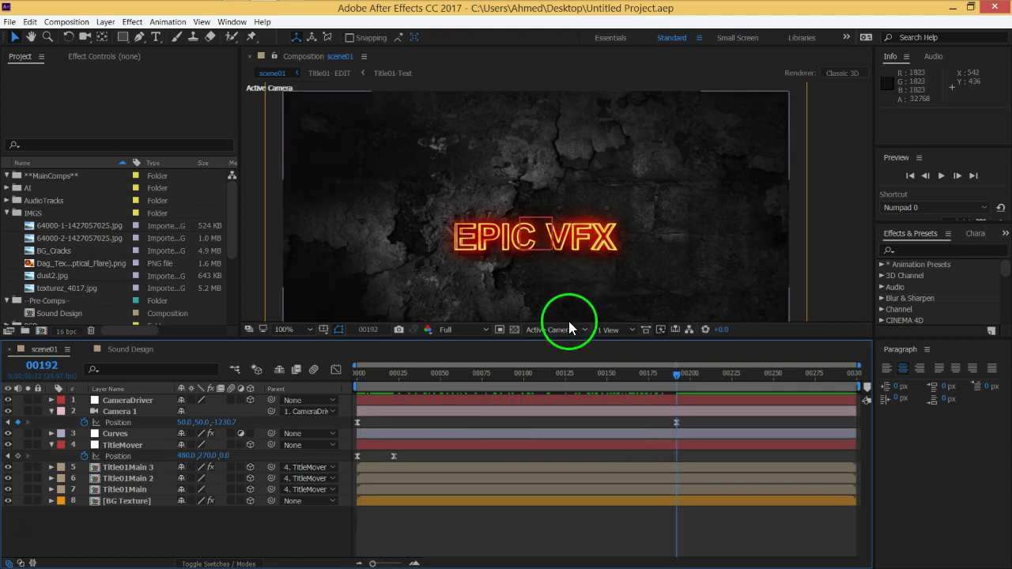
# Step: Open the 64000-1 image for viewing and rename it Lens01
pyautogui.click(51, 225)
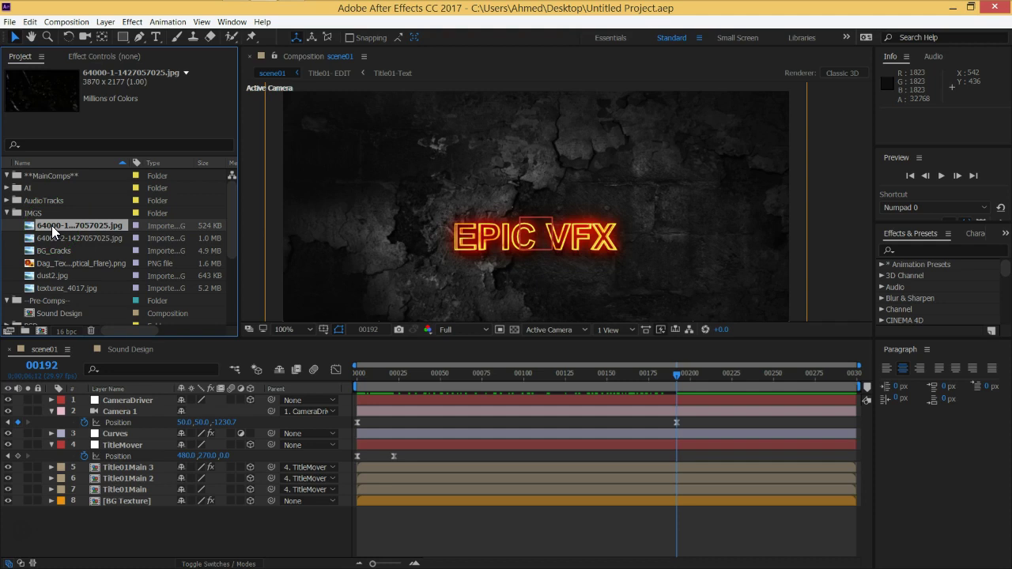
pyautogui.doubleClick(51, 226)
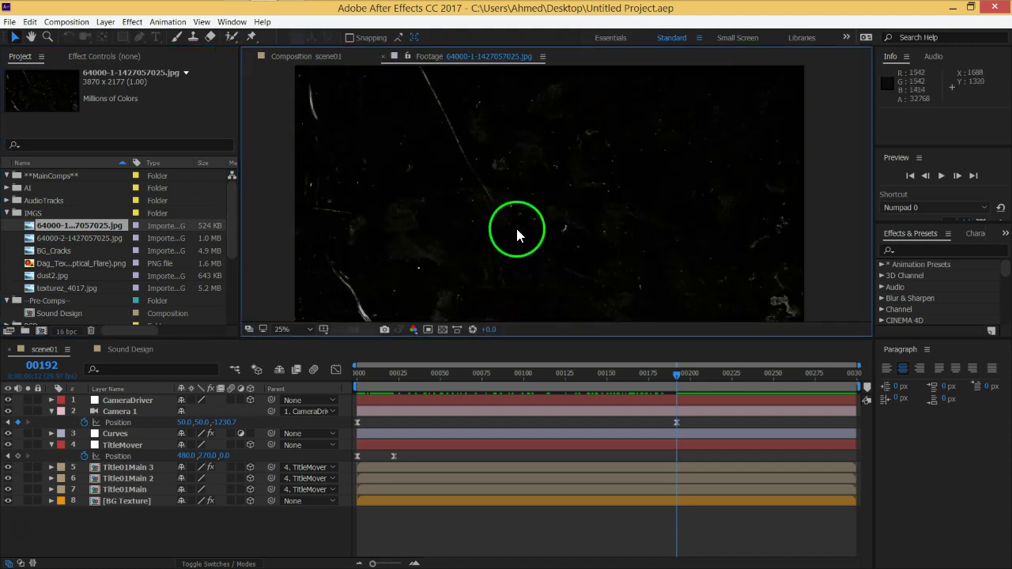
pyautogui.click(86, 227)
pyautogui.press('Return')
pyautogui.write('Lens0')
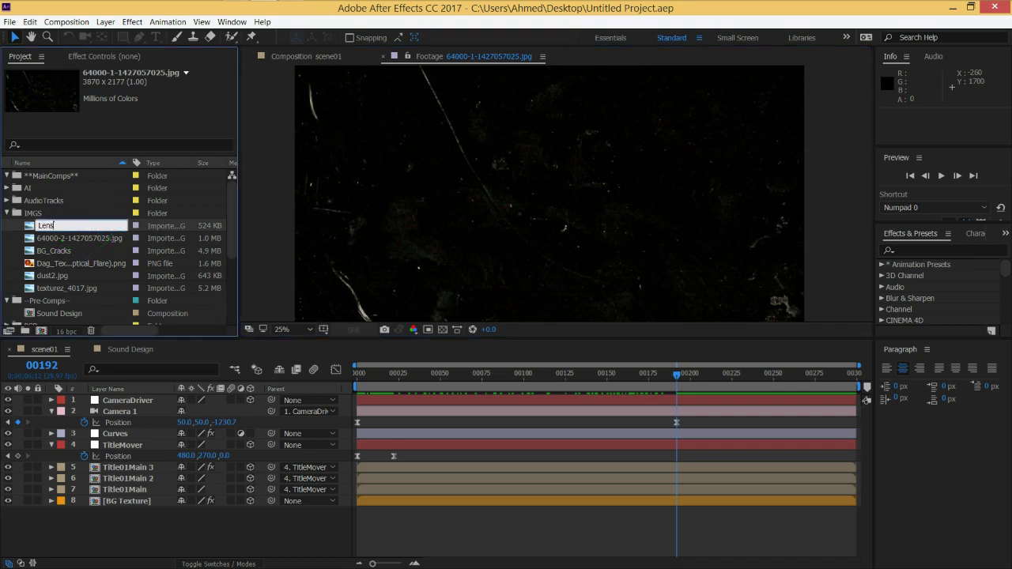
pyautogui.write('1')
pyautogui.press('Return')
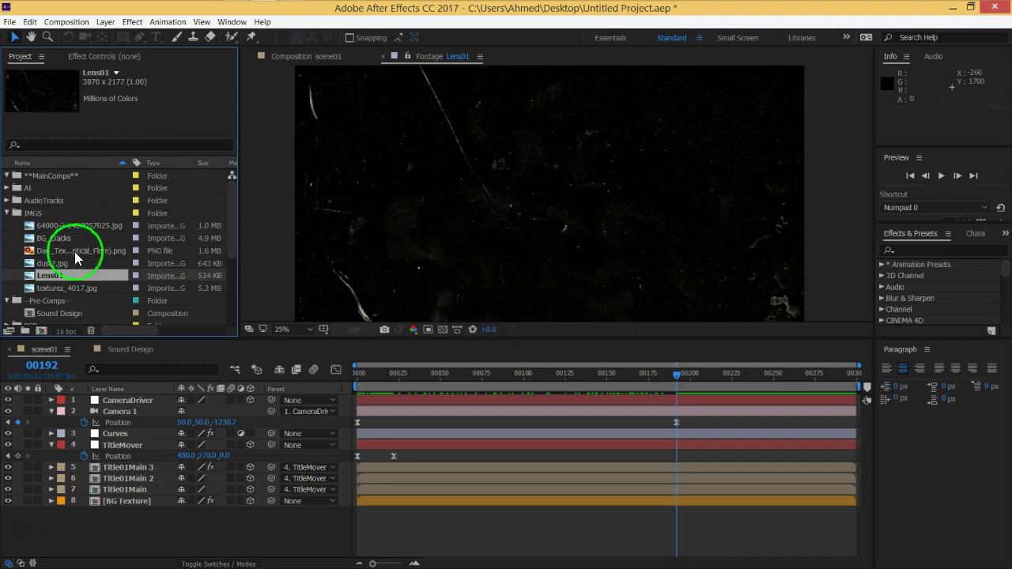
# Step: Rename the 64000-2 image to Lens_Dots and the optical flare image to Lens_Smudge
pyautogui.click(67, 225)
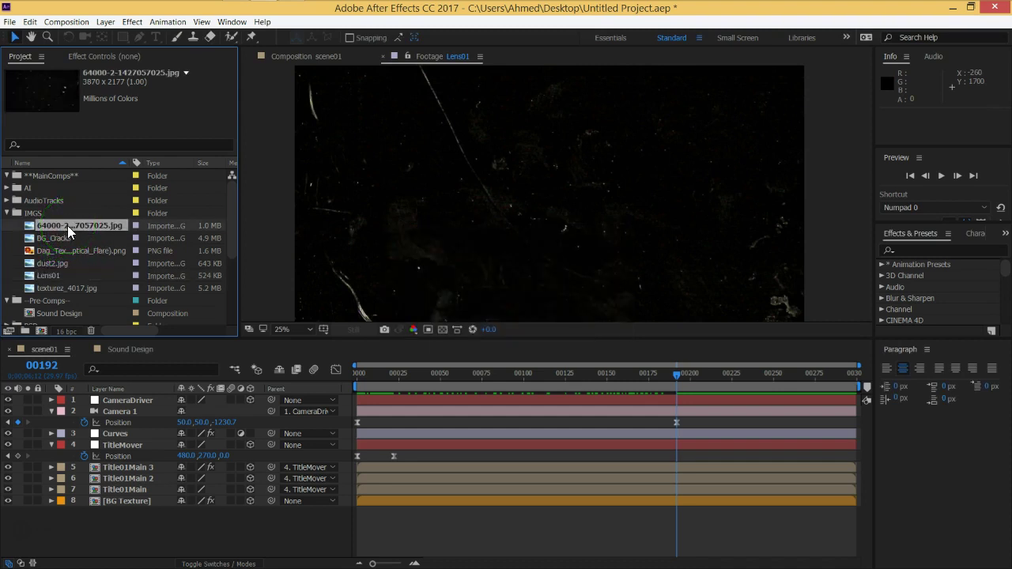
pyautogui.press('Return')
pyautogui.write('Lens_Dots')
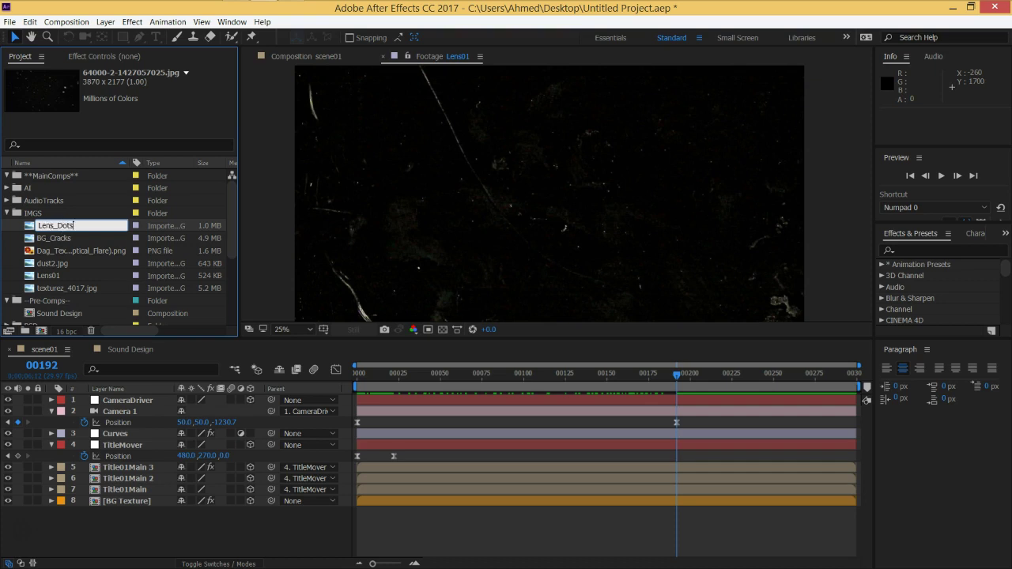
pyautogui.press('Return')
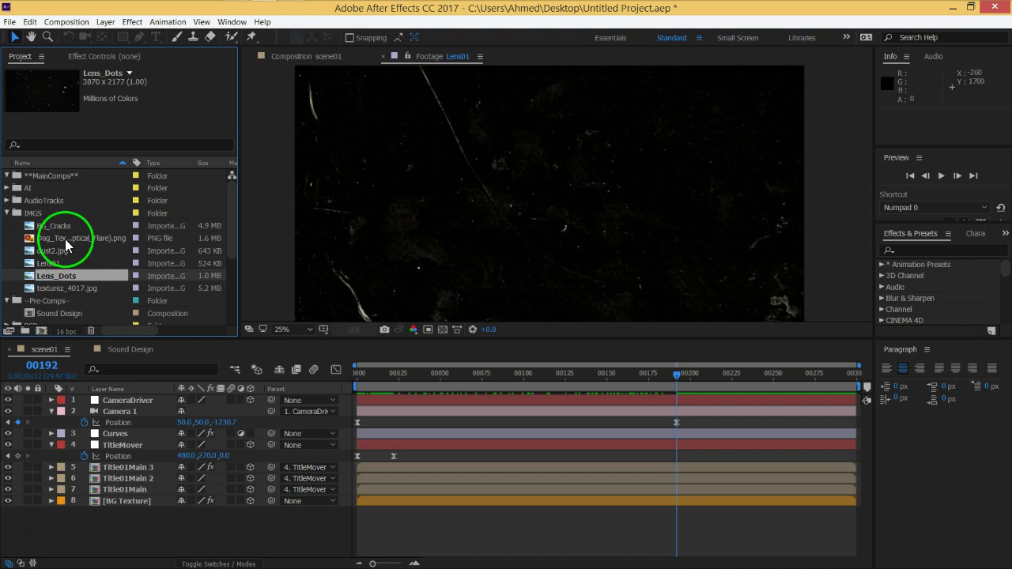
pyautogui.click(65, 238)
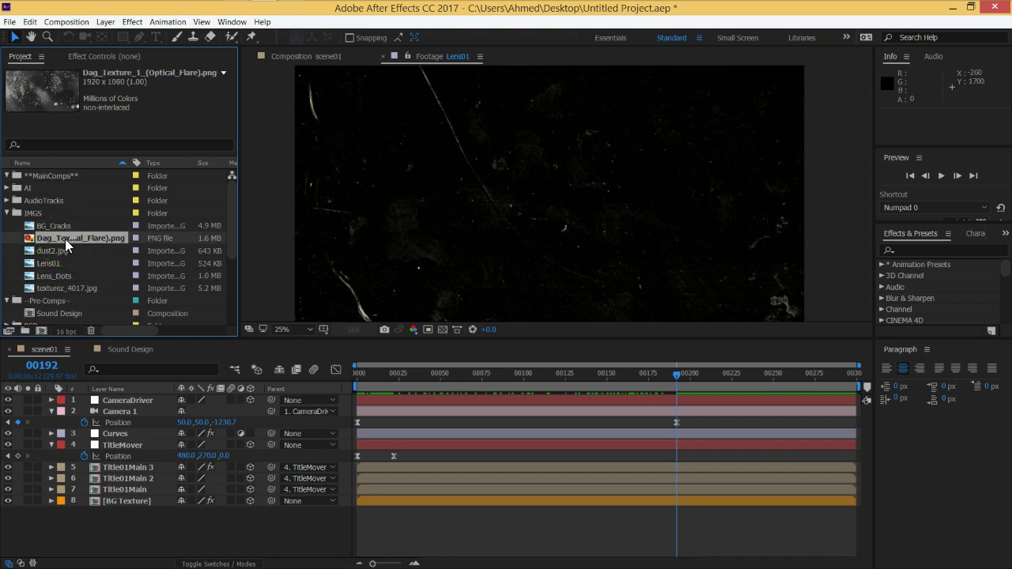
pyautogui.press('Return')
pyautogui.write('Lens_Smudge')
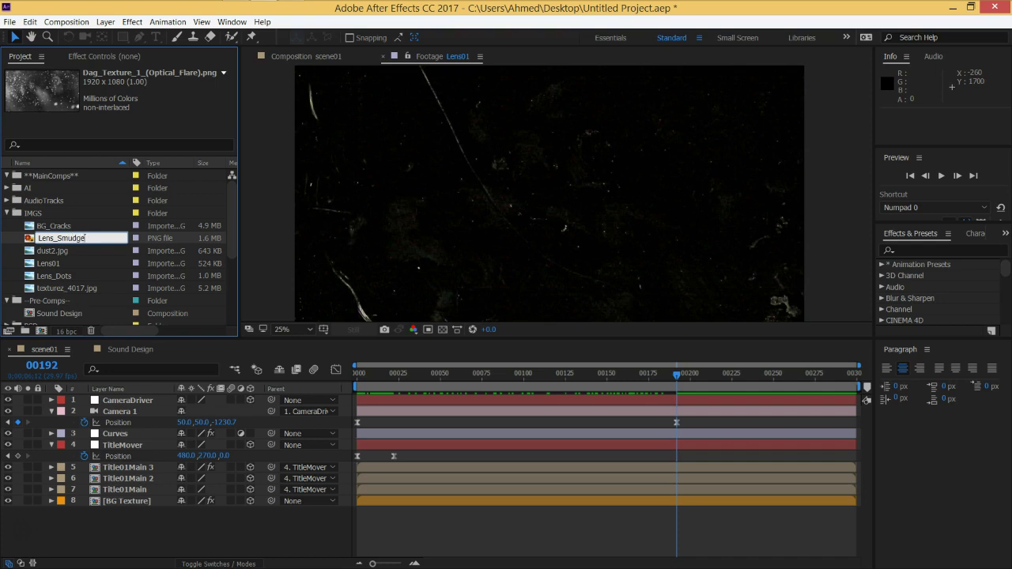
pyautogui.press('Return')
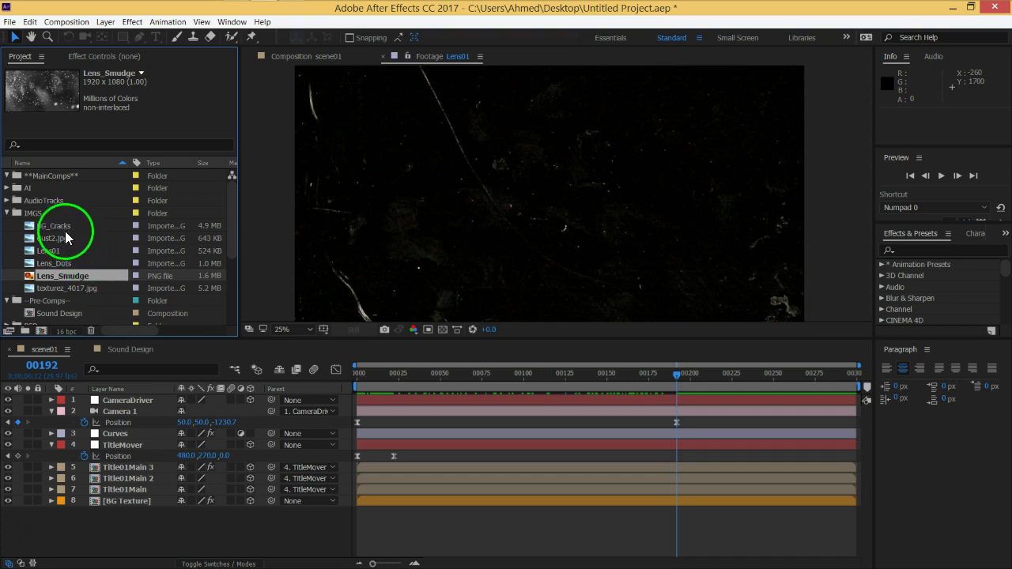
# Step: Review the renamed lens images in the IMGS folder and select Lens01
pyautogui.click(65, 238)
pyautogui.click(49, 251)
pyautogui.click(54, 264)
pyautogui.click(58, 276)
pyautogui.click(57, 252)
pyautogui.click(59, 263)
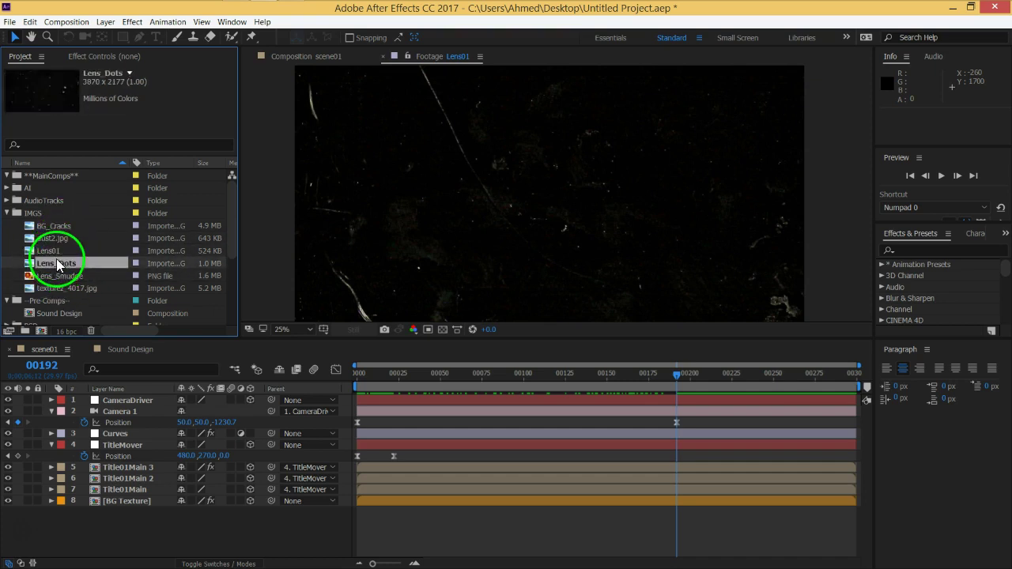
pyautogui.click(66, 276)
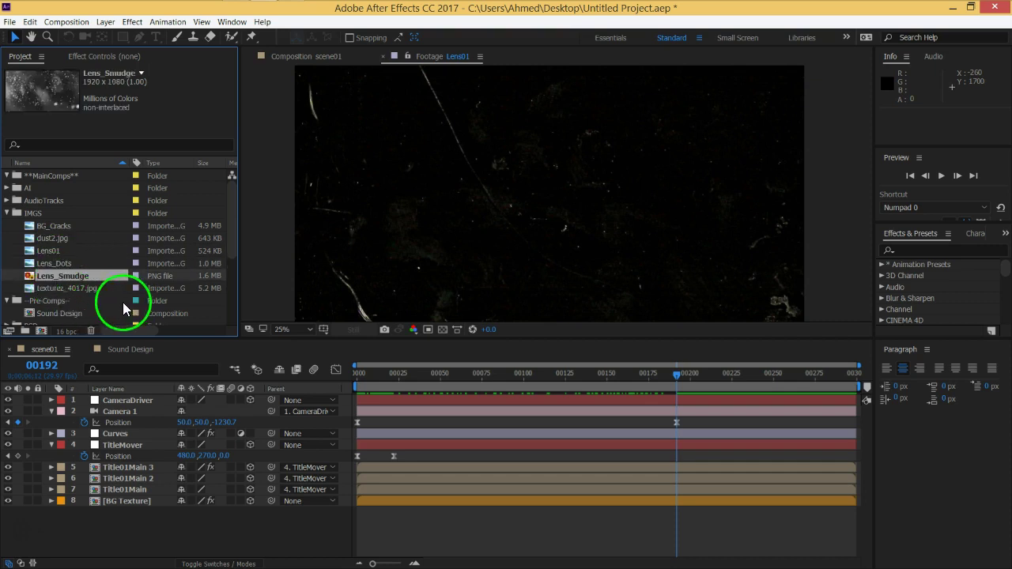
pyautogui.click(59, 253)
# Step: Place Lens01 into scene01 below TitleMover and zoom the viewer to check its extent
pyautogui.moveTo(58, 260); pyautogui.dragTo(99, 462)
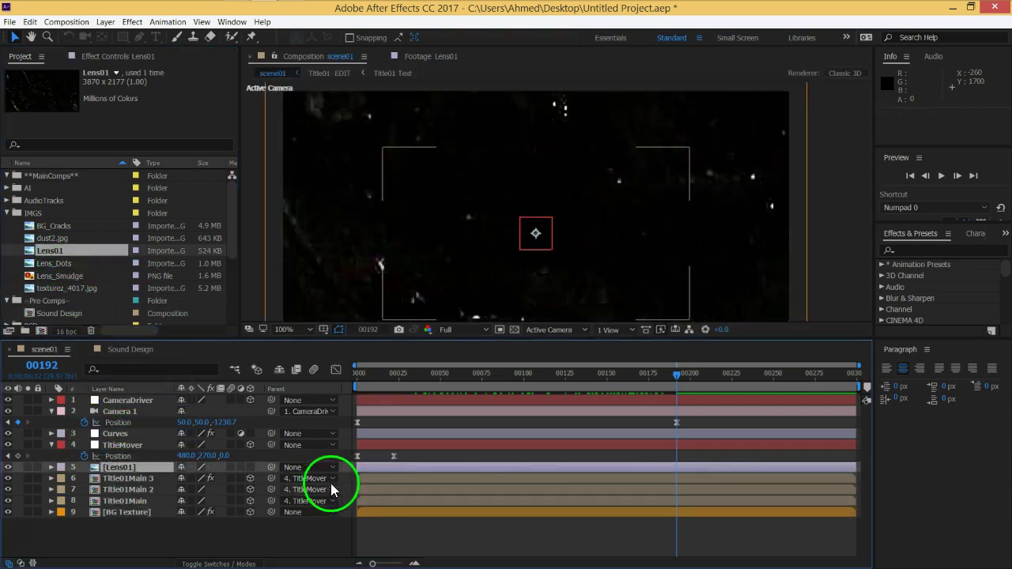
pyautogui.scroll(-2, 558, 252)
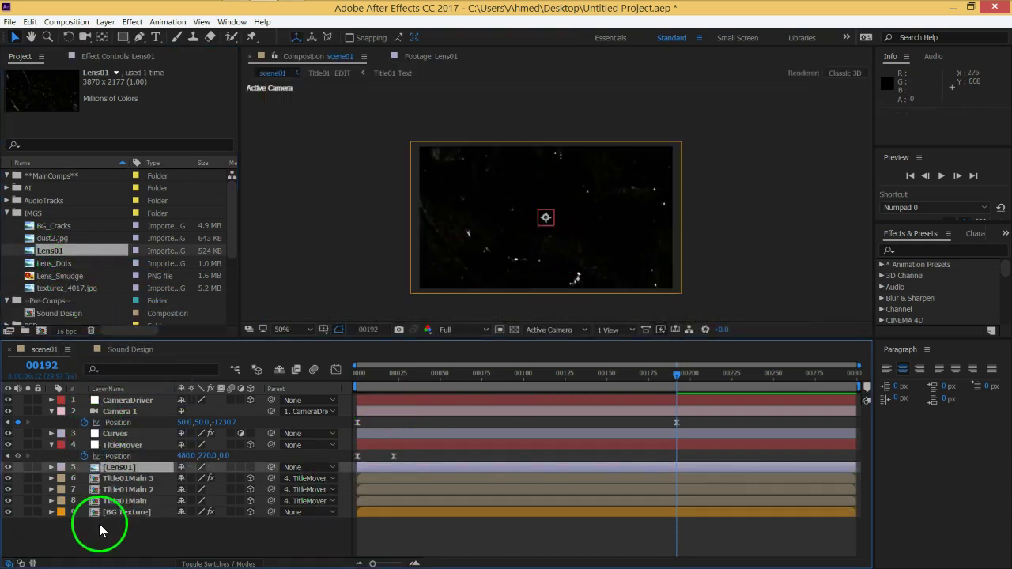
pyautogui.press(',')
pyautogui.press(',')
pyautogui.press(',')
pyautogui.press('.')
pyautogui.press('.')
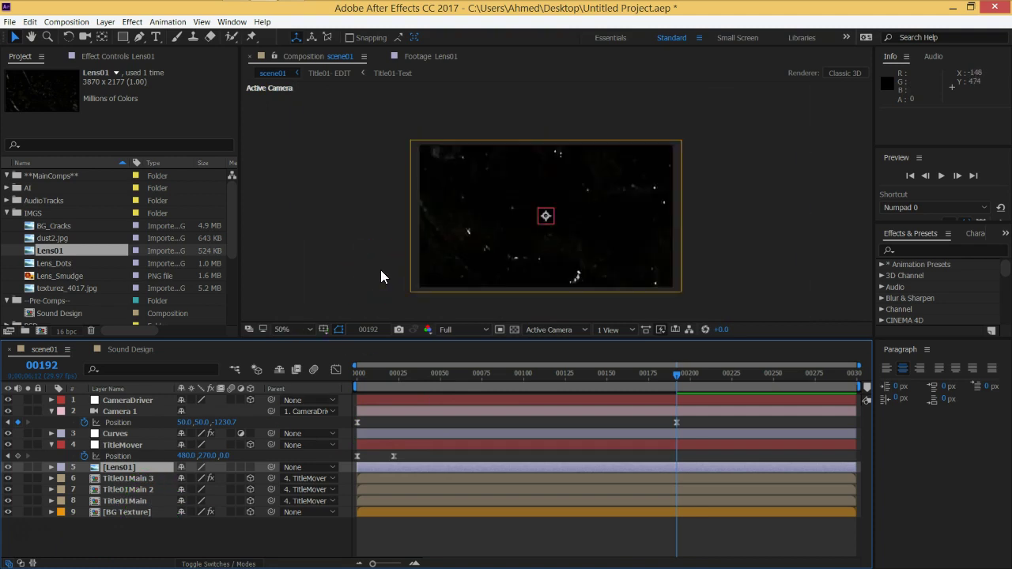
pyautogui.press('.')
pyautogui.click(366, 293)
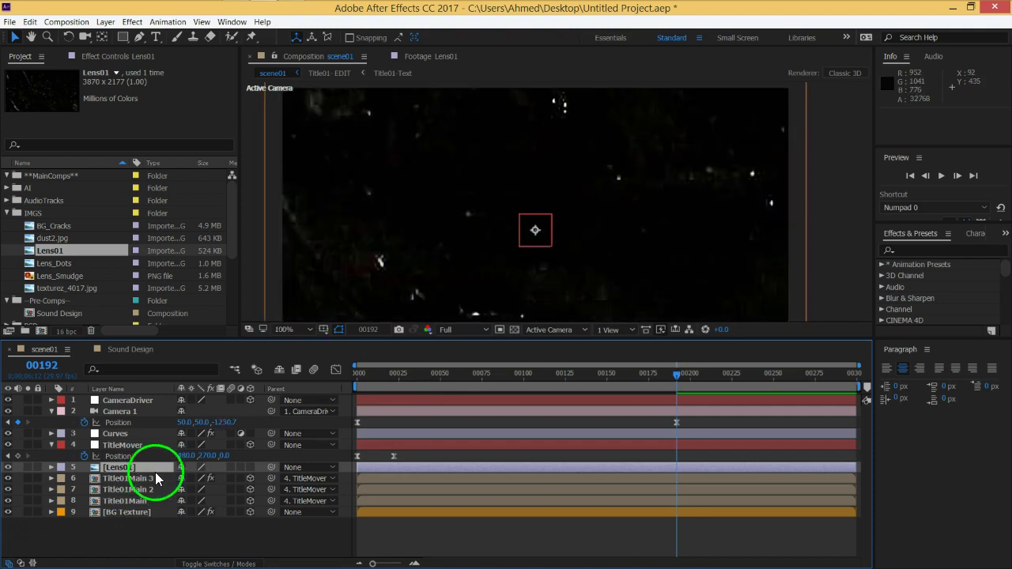
# Step: Scale the Lens01 layer down to 25%
pyautogui.press('s')
pyautogui.press(',')
pyautogui.press(',')
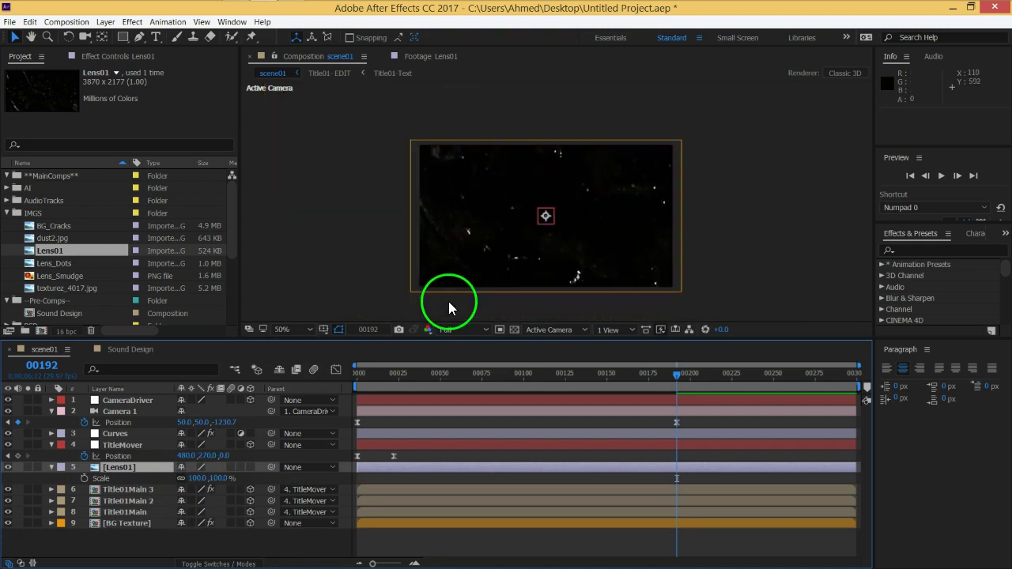
pyautogui.press(',')
pyautogui.moveTo(225, 477); pyautogui.dragTo(180, 479)
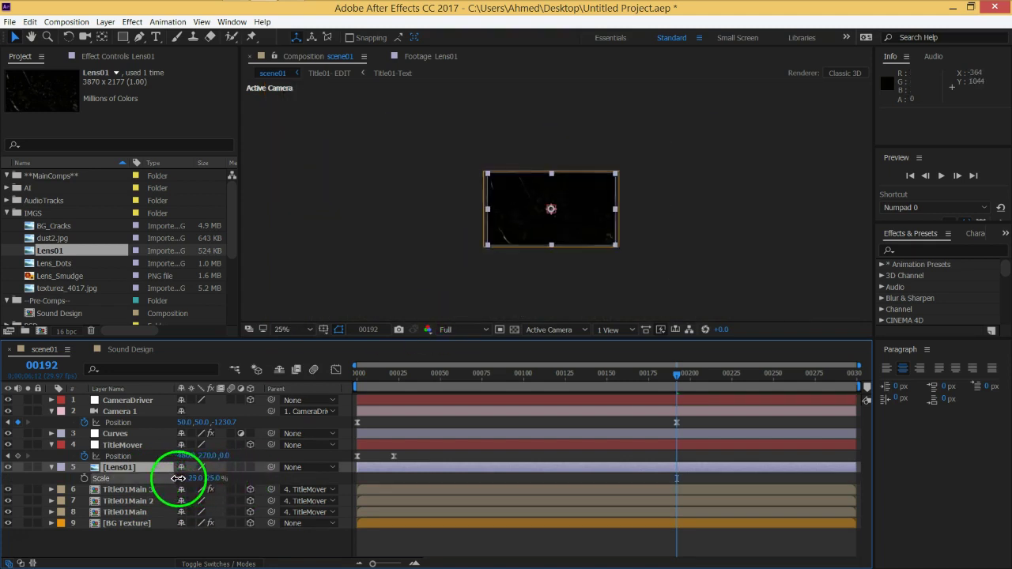
pyautogui.press('/')
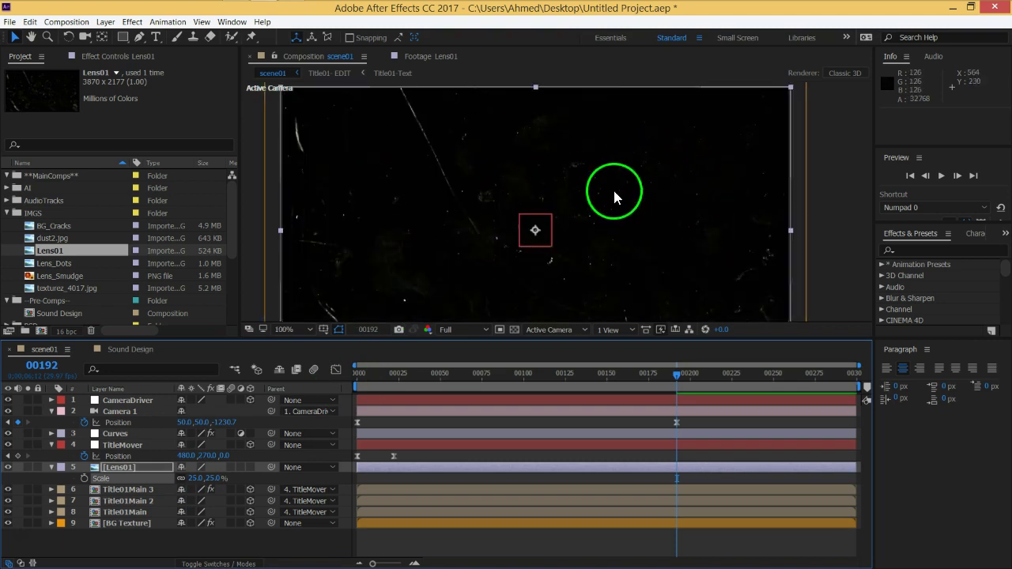
pyautogui.click(124, 468)
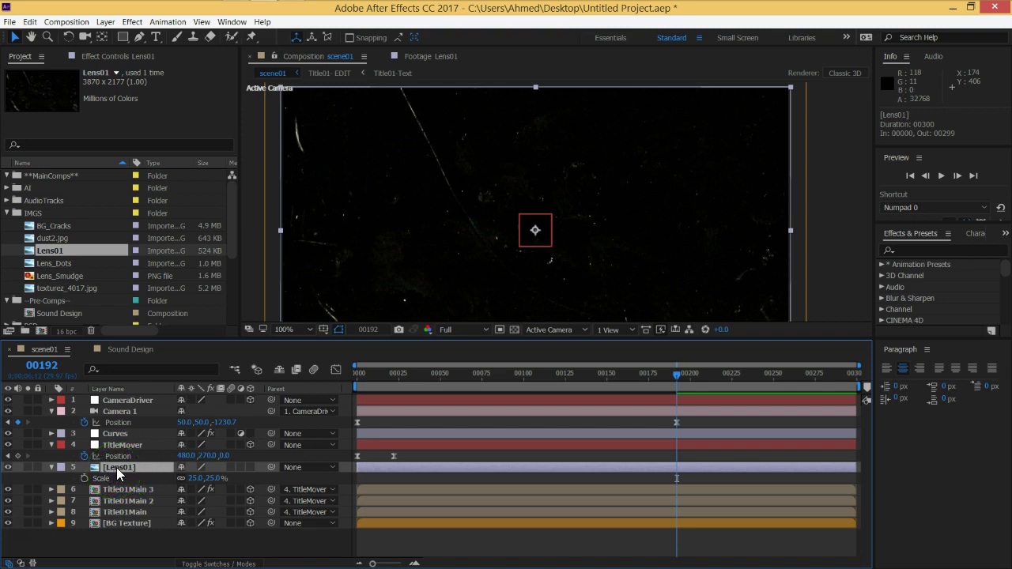
# Step: Precompose Lens01 as Lens_Scratches with Move all attributes into the new composition
pyautogui.hotkey('ctrl', 'shift', 'c')
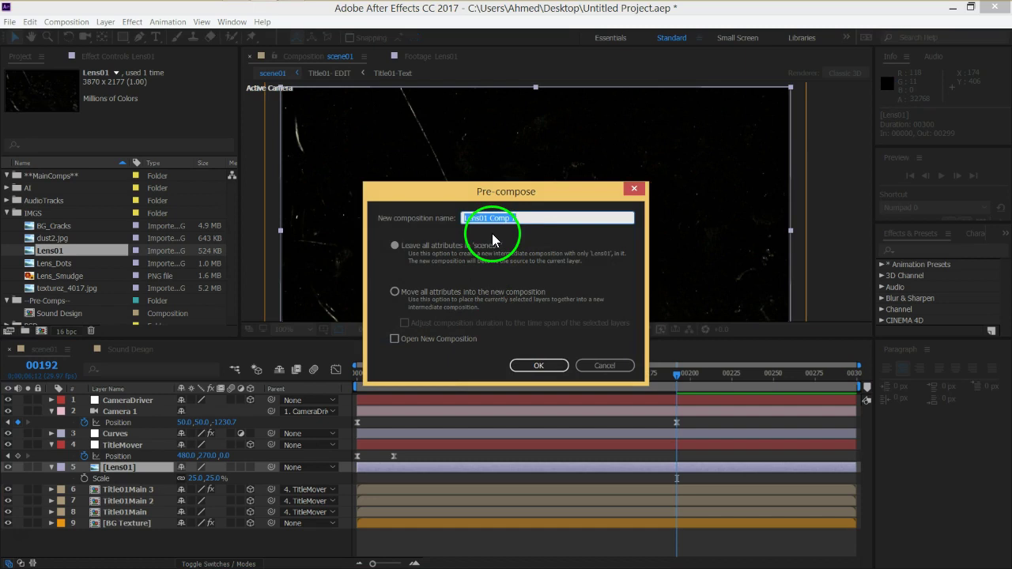
pyautogui.write('Lens')
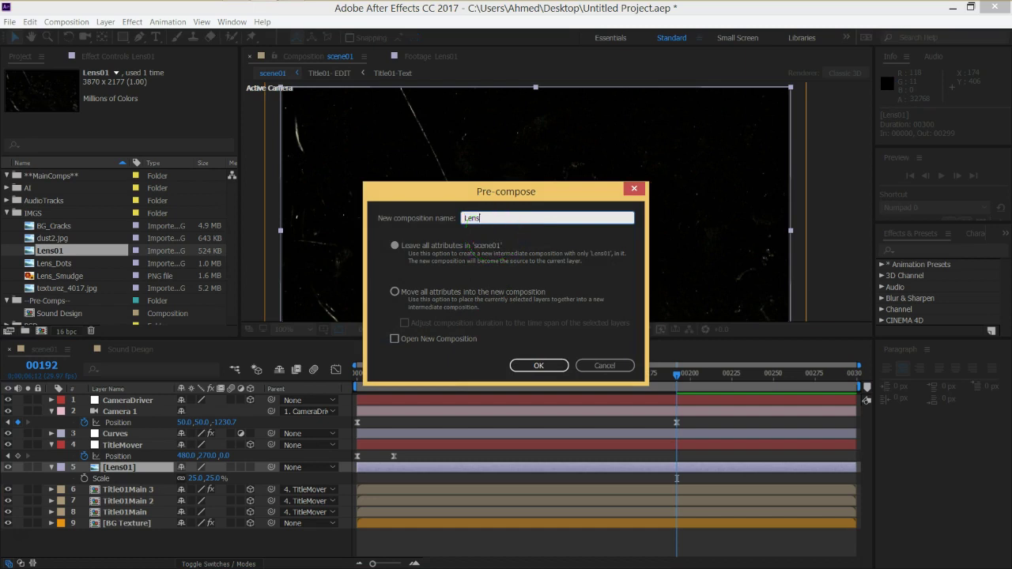
pyautogui.moveTo(490, 187); pyautogui.dragTo(557, 397)
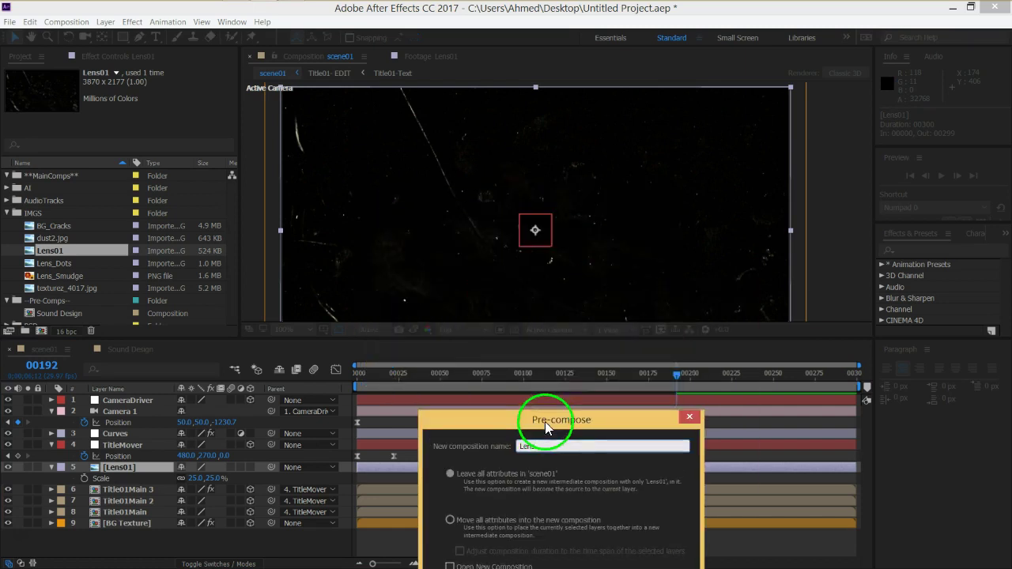
pyautogui.moveTo(571, 336); pyautogui.dragTo(554, 260)
pyautogui.write('_Scratches')
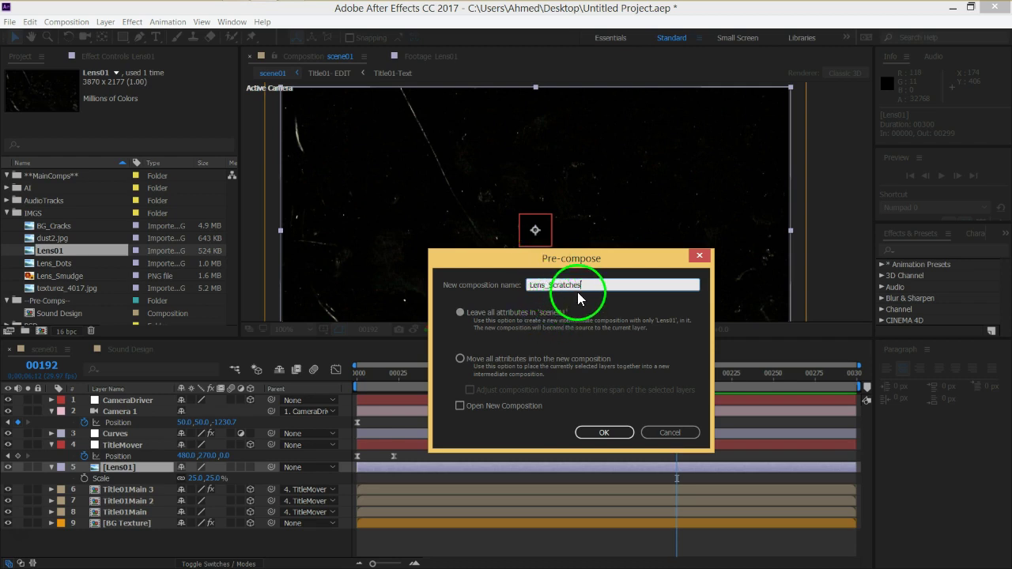
pyautogui.click(461, 361)
pyautogui.click(462, 360)
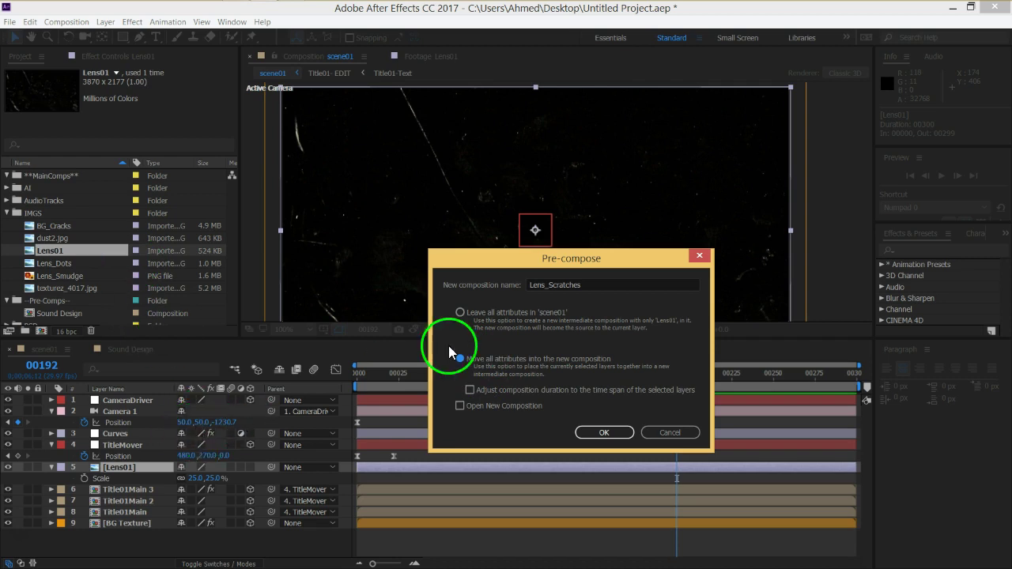
pyautogui.click(605, 434)
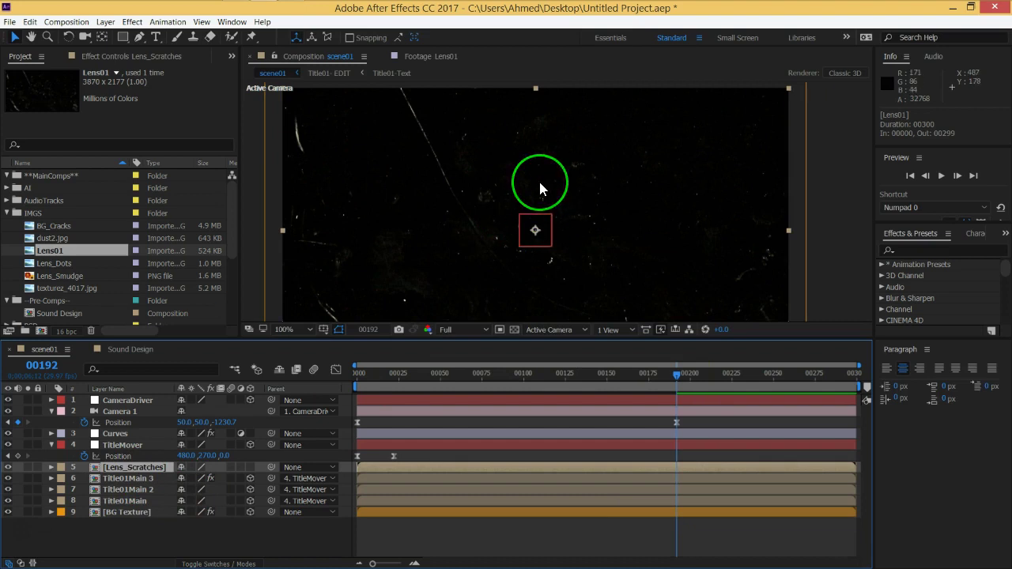
# Step: Make Lens_Scratches a 3D layer and switch the viewer to the Top view
pyautogui.click(250, 467)
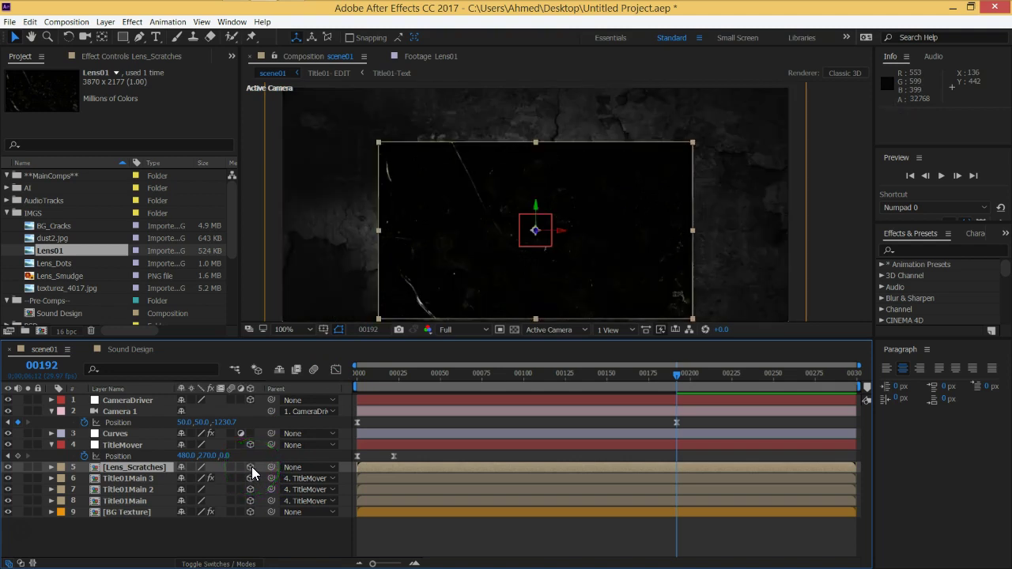
pyautogui.scroll(-2, 556, 257)
pyautogui.scroll(2, 556, 257)
pyautogui.scroll(-2, 555, 256)
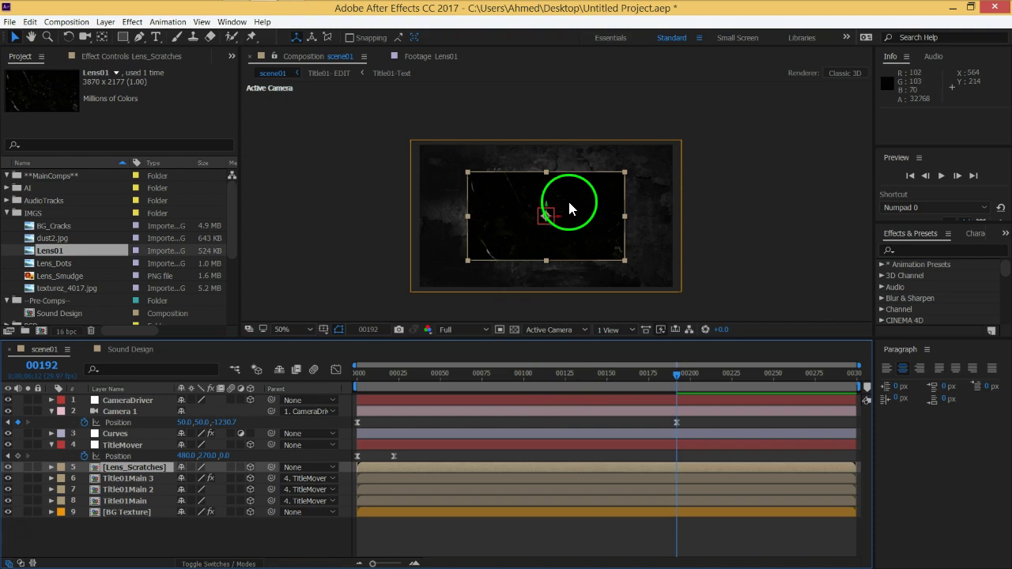
pyautogui.moveTo(132, 488); pyautogui.dragTo(545, 348)
pyautogui.click(546, 330)
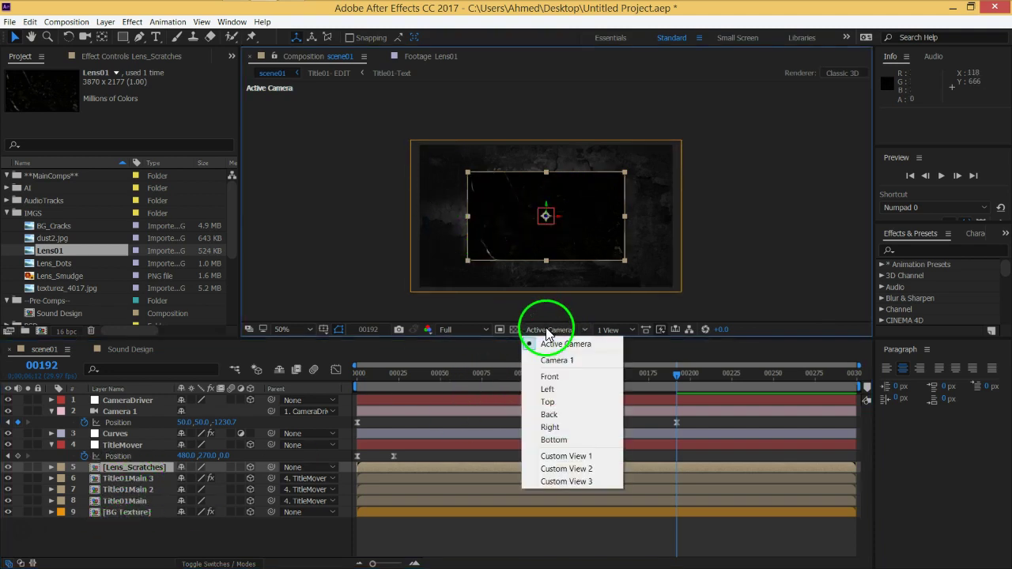
pyautogui.click(551, 404)
pyautogui.moveTo(571, 222)
pyautogui.mouseDown()
pyautogui.moveTo(554, 272)
pyautogui.moveTo(537, 283)
pyautogui.mouseUp()
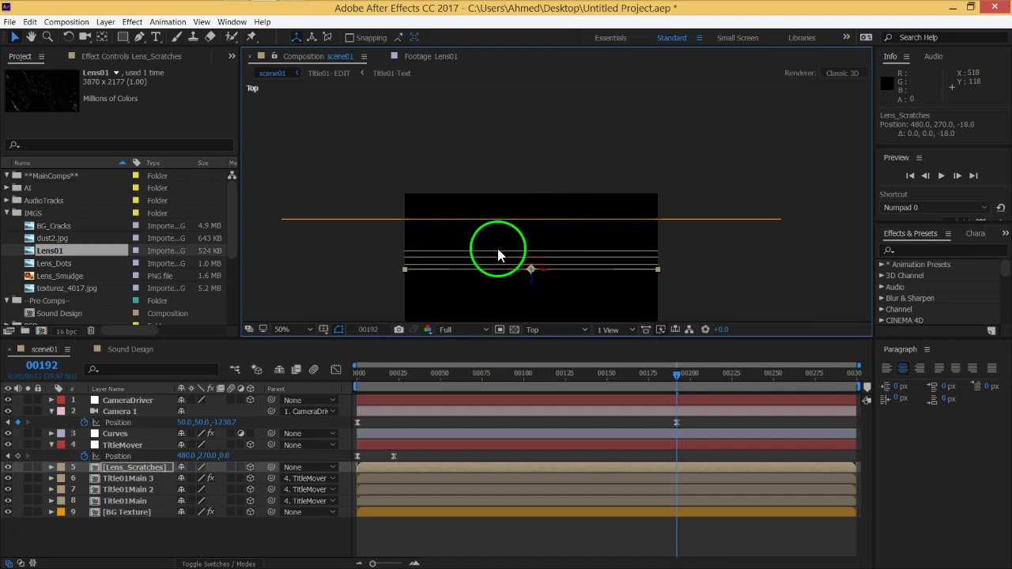
# Step: Push Lens_Scratches back to Z -58 and scale it up to about 129%
pyautogui.click(127, 513)
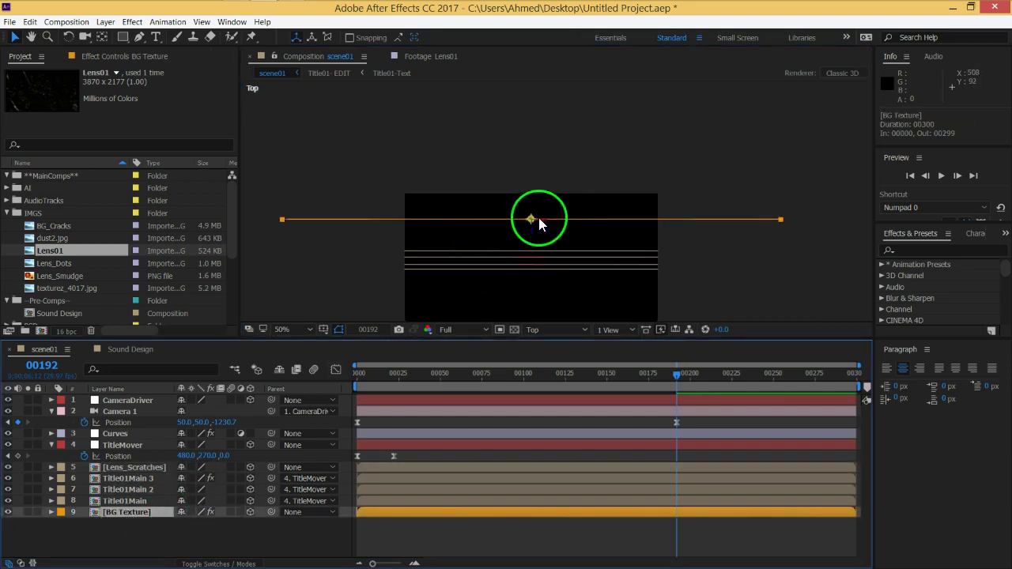
pyautogui.click(134, 467)
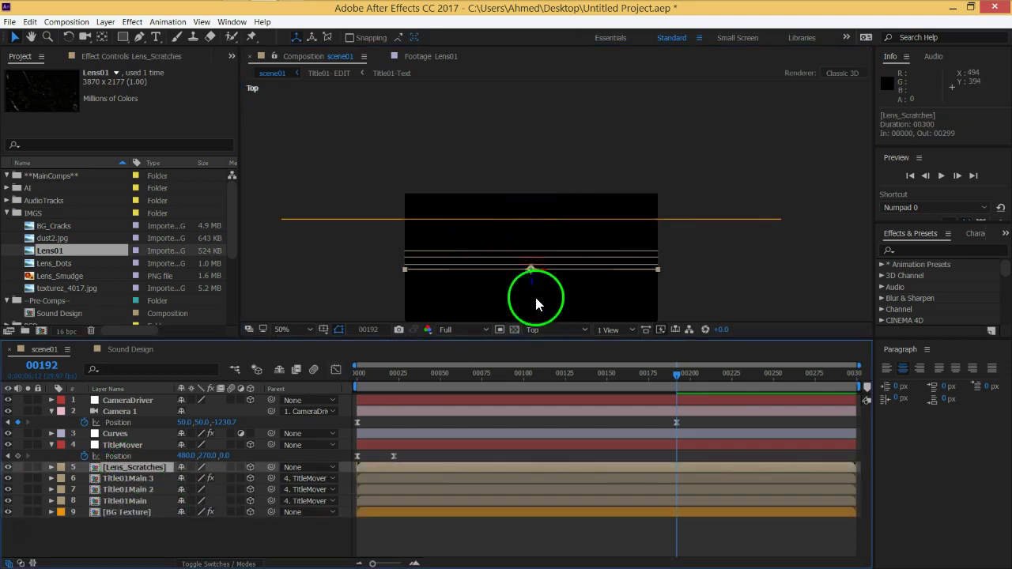
pyautogui.moveTo(532, 288)
pyautogui.mouseDown()
pyautogui.moveTo(532, 296)
pyautogui.moveTo(530, 256)
pyautogui.moveTo(525, 289)
pyautogui.mouseUp()
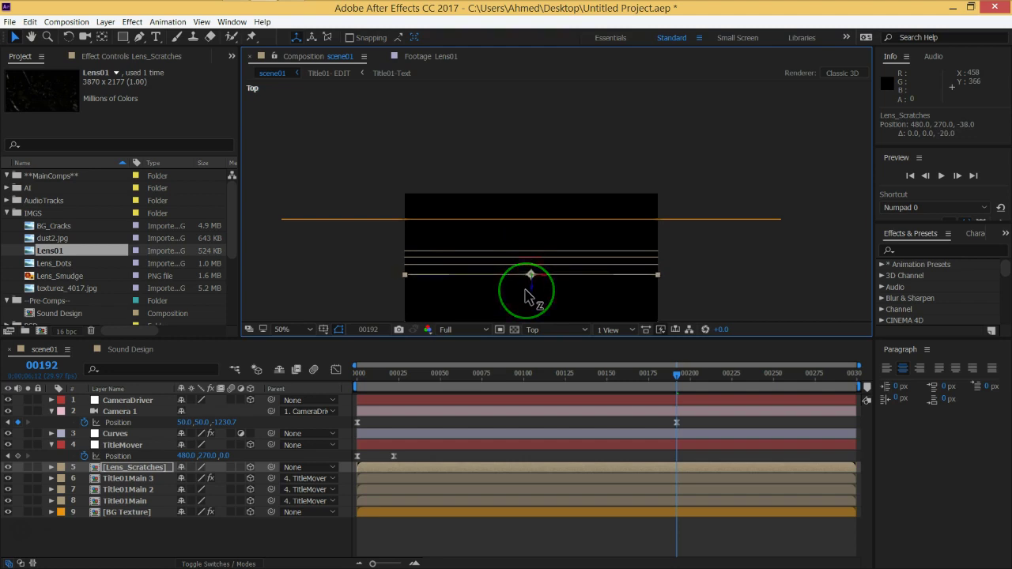
pyautogui.moveTo(525, 290); pyautogui.dragTo(525, 298)
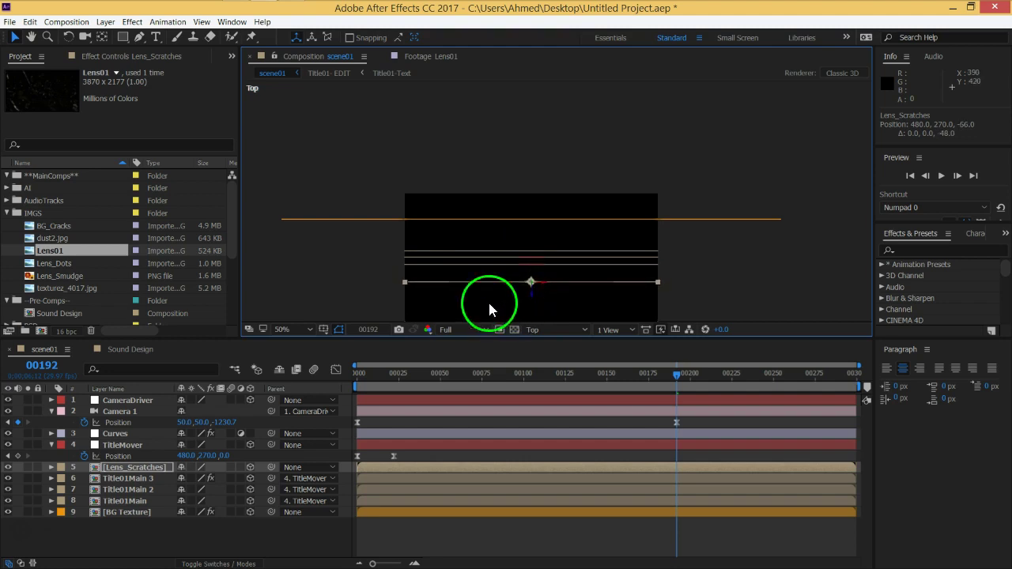
pyautogui.moveTo(530, 295); pyautogui.dragTo(531, 300)
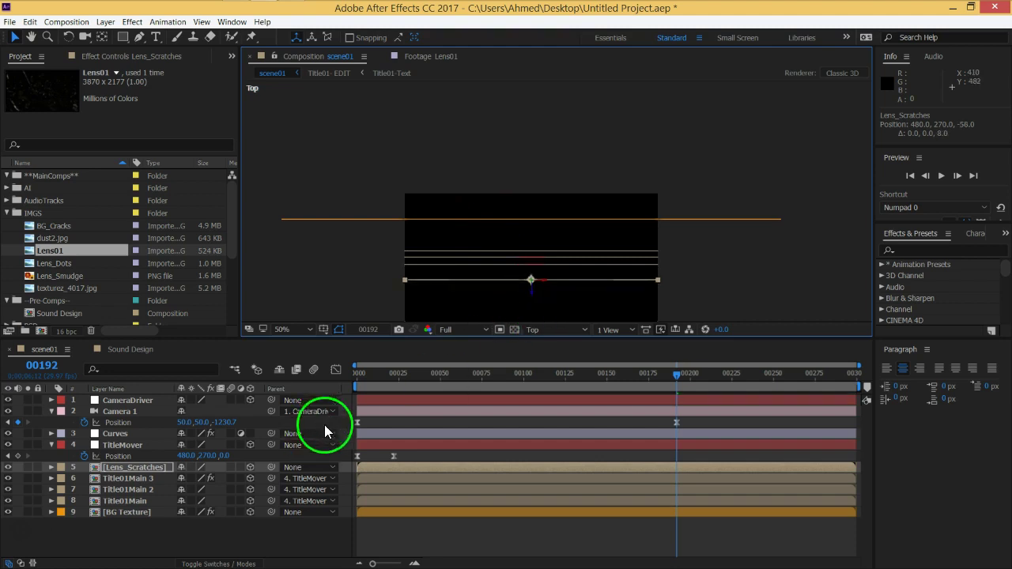
pyautogui.press('s')
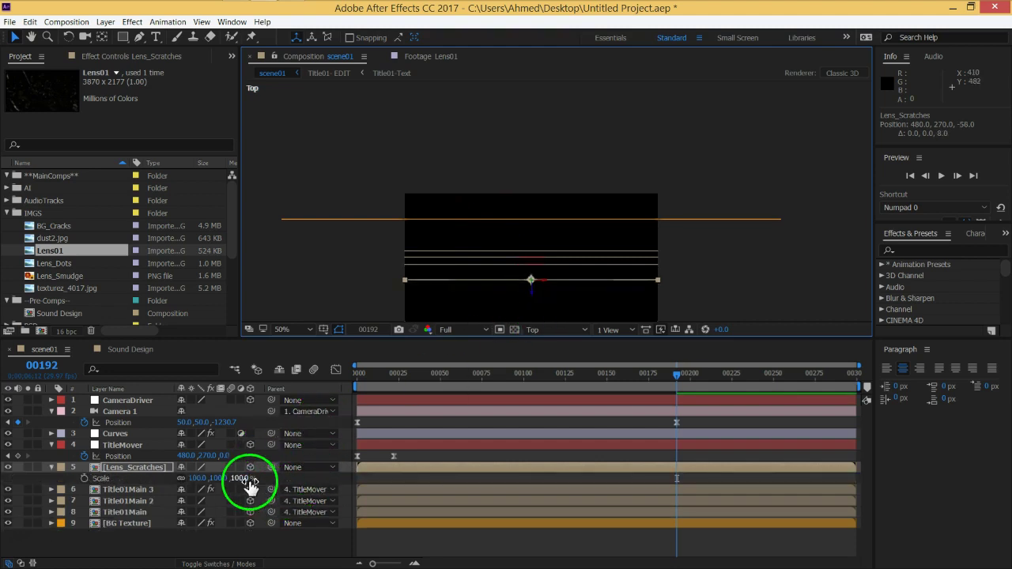
pyautogui.moveTo(242, 479); pyautogui.dragTo(267, 479)
# Step: Return to the Active Camera view and enlarge Lens_Scratches to about 149%
pyautogui.click(567, 330)
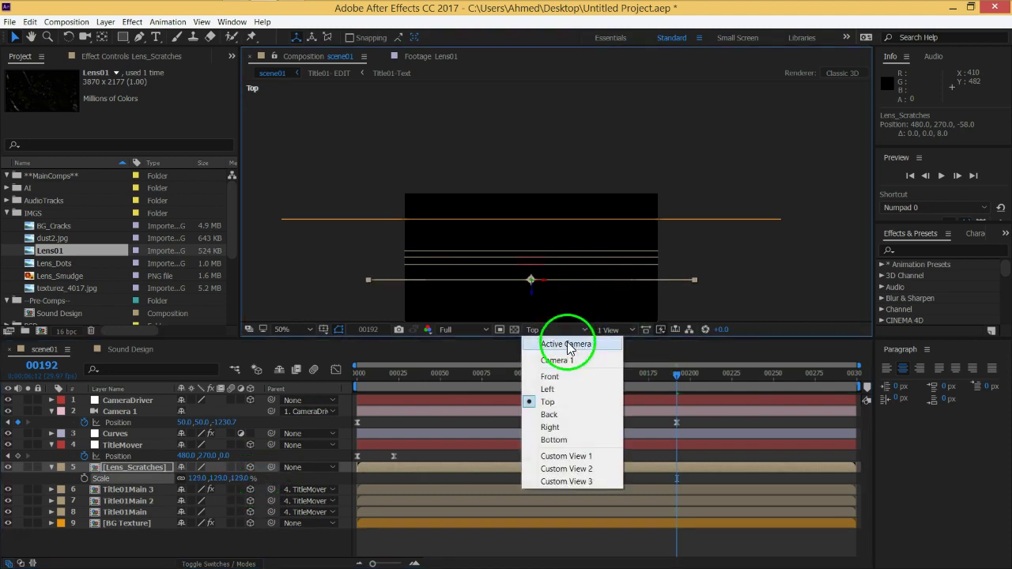
pyautogui.click(571, 344)
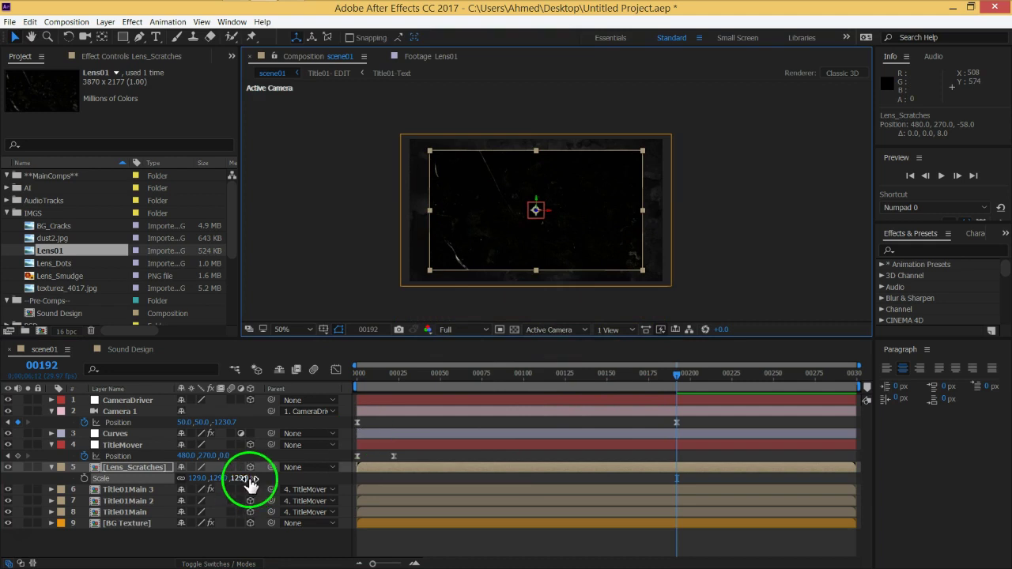
pyautogui.moveTo(242, 479); pyautogui.dragTo(293, 479)
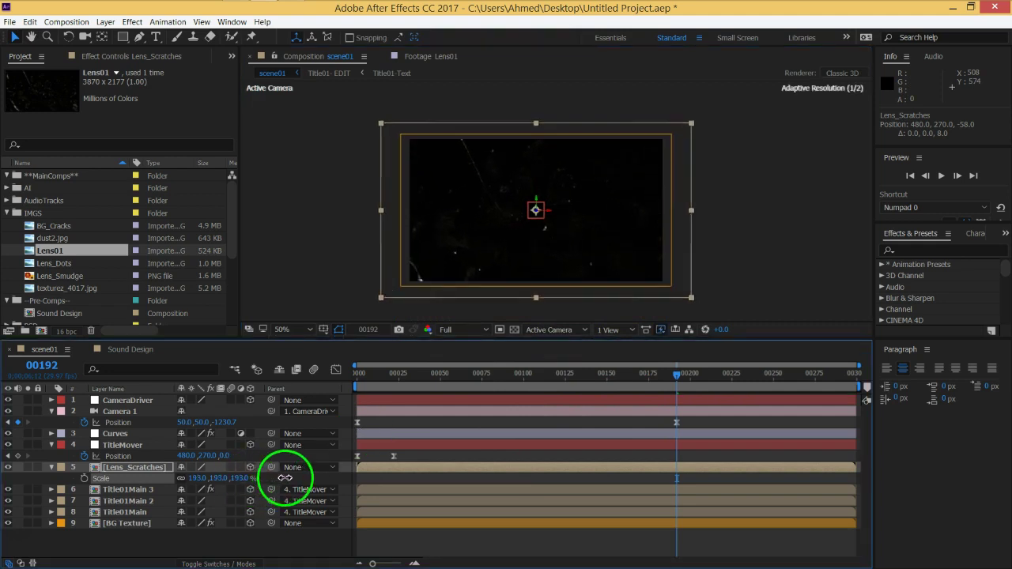
pyautogui.moveTo(682, 372); pyautogui.dragTo(359, 385)
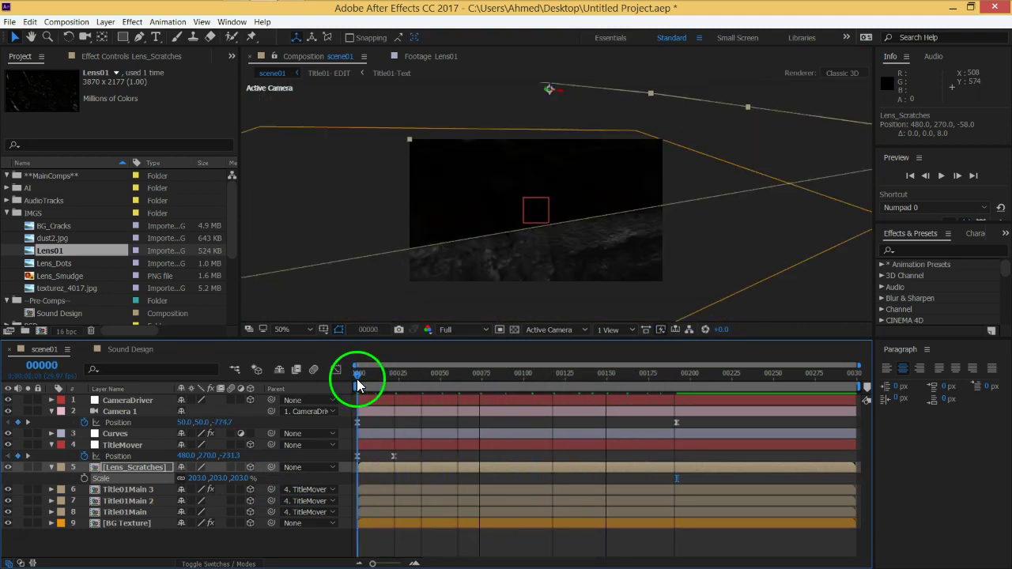
pyautogui.moveTo(360, 385)
pyautogui.mouseDown()
pyautogui.moveTo(377, 380)
pyautogui.moveTo(343, 385)
pyautogui.mouseUp()
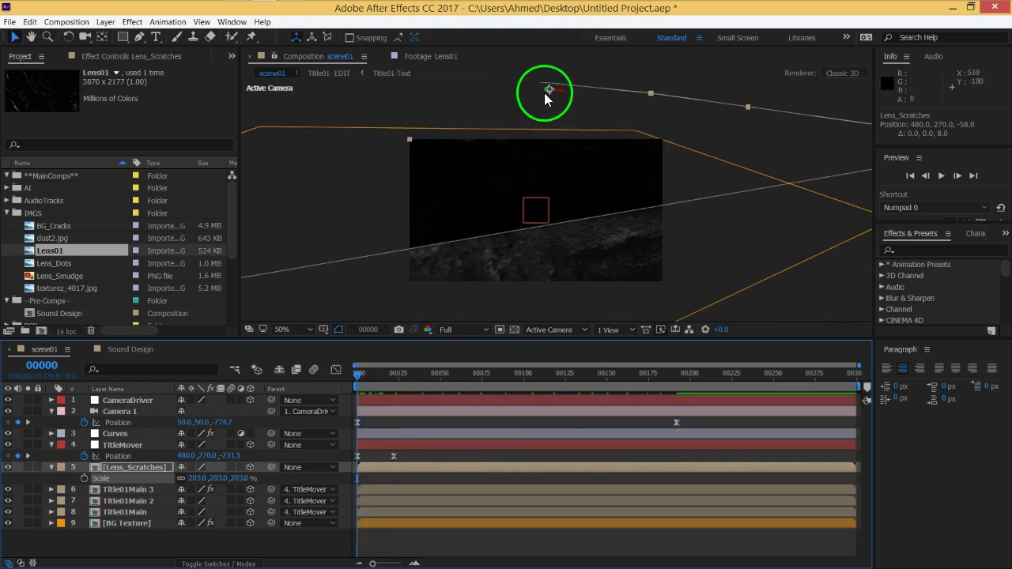
# Step: Move Lens_Scratches lower in the frame and preview the camera move
pyautogui.moveTo(546, 93); pyautogui.dragTo(553, 94)
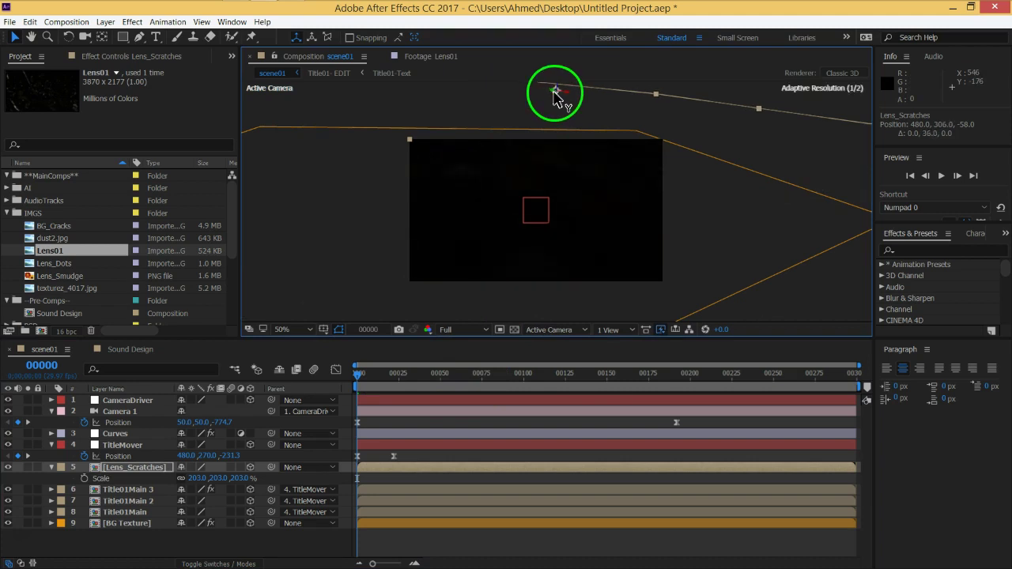
pyautogui.click(368, 394)
pyautogui.moveTo(359, 376); pyautogui.dragTo(697, 384)
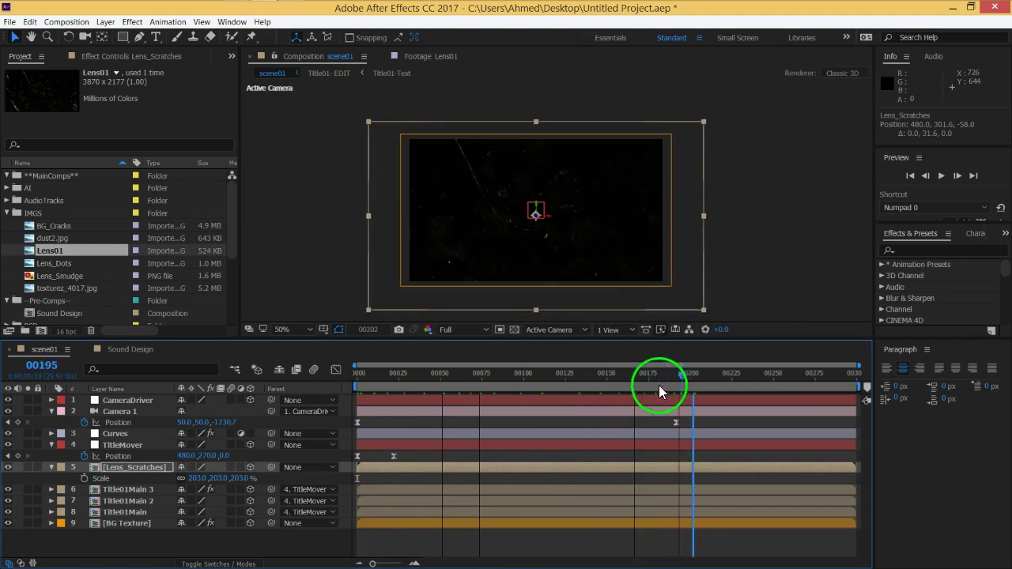
pyautogui.moveTo(660, 390); pyautogui.dragTo(662, 389)
pyautogui.click(179, 478)
# Step: At the first frame, try Lens_Scratches scales between 176% and 201% and shift it further down
pyautogui.click(242, 480)
pyautogui.moveTo(660, 377); pyautogui.dragTo(316, 377)
pyautogui.click(236, 500)
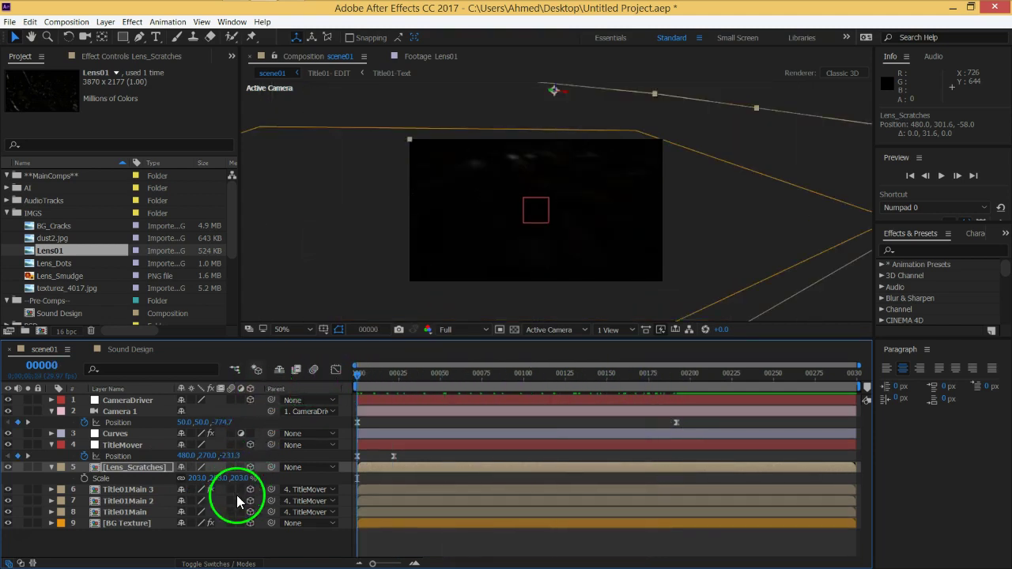
pyautogui.moveTo(247, 478); pyautogui.dragTo(245, 477)
pyautogui.click(549, 212)
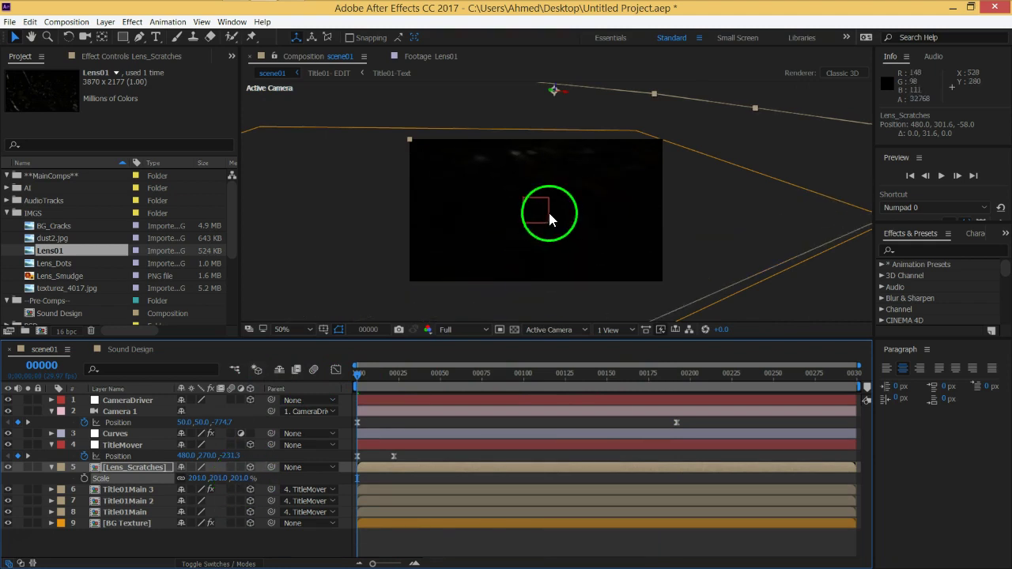
pyautogui.moveTo(543, 101); pyautogui.dragTo(565, 95)
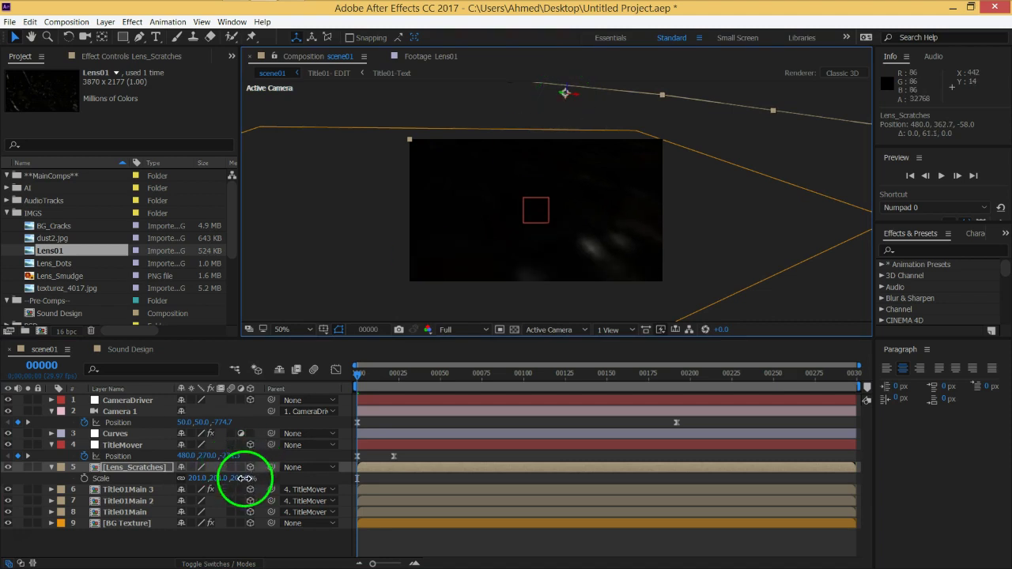
pyautogui.moveTo(246, 478); pyautogui.dragTo(230, 478)
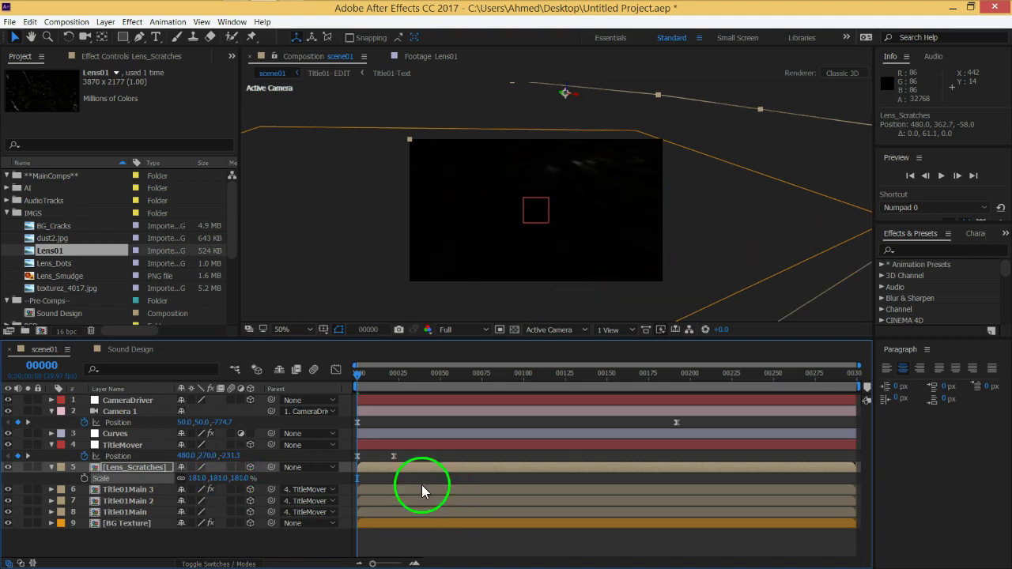
# Step: Check coverage at frame 140, raise the layer slightly, and set its scale to 195%
pyautogui.moveTo(358, 373); pyautogui.dragTo(676, 377)
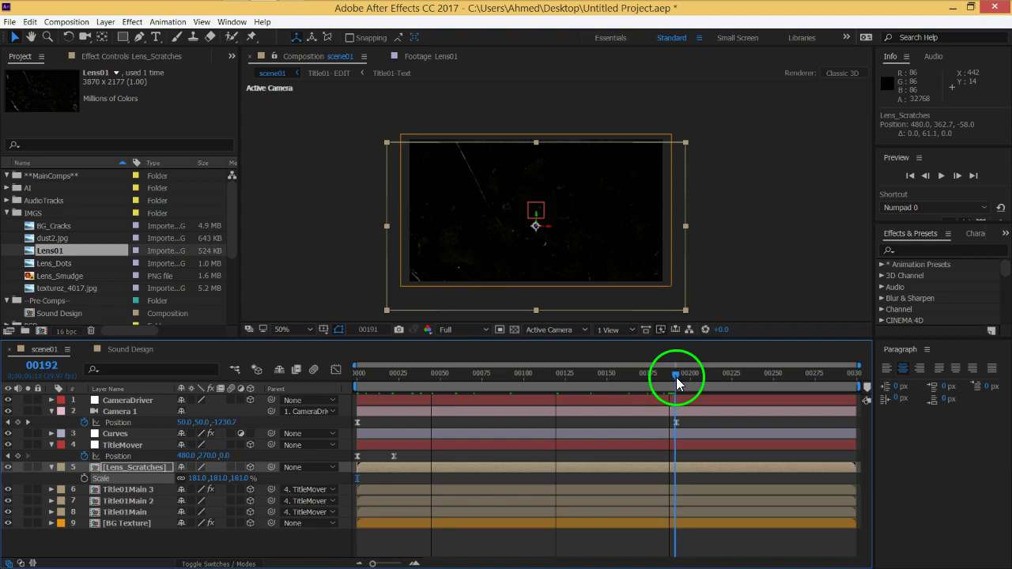
pyautogui.moveTo(536, 224); pyautogui.dragTo(536, 211)
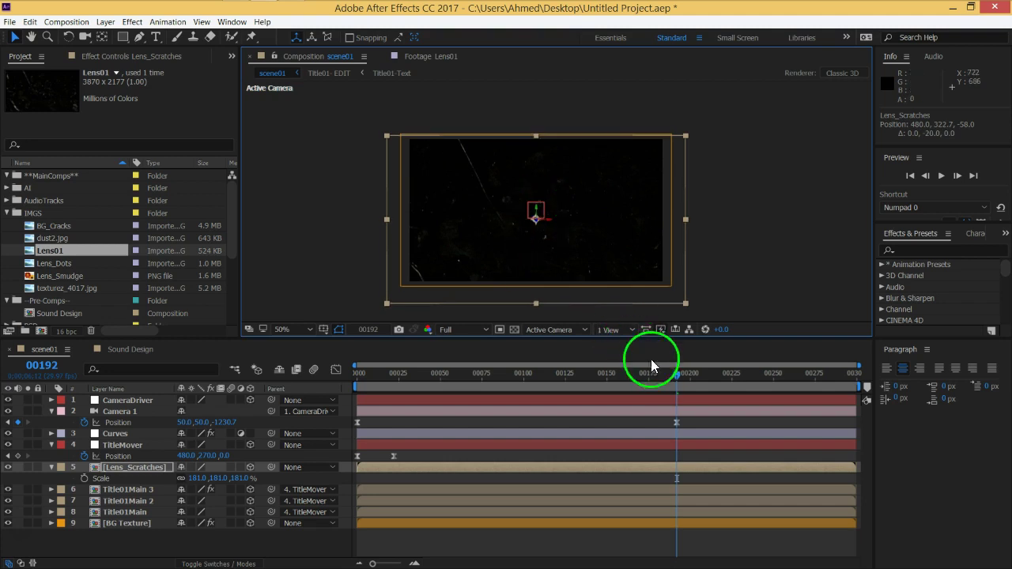
pyautogui.moveTo(672, 376); pyautogui.dragTo(289, 399)
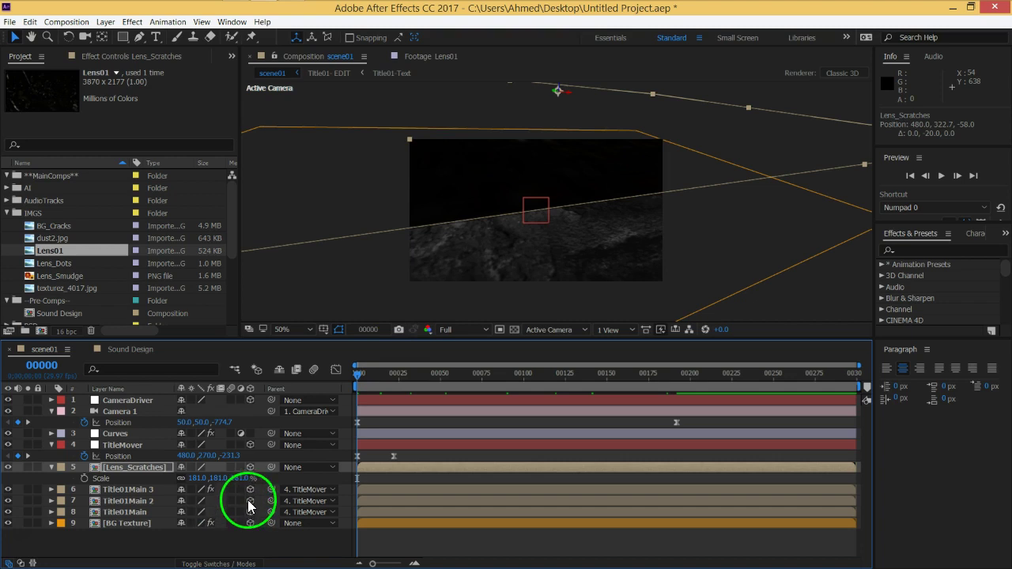
pyautogui.click(240, 478)
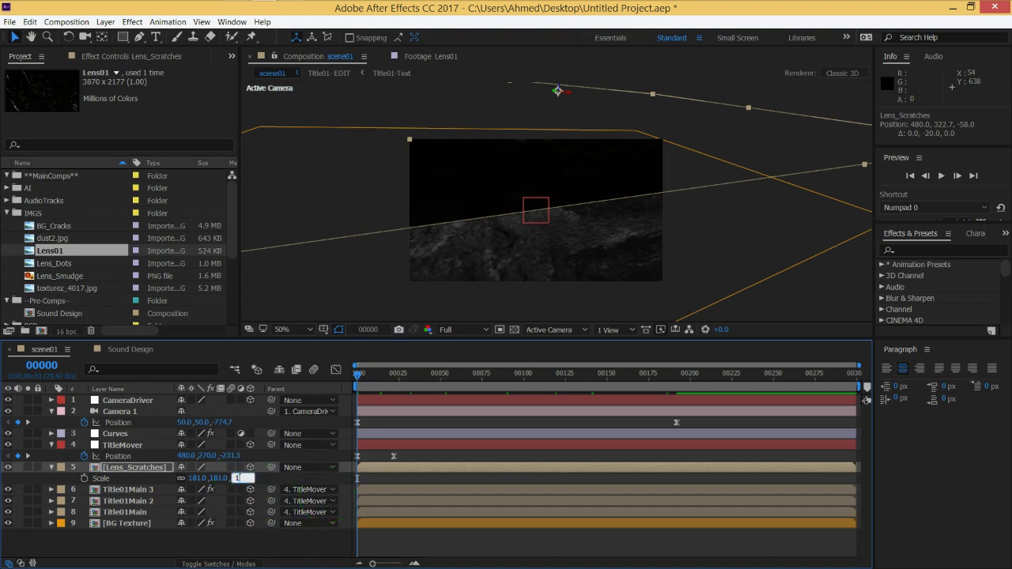
pyautogui.write('90')
pyautogui.press('Return')
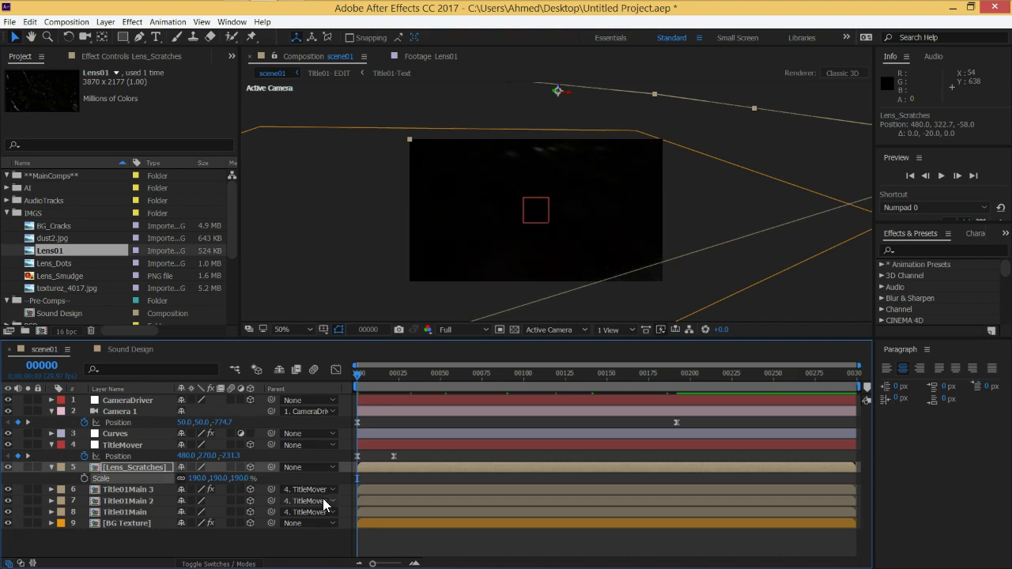
pyautogui.click(239, 479)
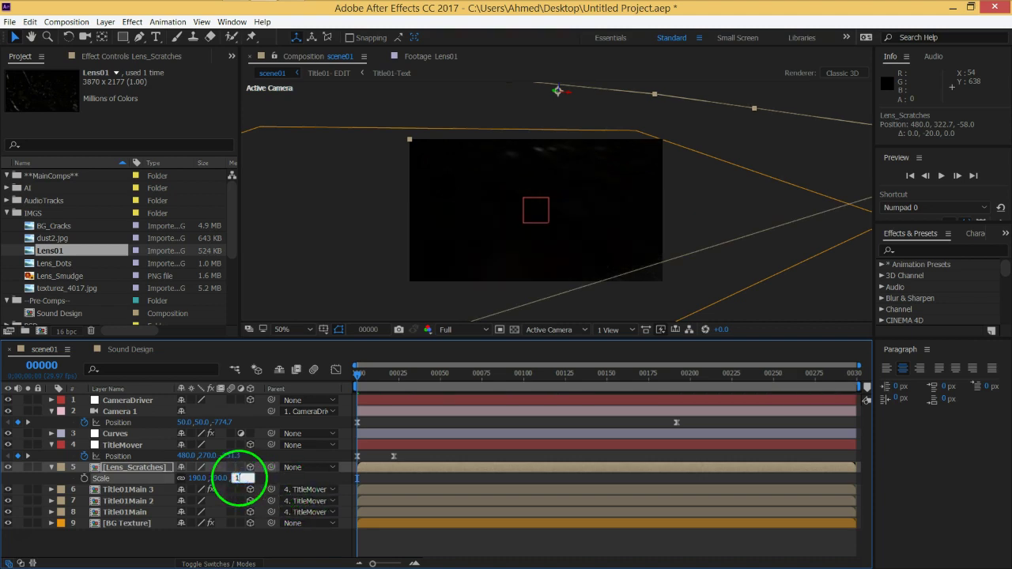
pyautogui.write('95')
pyautogui.press('Return')
pyautogui.click(242, 476)
pyautogui.click(360, 376)
pyautogui.moveTo(360, 377); pyautogui.dragTo(213, 423)
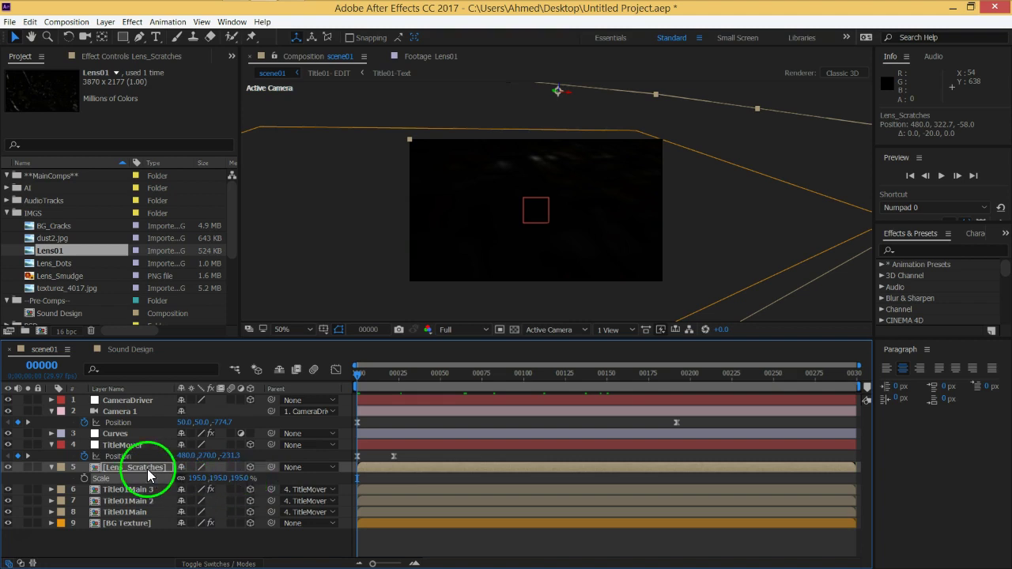
# Step: Check the layer at a later frame, then fold the Lens_Scratches Scale and TitleMover Position rows
pyautogui.moveTo(358, 374); pyautogui.dragTo(643, 385)
pyautogui.scroll(1, 525, 229)
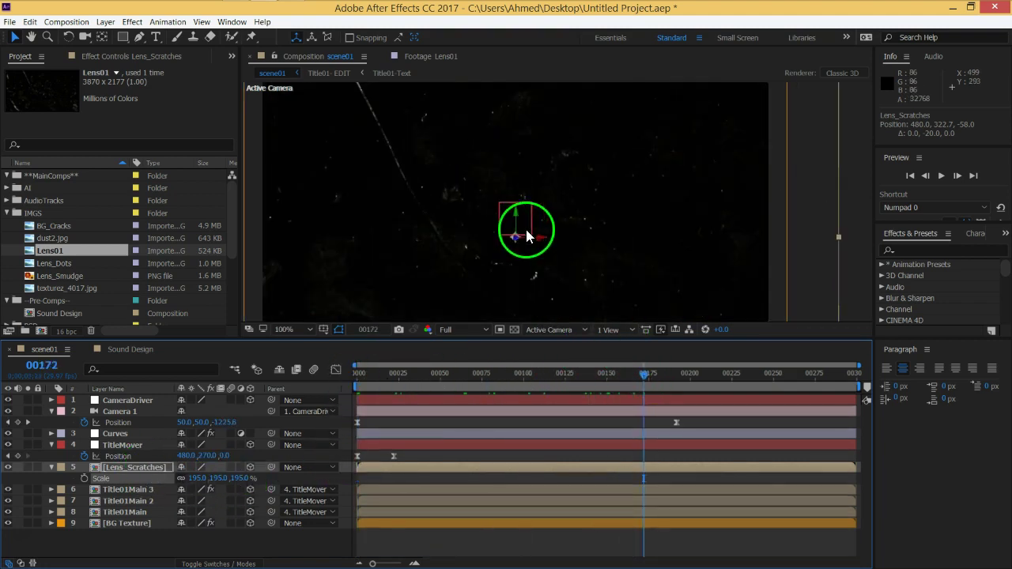
pyautogui.moveTo(561, 242); pyautogui.dragTo(589, 230)
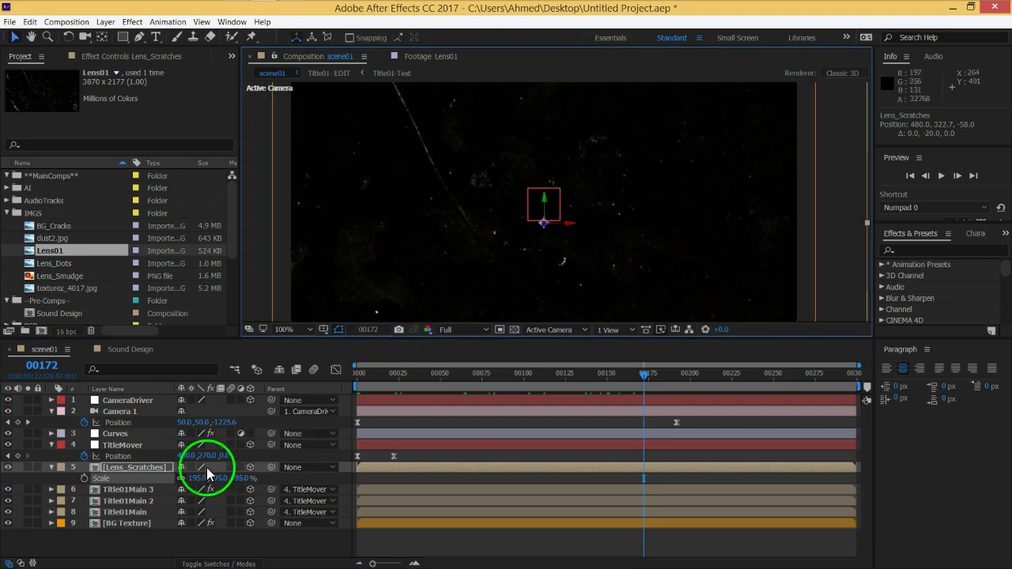
pyautogui.click(52, 468)
pyautogui.click(52, 445)
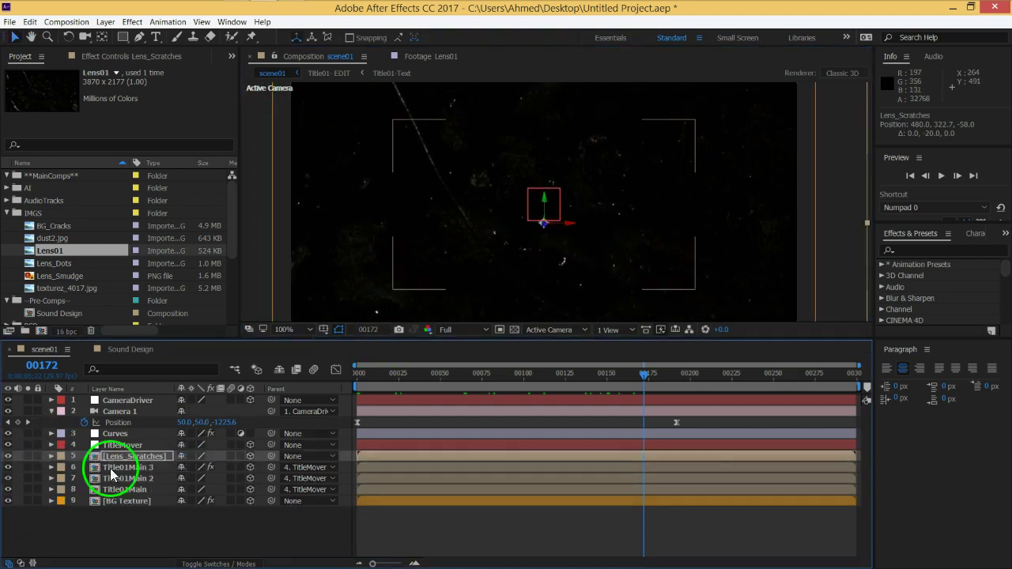
# Step: Set Lens_Scratches' blend mode to Screen from the F4 Modes column and scrub back to check
pyautogui.press('F4')
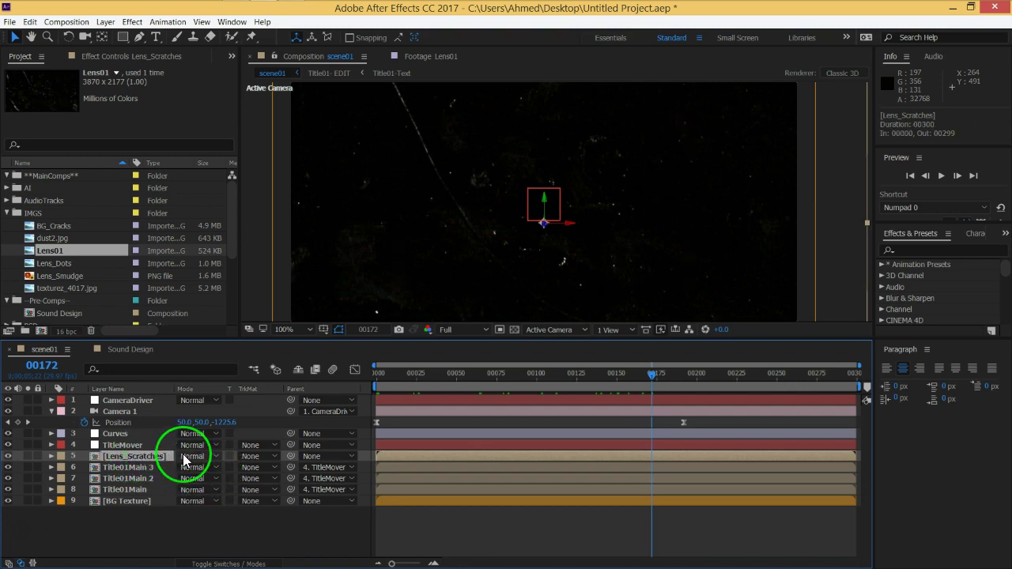
pyautogui.click(194, 453)
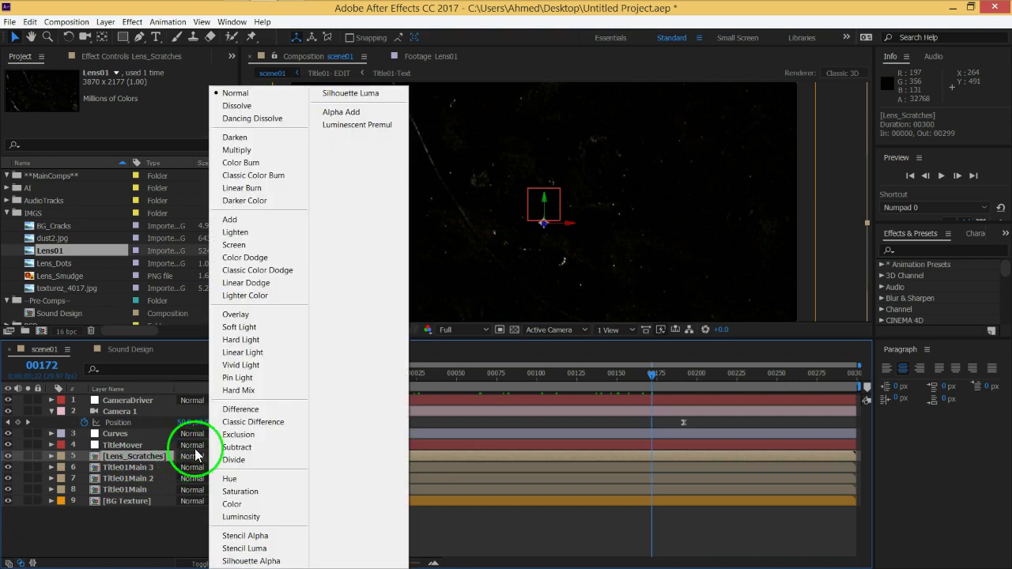
pyautogui.click(255, 247)
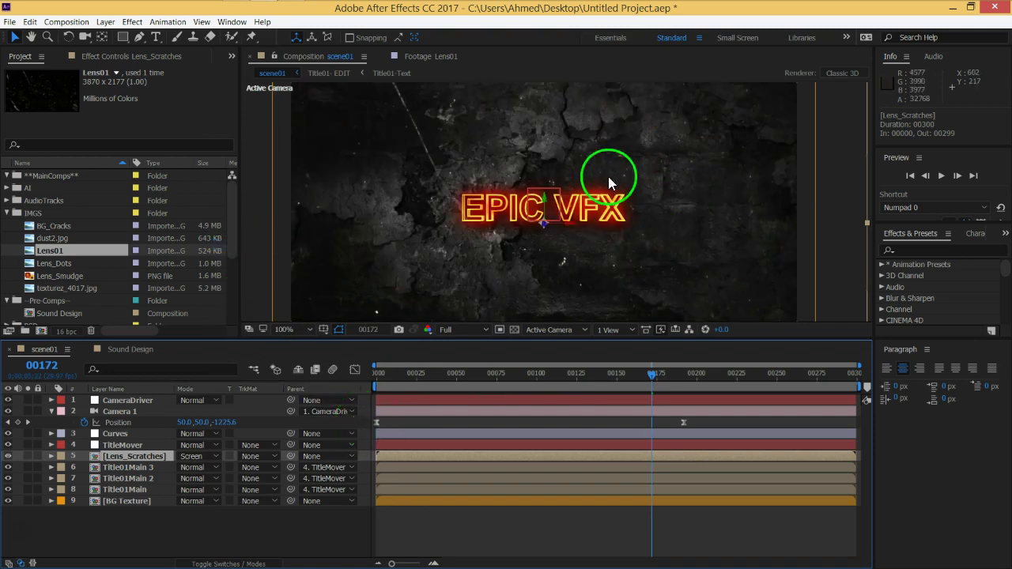
pyautogui.moveTo(657, 376)
pyautogui.mouseDown()
pyautogui.moveTo(384, 376)
pyautogui.moveTo(642, 377)
pyautogui.mouseUp()
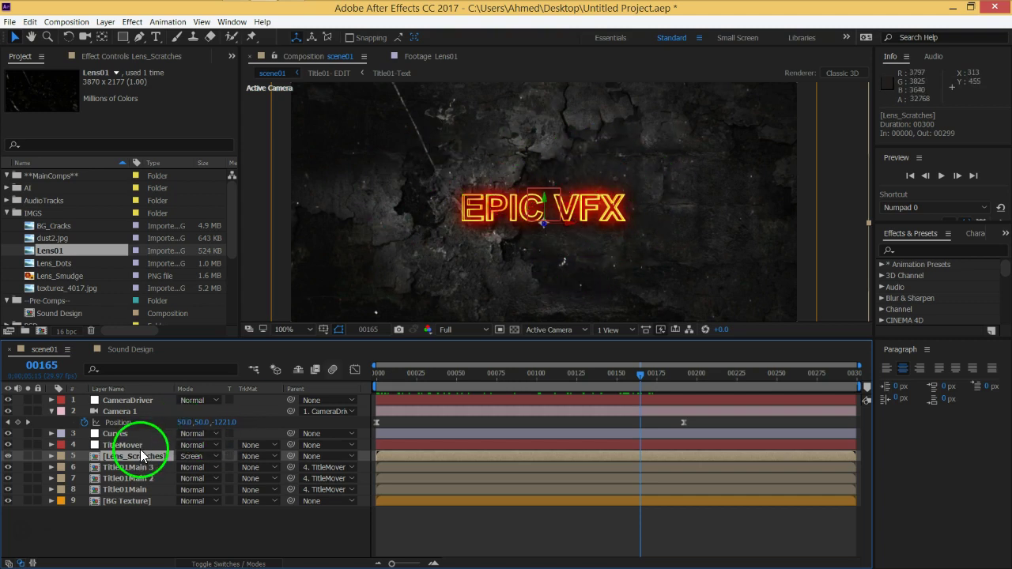
# Step: Apply Curves to Lens_Scratches, darkening its shadows and brightening highlights into an S-curve
pyautogui.click(915, 249)
pyautogui.write('curv')
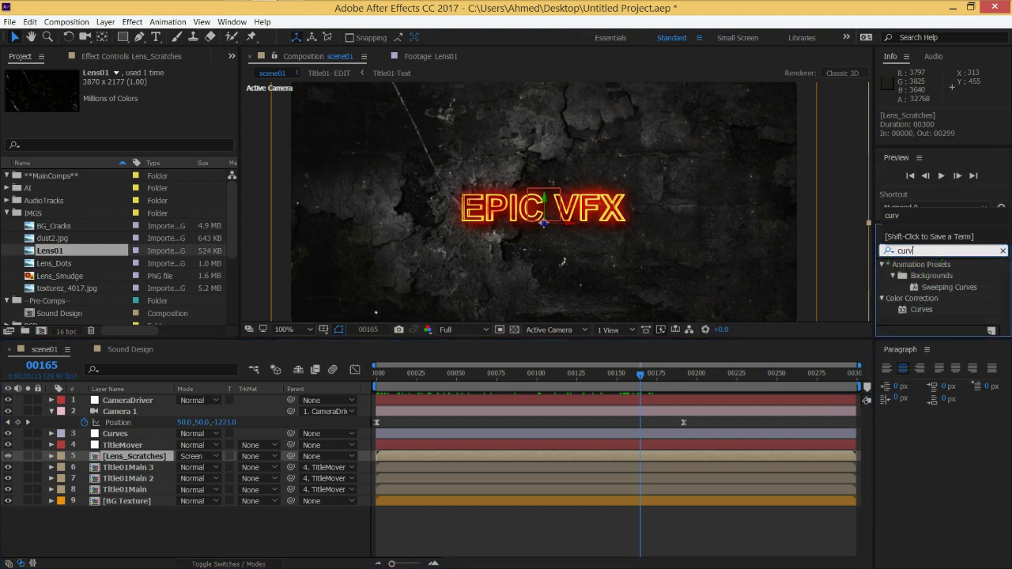
pyautogui.click(921, 310)
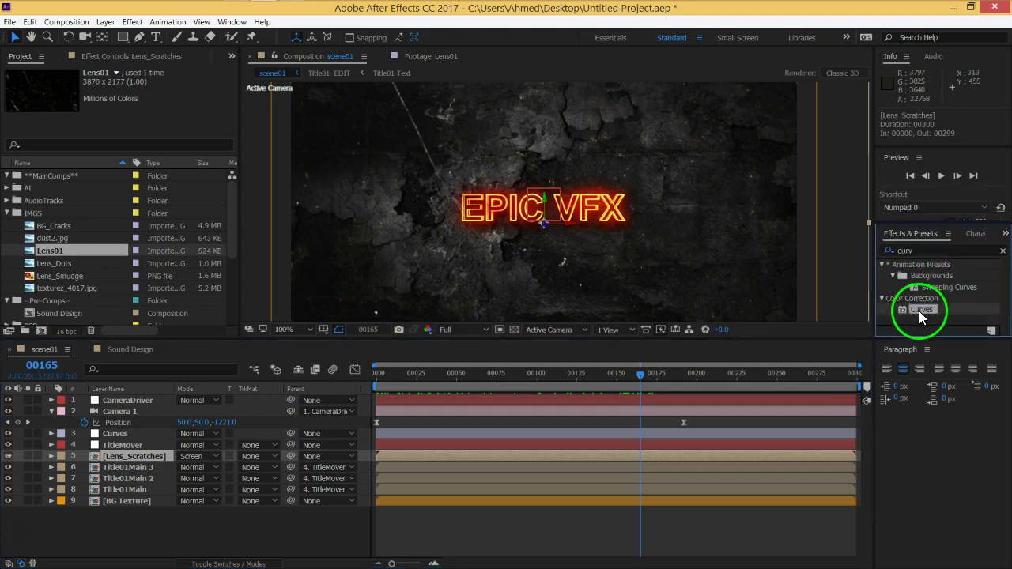
pyautogui.doubleClick(922, 309)
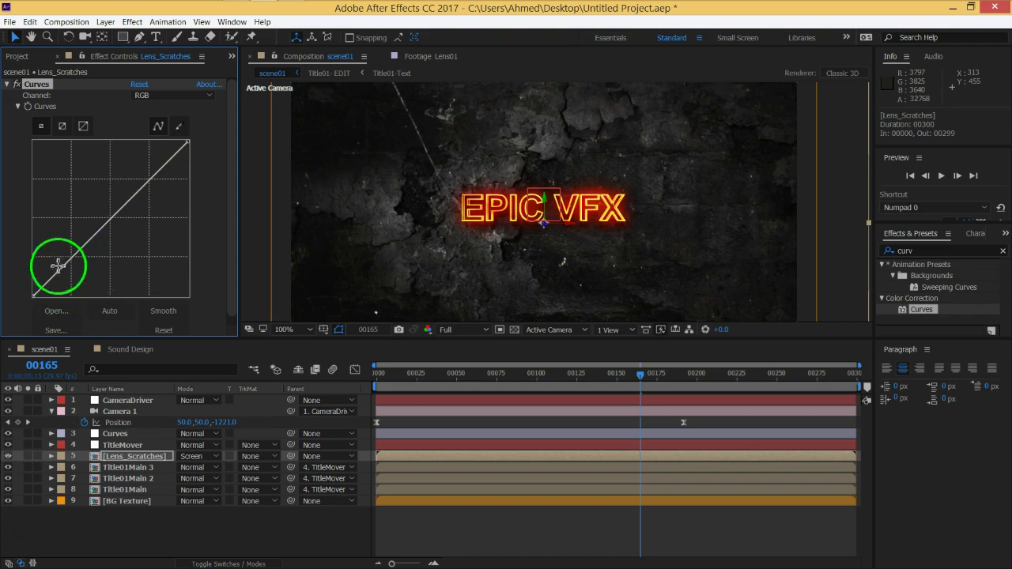
pyautogui.moveTo(74, 260); pyautogui.dragTo(74, 274)
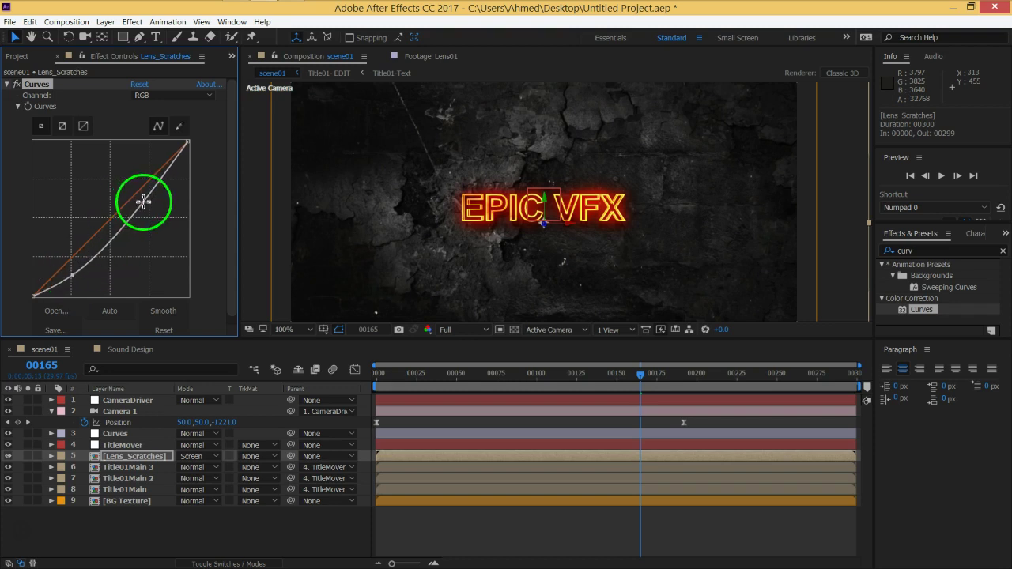
pyautogui.moveTo(145, 202); pyautogui.dragTo(131, 175)
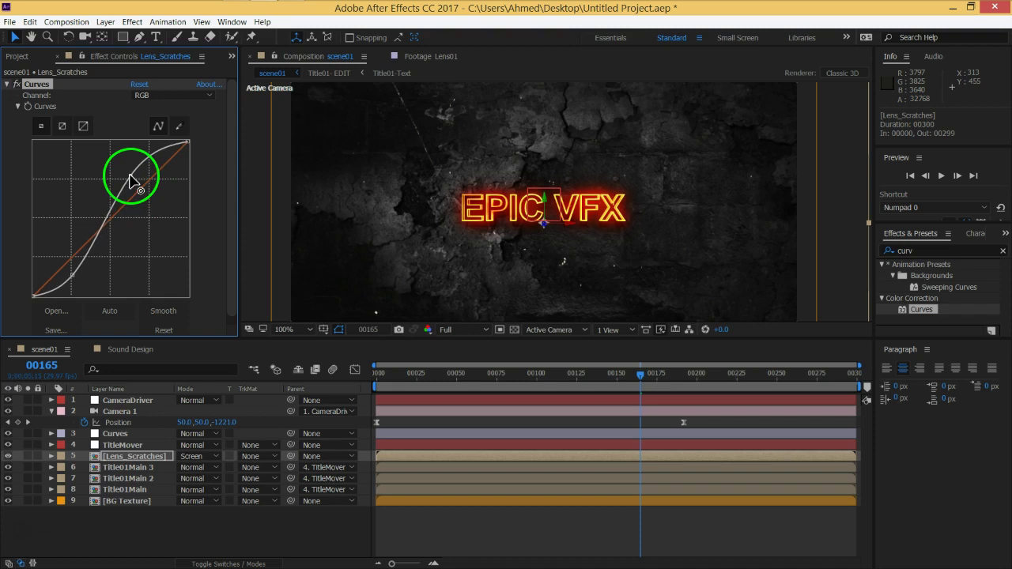
pyautogui.click(207, 452)
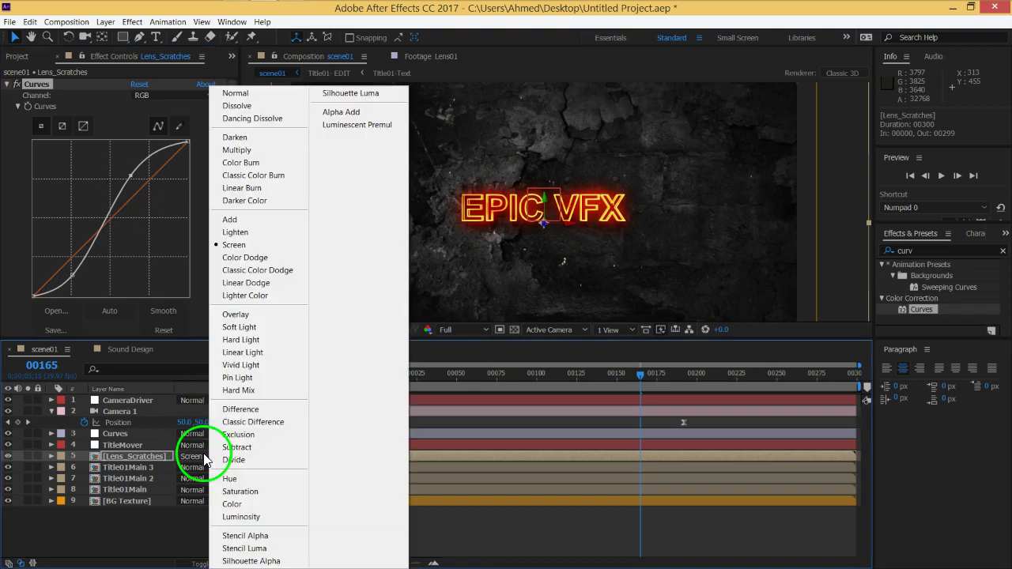
# Step: Switch Lens_Scratches to Add mode and scrub the title animation to frame 00182 to check it
pyautogui.click(239, 221)
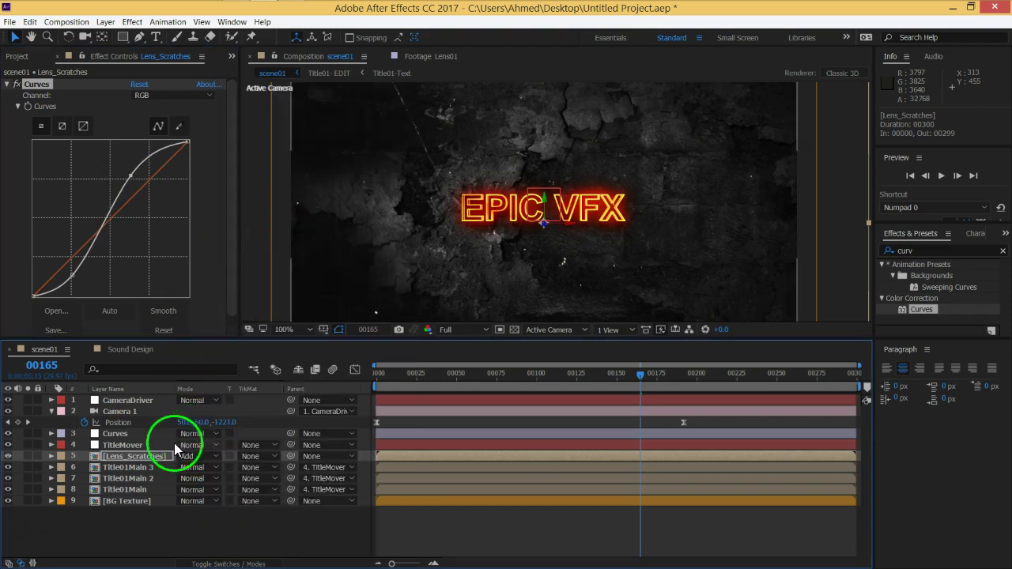
pyautogui.moveTo(634, 373); pyautogui.dragTo(400, 367)
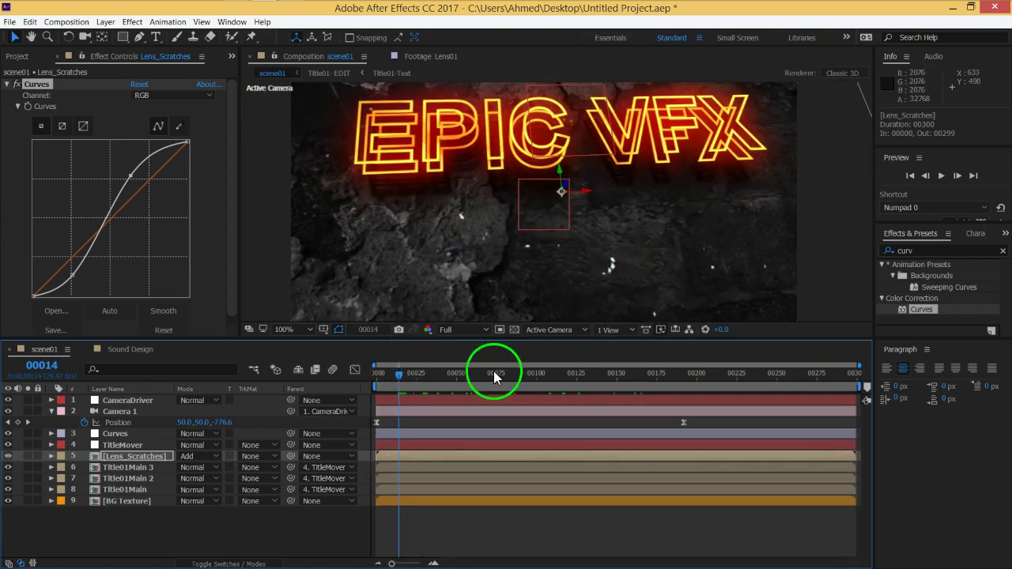
pyautogui.moveTo(397, 375); pyautogui.dragTo(626, 391)
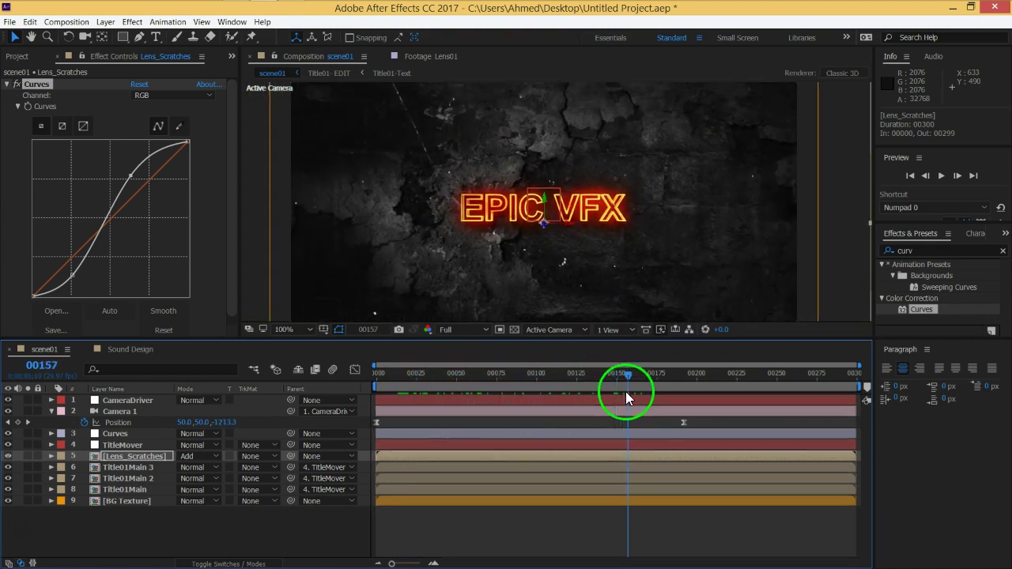
pyautogui.click(156, 457)
pyautogui.click(241, 404)
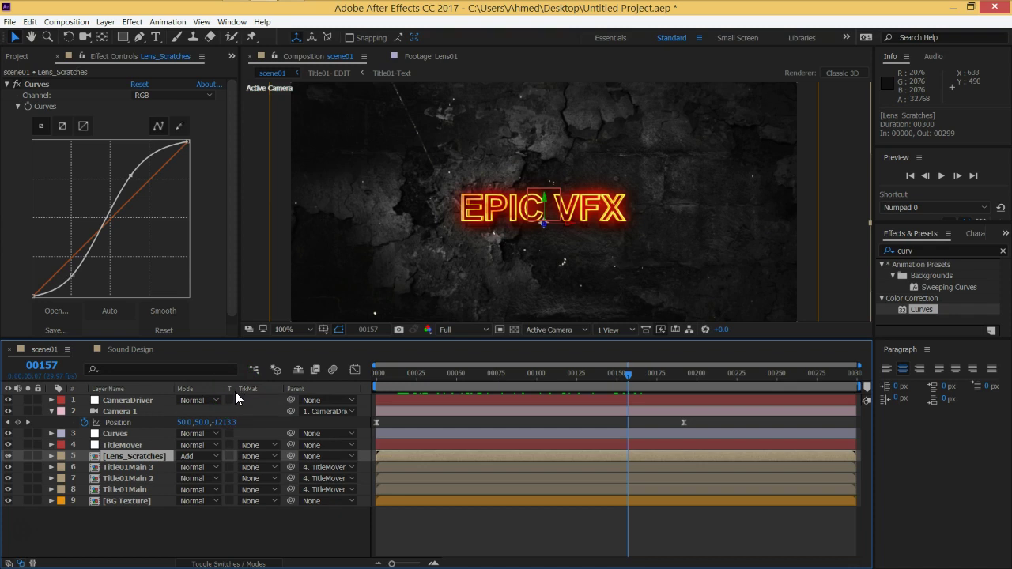
pyautogui.moveTo(351, 438)
pyautogui.mouseDown()
pyautogui.moveTo(603, 385)
pyautogui.moveTo(666, 384)
pyautogui.mouseUp()
pyautogui.moveTo(124, 464)
pyautogui.mouseDown()
pyautogui.moveTo(136, 463)
pyautogui.moveTo(263, 188)
pyautogui.moveTo(275, 191)
pyautogui.mouseUp()
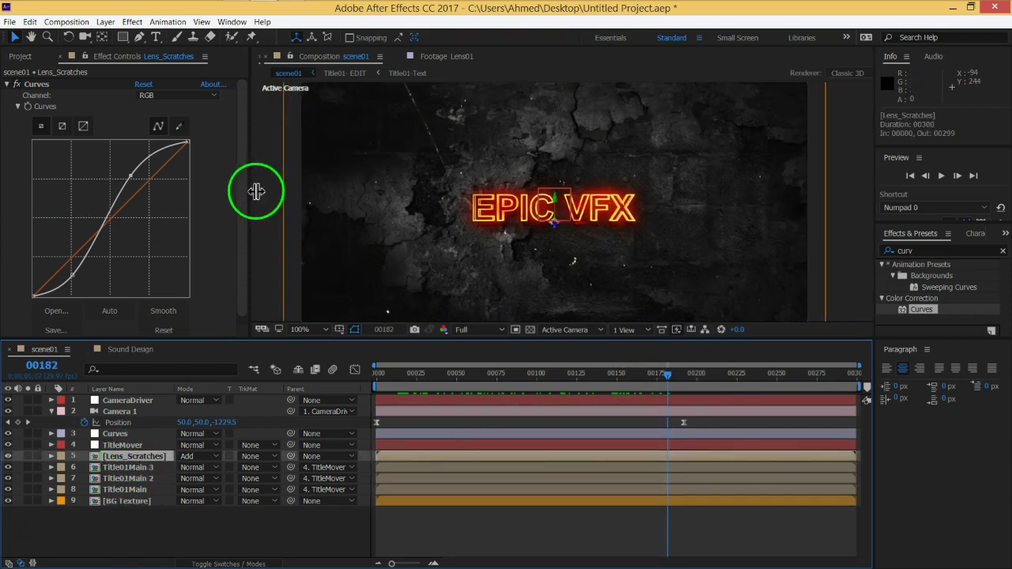
# Step: Search the project for 'len' to locate Lens_Scratches, then clear the search filter
pyautogui.click(32, 56)
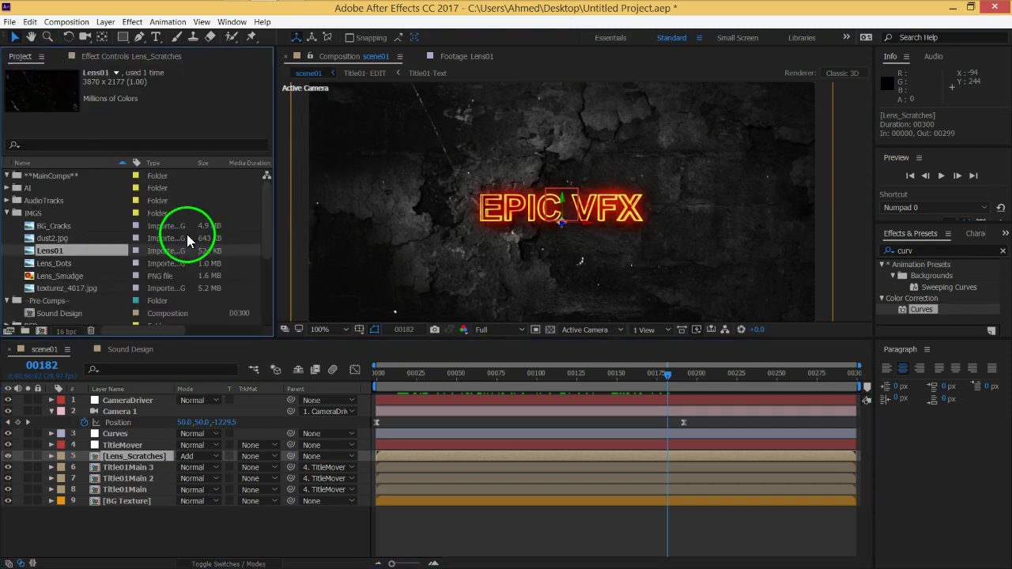
pyautogui.moveTo(268, 233); pyautogui.dragTo(267, 292)
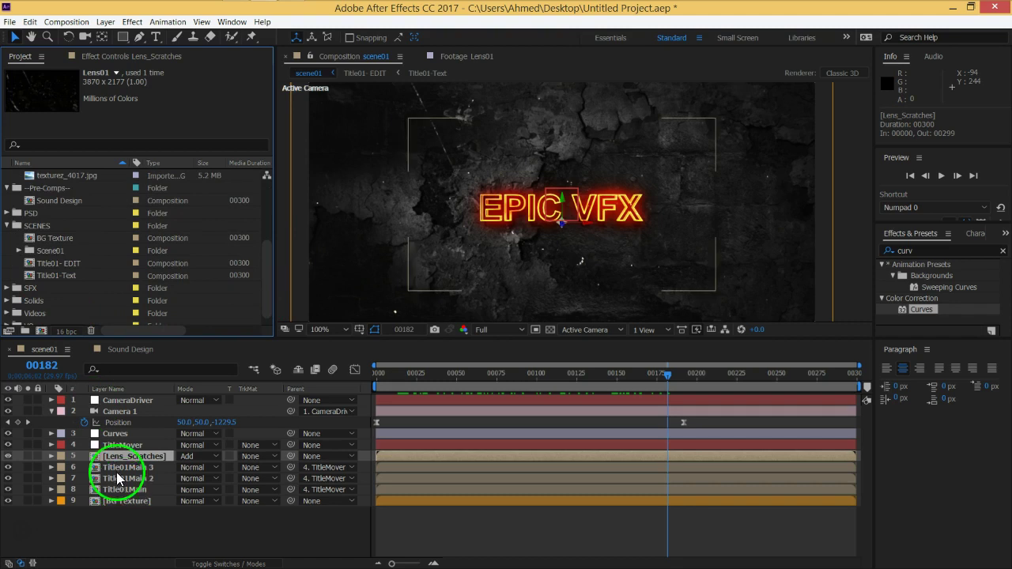
pyautogui.click(96, 144)
pyautogui.write('len')
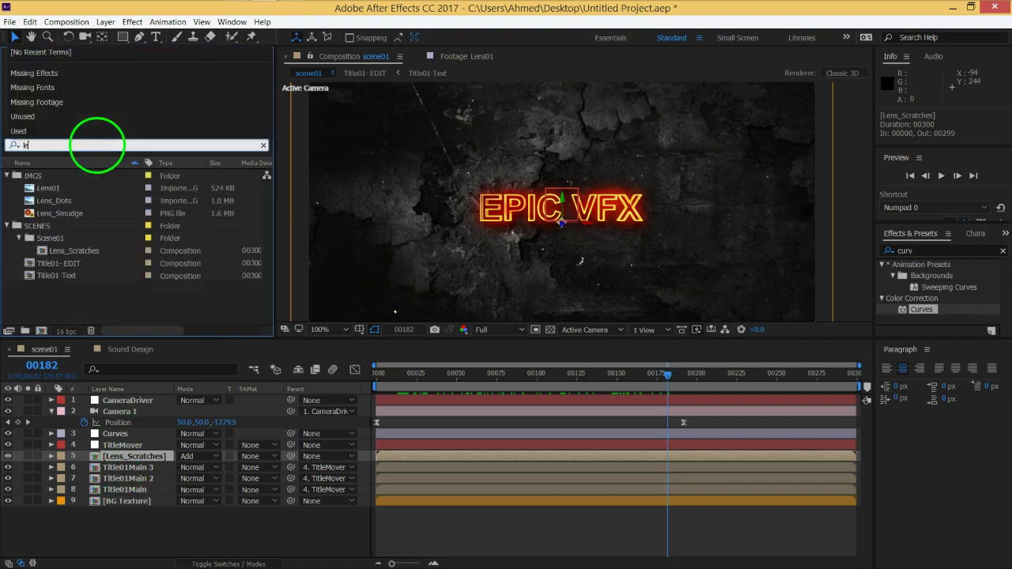
pyautogui.click(66, 250)
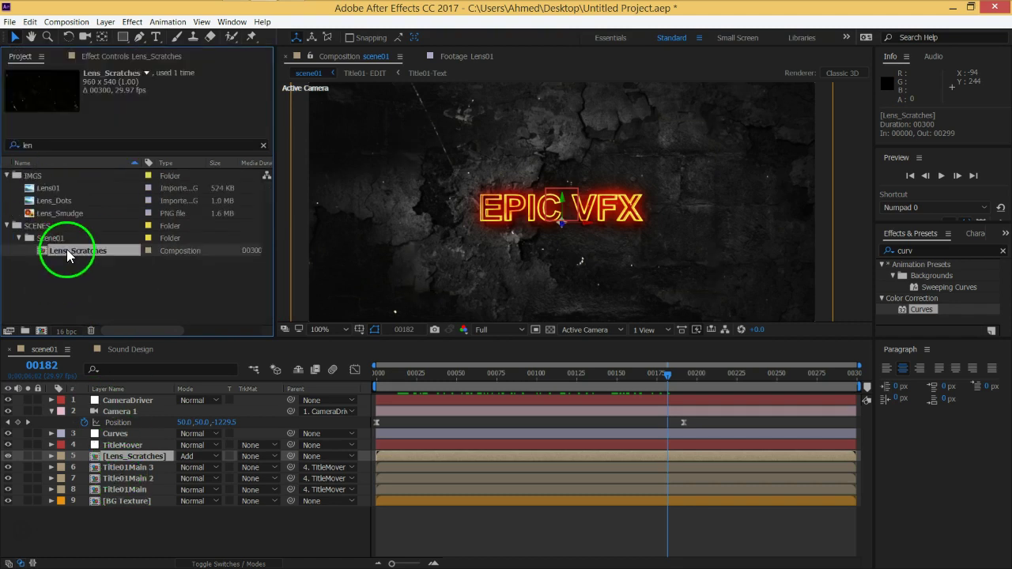
pyautogui.click(40, 144)
pyautogui.press('BackSpace')
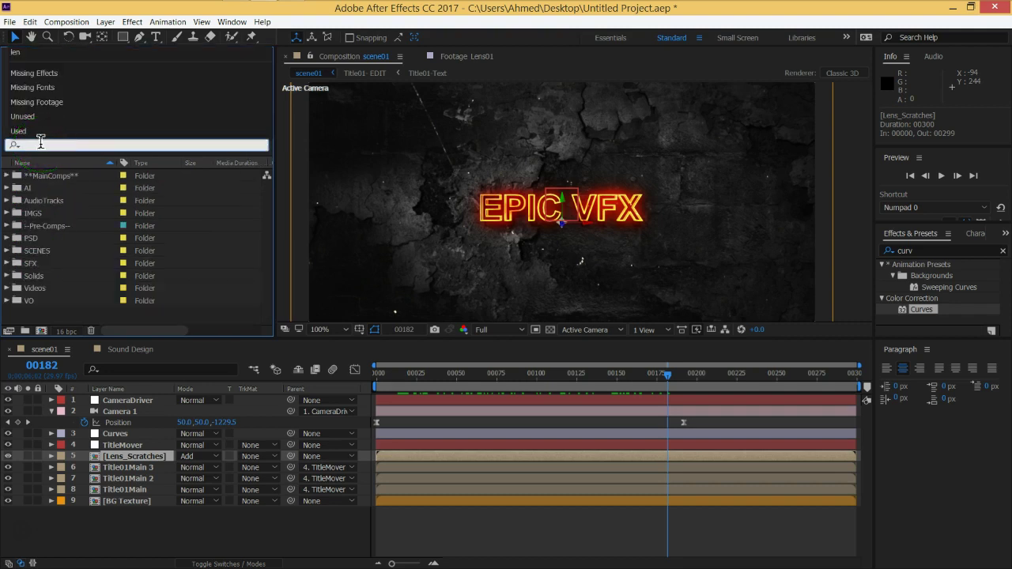
pyautogui.click(49, 227)
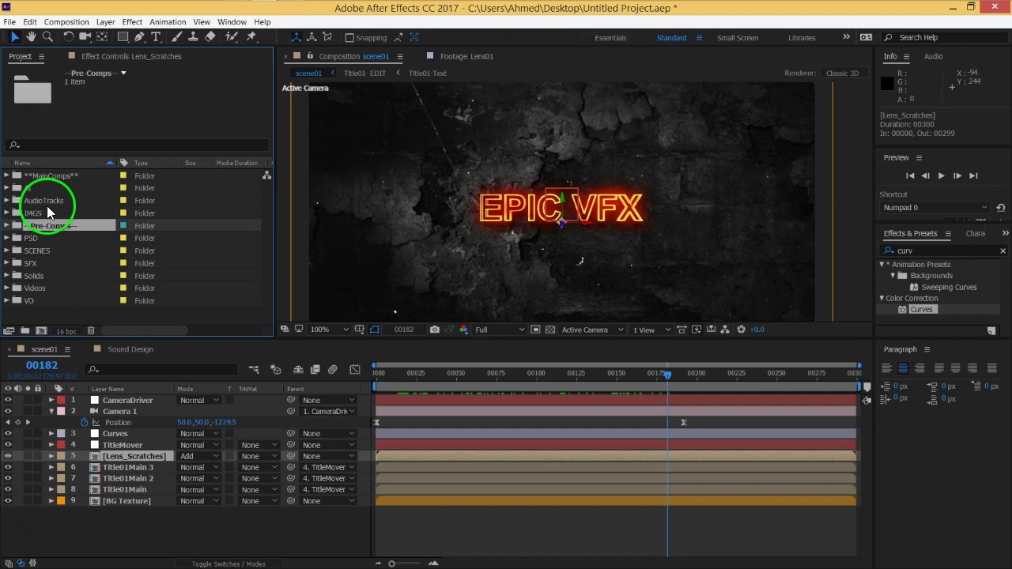
pyautogui.click(47, 200)
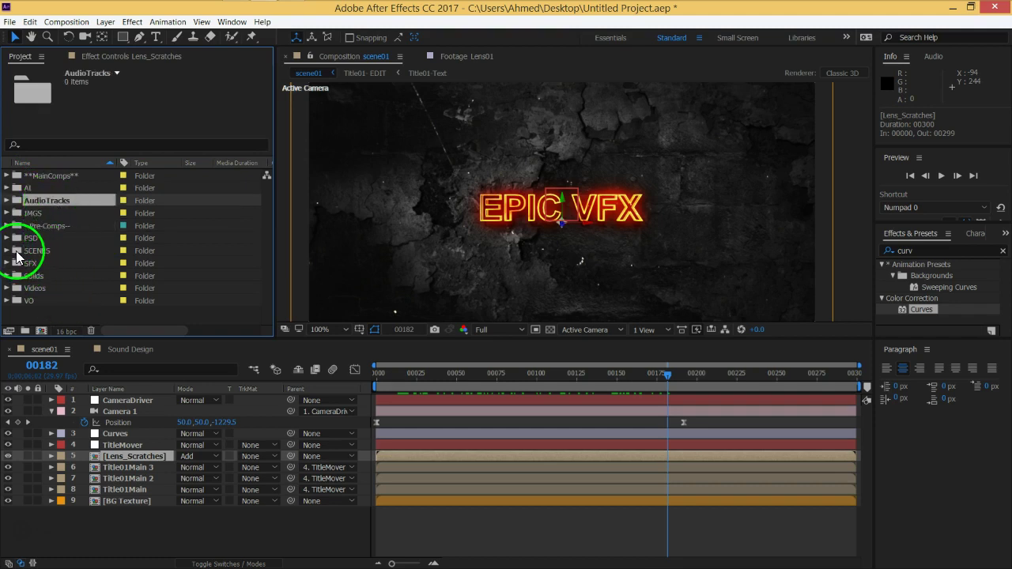
# Step: Move Title01 - EDIT and Title01-Text into SCENES > Scene01, then duplicate Lens_Scratches
pyautogui.click(8, 250)
pyautogui.click(55, 276)
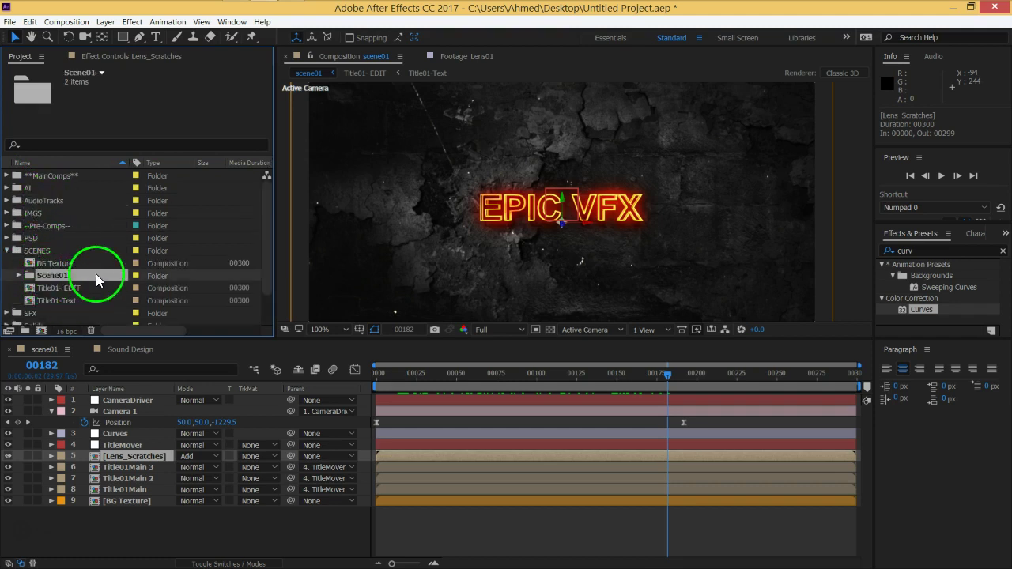
pyautogui.scroll(-2, 95, 273)
pyautogui.click(19, 238)
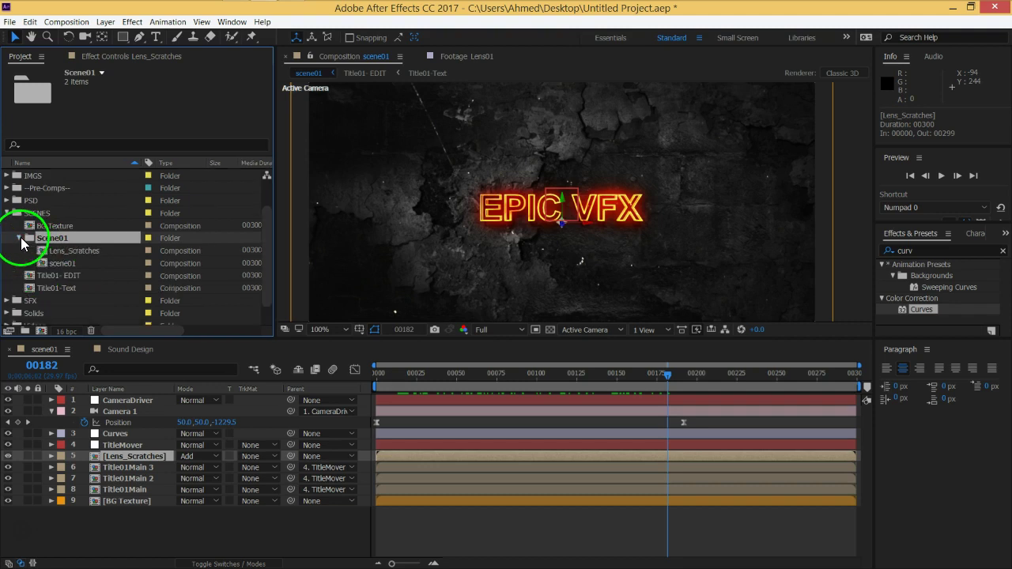
pyautogui.click(73, 275)
pyautogui.keyDown('shift'); pyautogui.click(73, 287); pyautogui.keyUp('shift')
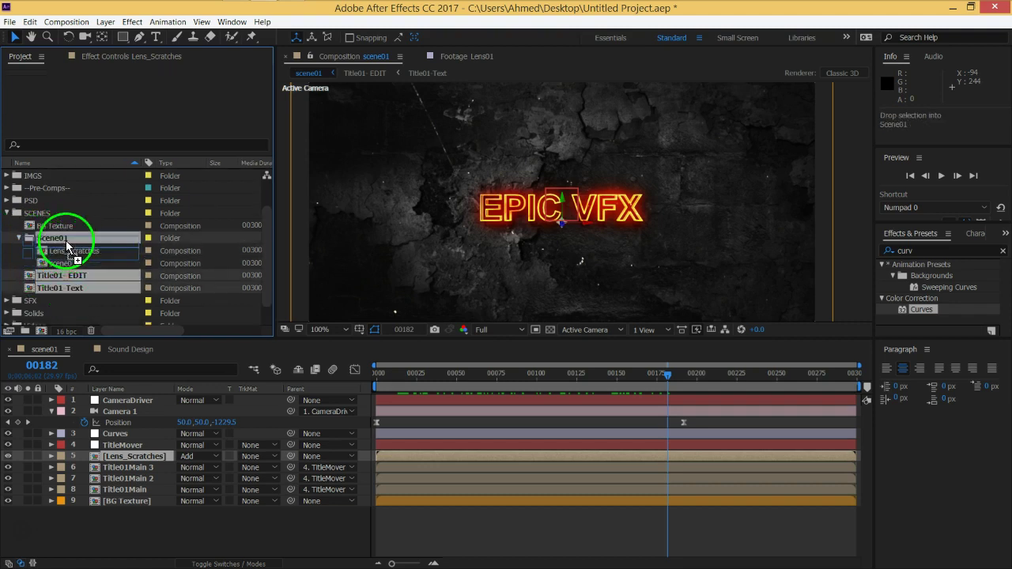
pyautogui.moveTo(73, 287); pyautogui.dragTo(66, 240)
pyautogui.click(67, 253)
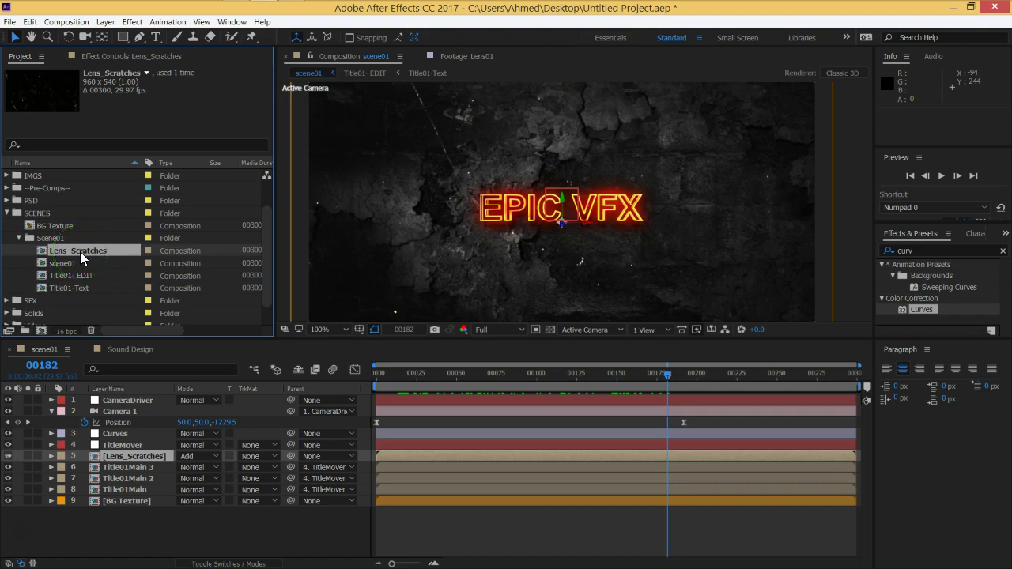
pyautogui.hotkey('ctrl', 'd')
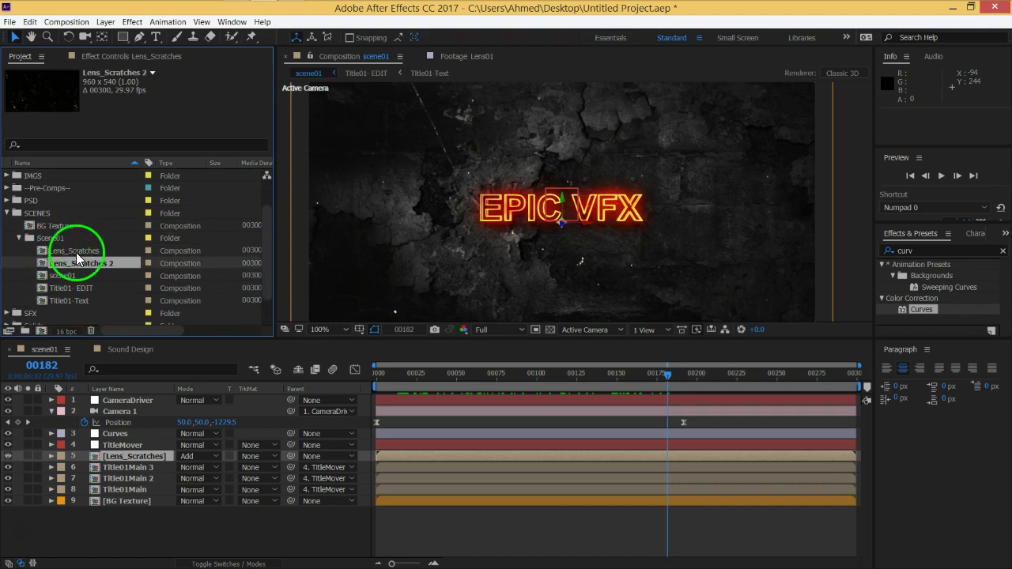
# Step: Duplicate the Lens_Scratches layer in scene01 three times, keeping the copies in Add mode
pyautogui.click(123, 472)
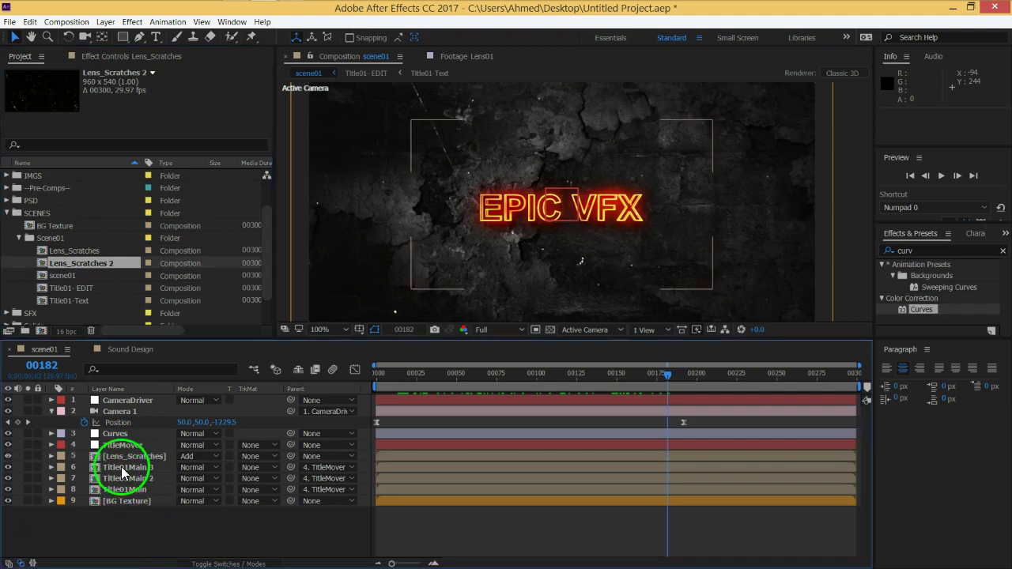
pyautogui.click(125, 457)
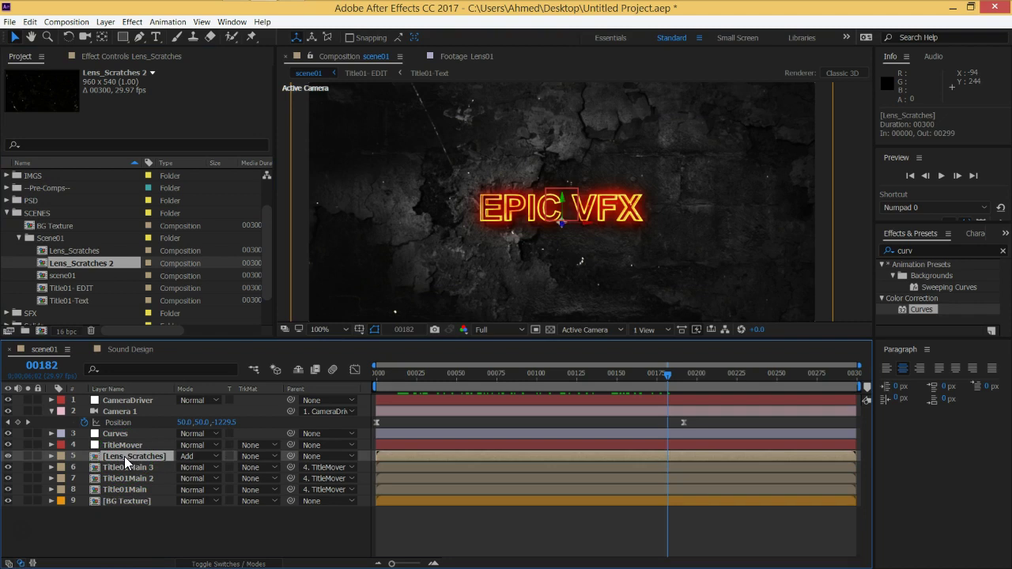
pyautogui.click(124, 466)
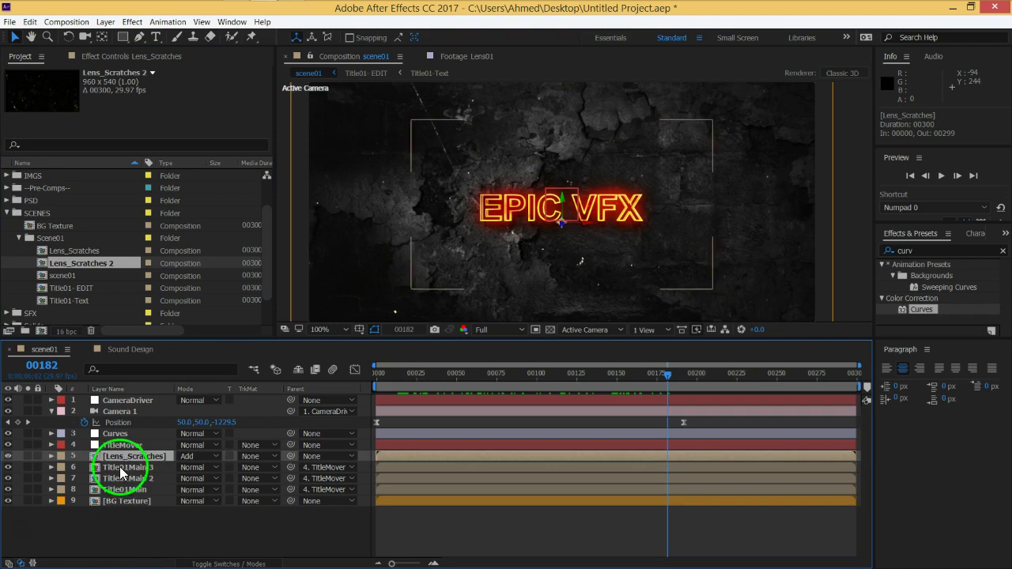
pyautogui.hotkey('ctrl', 'd')
pyautogui.hotkey('ctrl', 'd')
pyautogui.hotkey('ctrl', 'd')
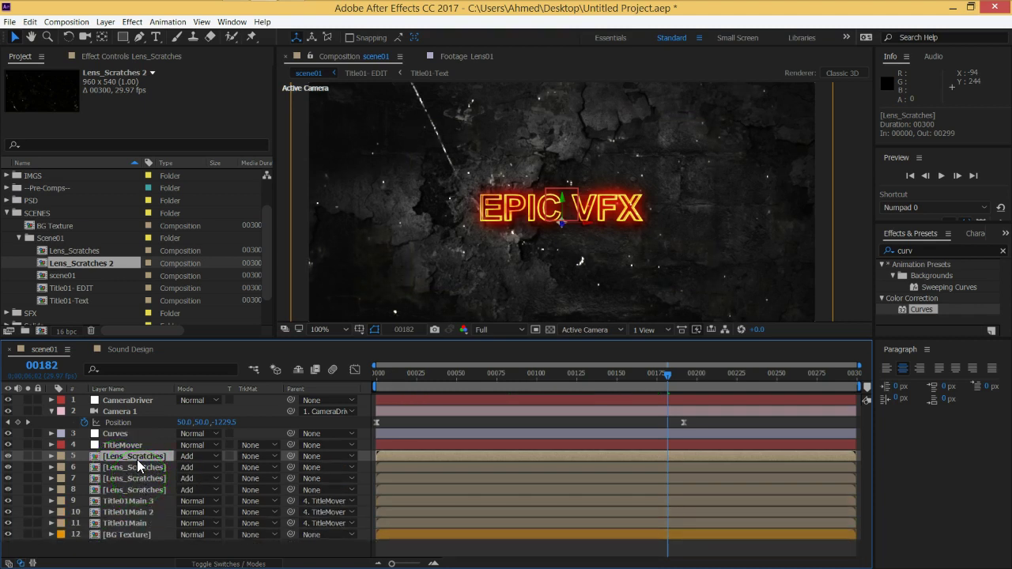
# Step: Look inside the Lens_Scratches precomp, then close it and the Sound Design timeline to return to scene01
pyautogui.doubleClick(137, 457)
pyautogui.click(137, 401)
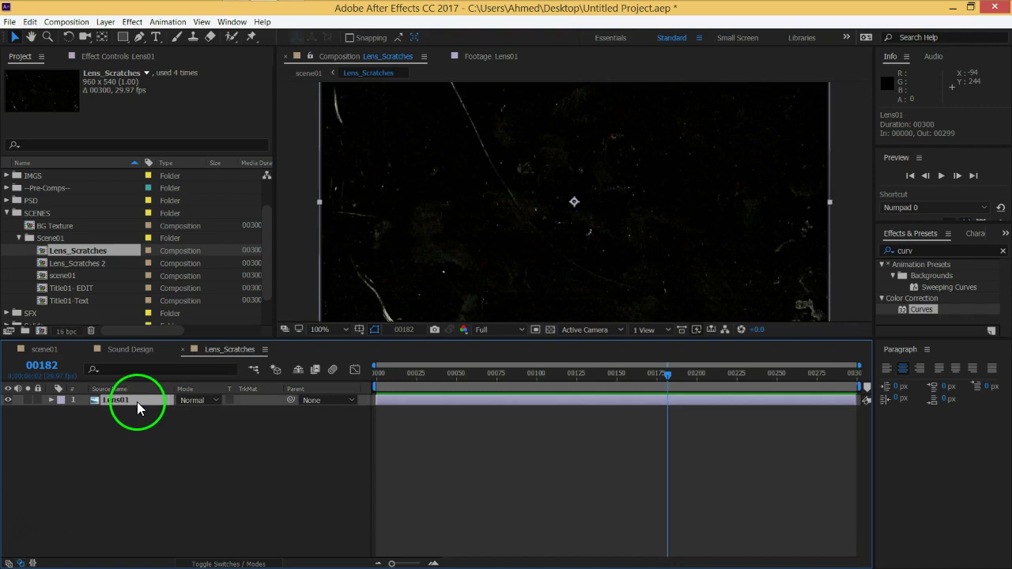
pyautogui.click(183, 349)
pyautogui.click(153, 350)
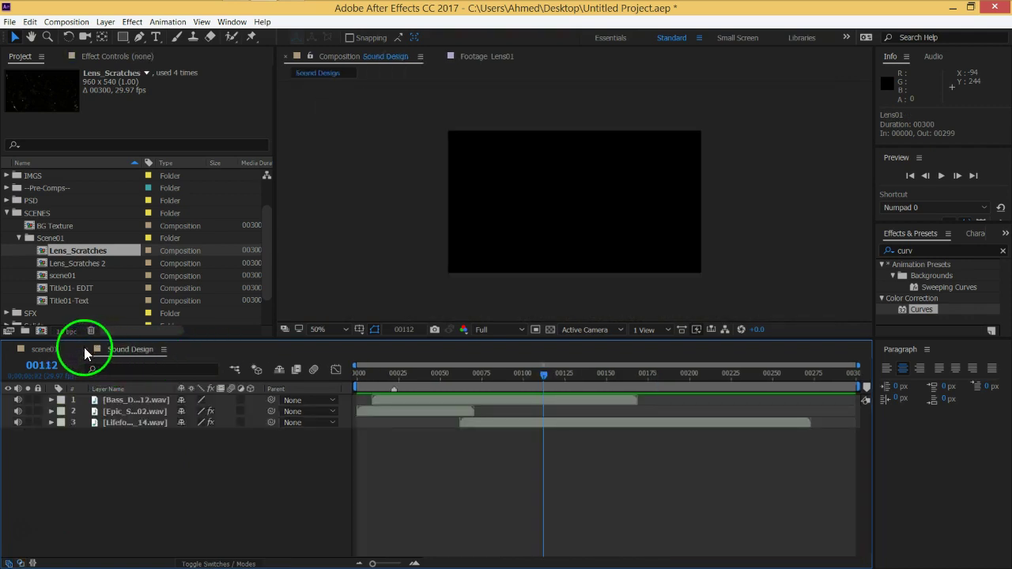
pyautogui.click(84, 349)
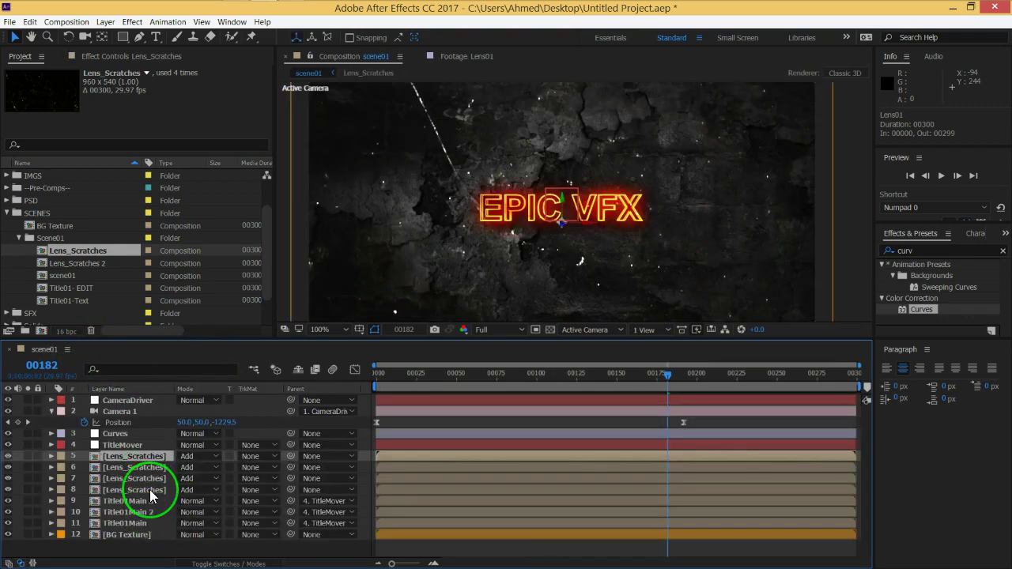
pyautogui.moveTo(149, 489); pyautogui.dragTo(139, 467)
# Step: Delete the three extra Lens_Scratches copies so only one remains in scene01
pyautogui.moveTo(136, 489); pyautogui.dragTo(144, 468)
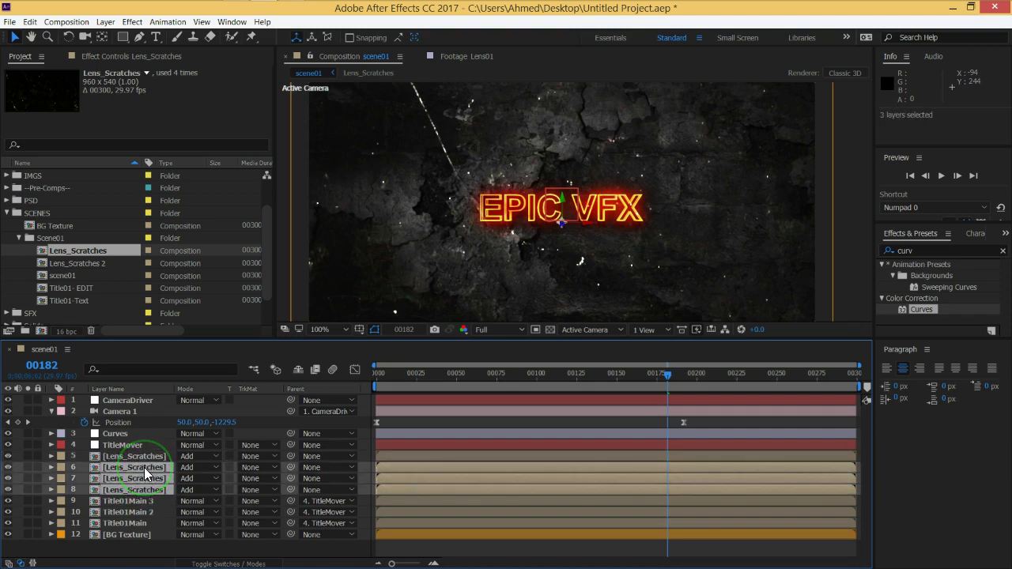
pyautogui.press('Delete')
pyautogui.click(137, 459)
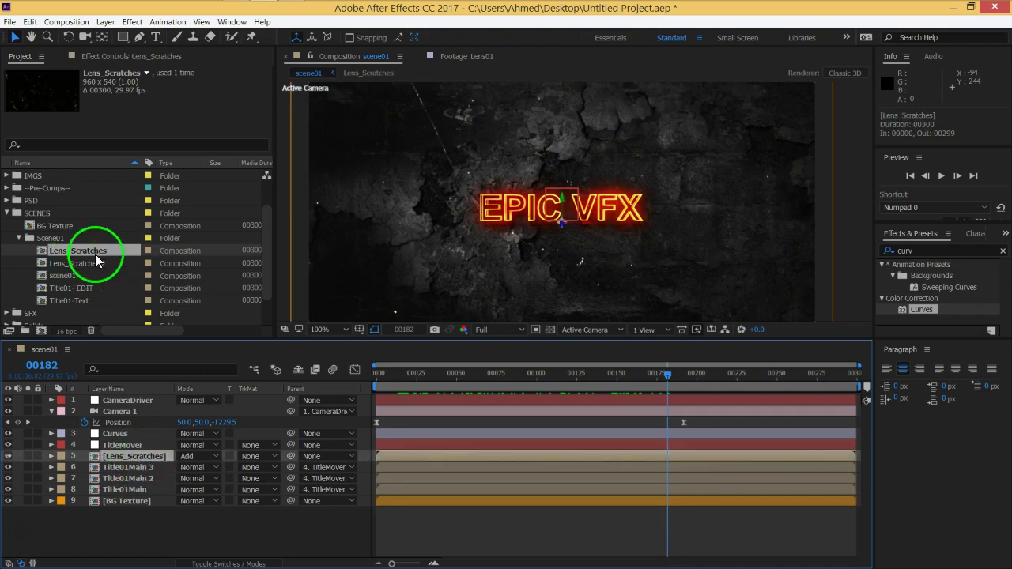
# Step: Rename the Lens_Scratches 2 composition in the Project panel to Lens_Dots
pyautogui.moveTo(129, 483); pyautogui.dragTo(134, 457)
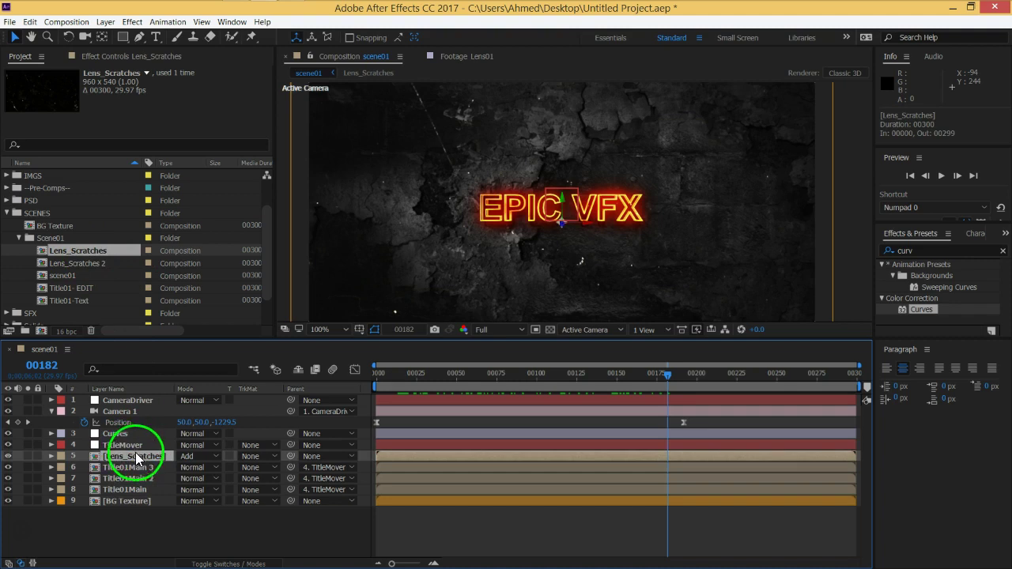
pyautogui.moveTo(136, 459); pyautogui.dragTo(83, 257)
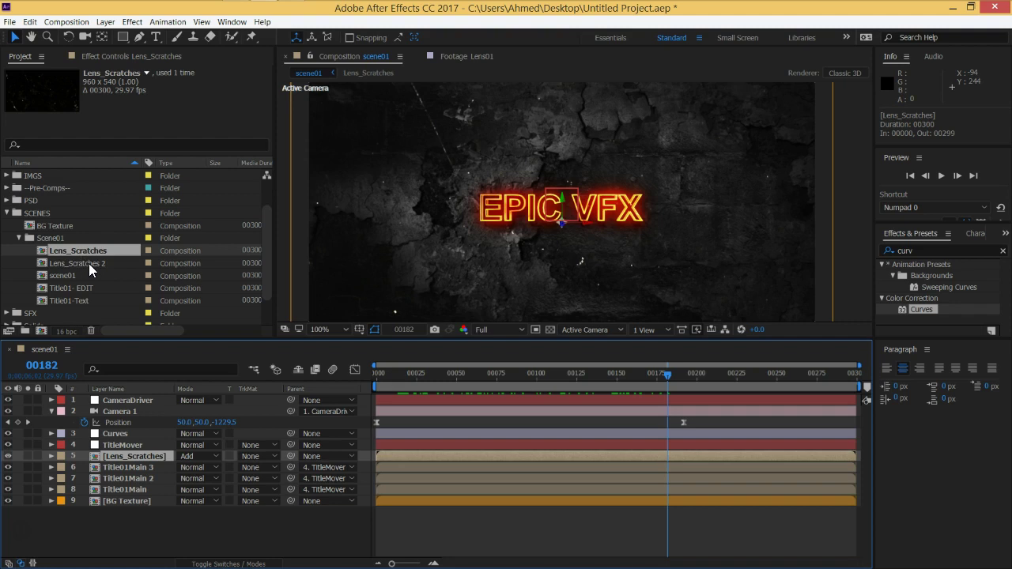
pyautogui.click(88, 264)
pyautogui.press('Return')
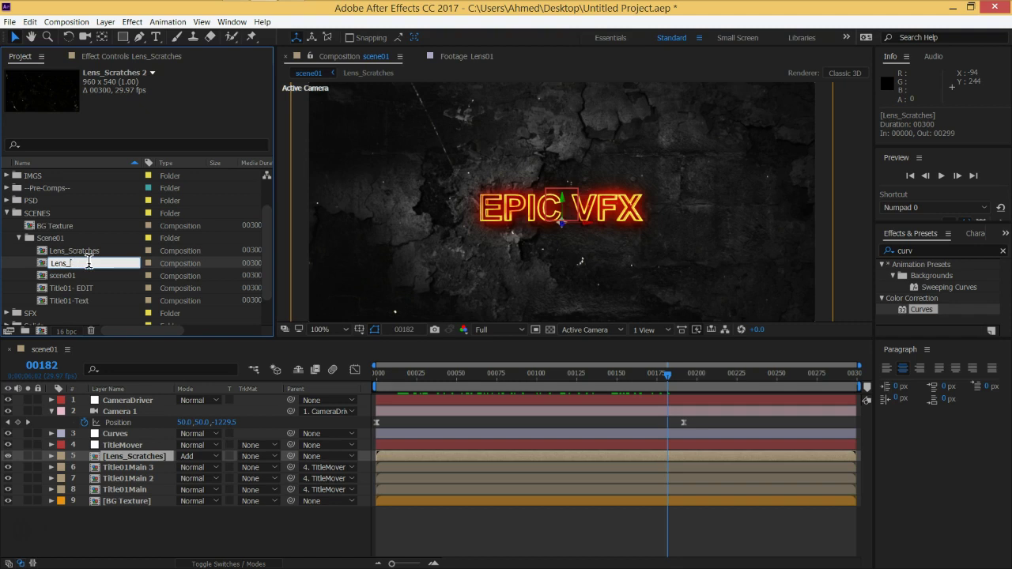
pyautogui.write('Dots')
pyautogui.press('Return')
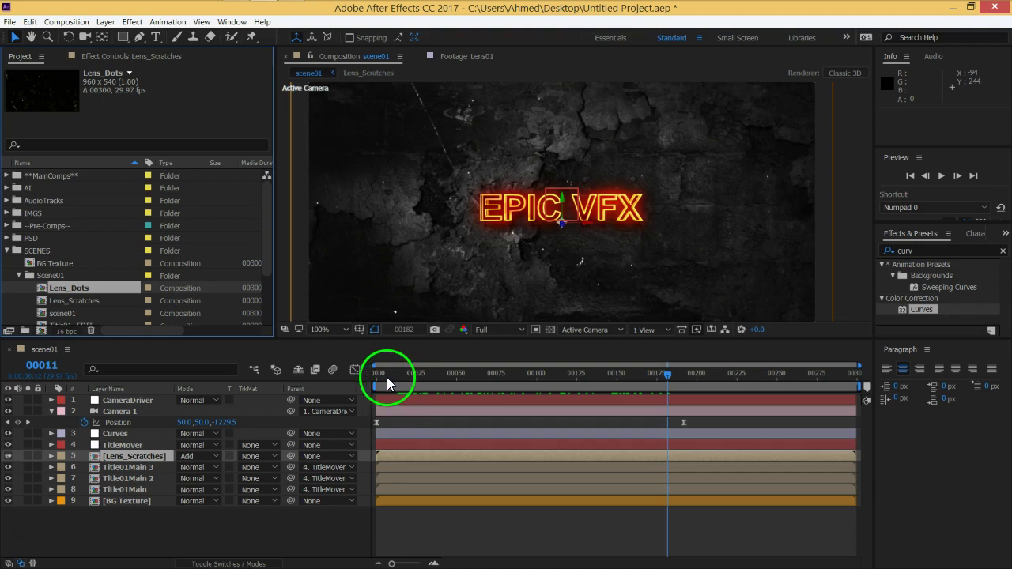
# Step: Preview the opening frames, then duplicate the Lens_Scratches layer at frame 0
pyautogui.moveTo(387, 384); pyautogui.dragTo(345, 380)
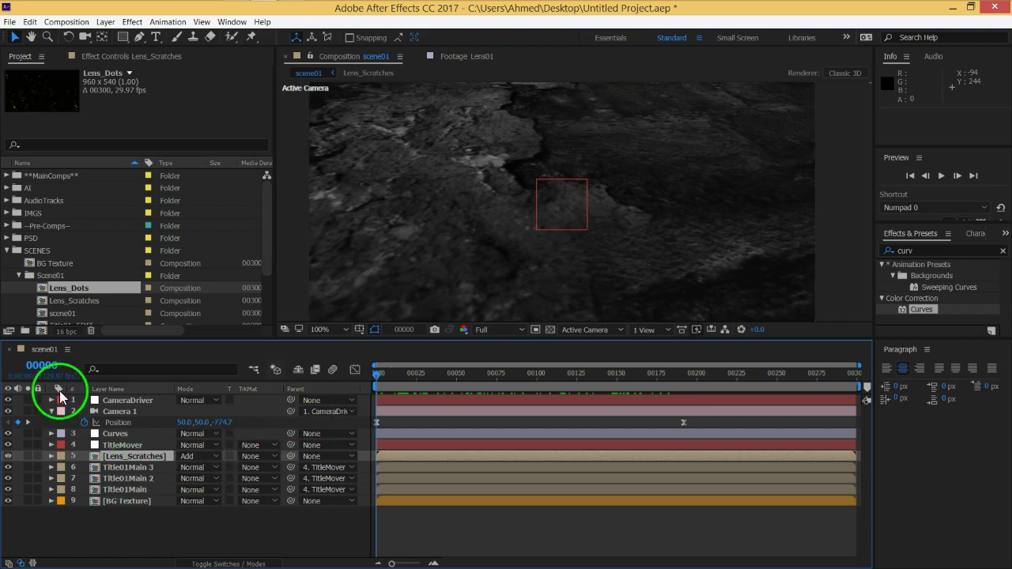
pyautogui.moveTo(381, 376)
pyautogui.mouseDown()
pyautogui.moveTo(394, 377)
pyautogui.moveTo(341, 378)
pyautogui.mouseUp()
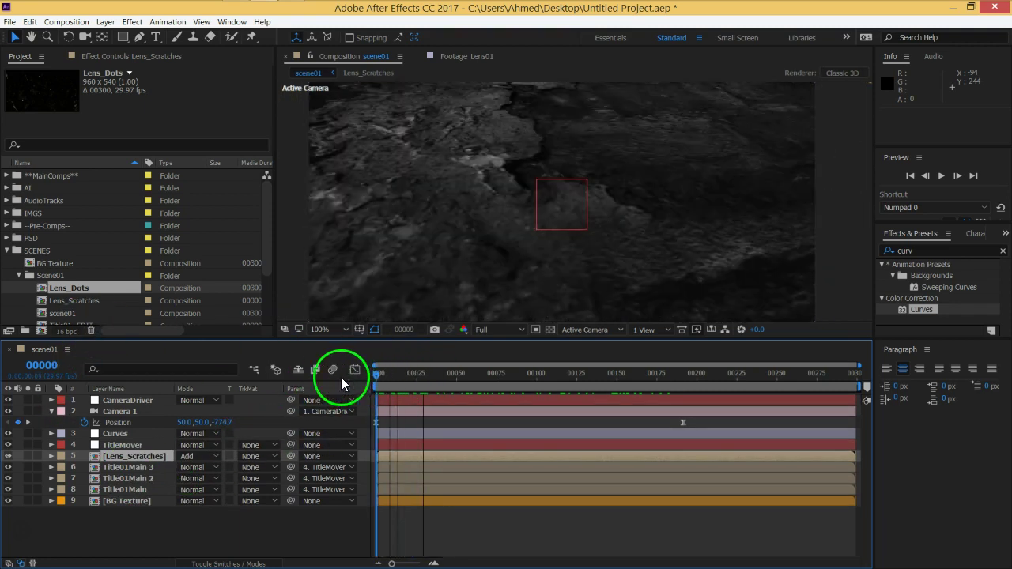
pyautogui.click(117, 456)
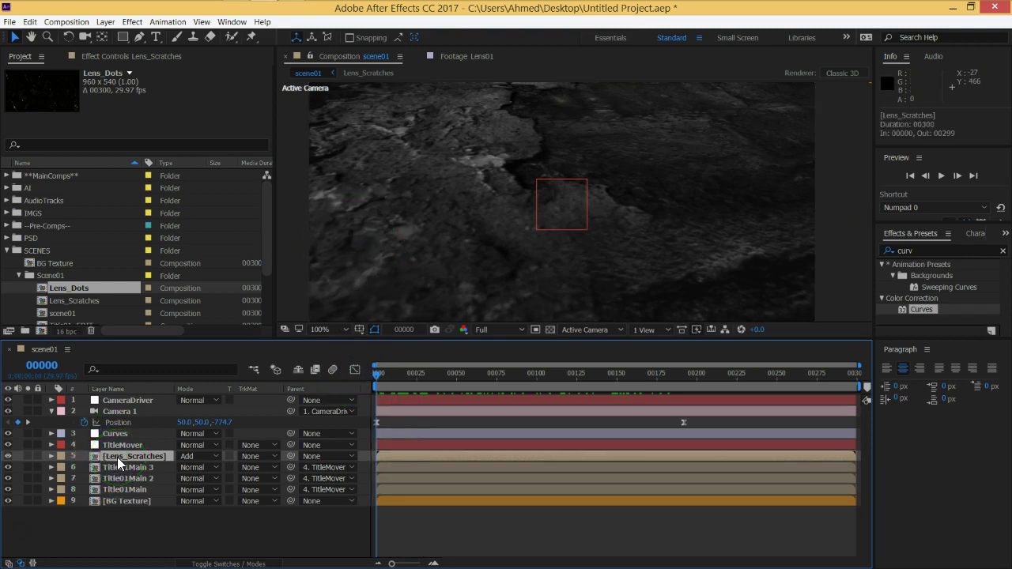
pyautogui.moveTo(119, 459); pyautogui.dragTo(131, 462)
pyautogui.hotkey('ctrl', 'd')
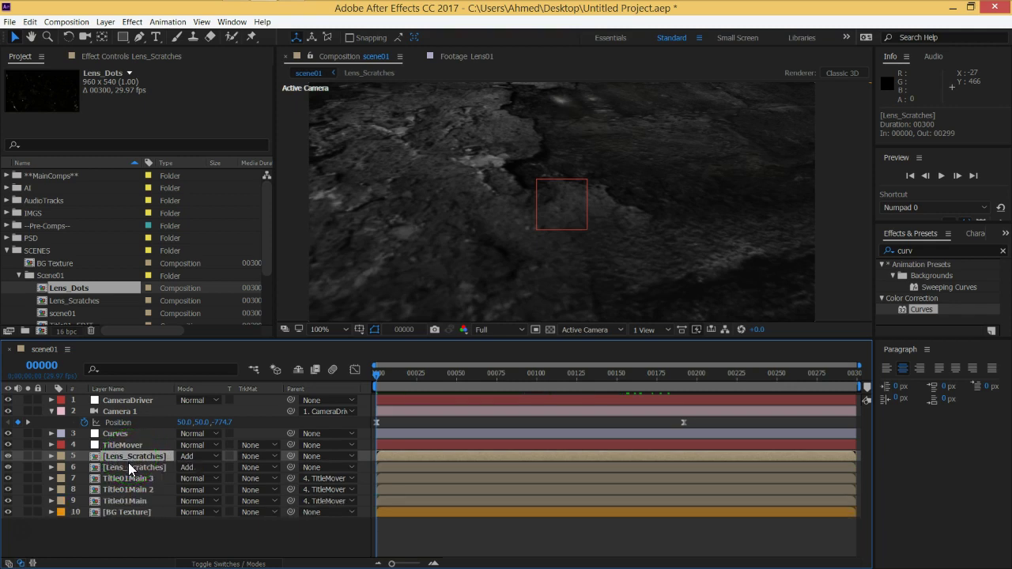
# Step: Replace the upper copy's source (layer 5) with the Lens_Dots composition
pyautogui.moveTo(130, 459); pyautogui.dragTo(139, 467)
pyautogui.moveTo(136, 458); pyautogui.dragTo(44, 294)
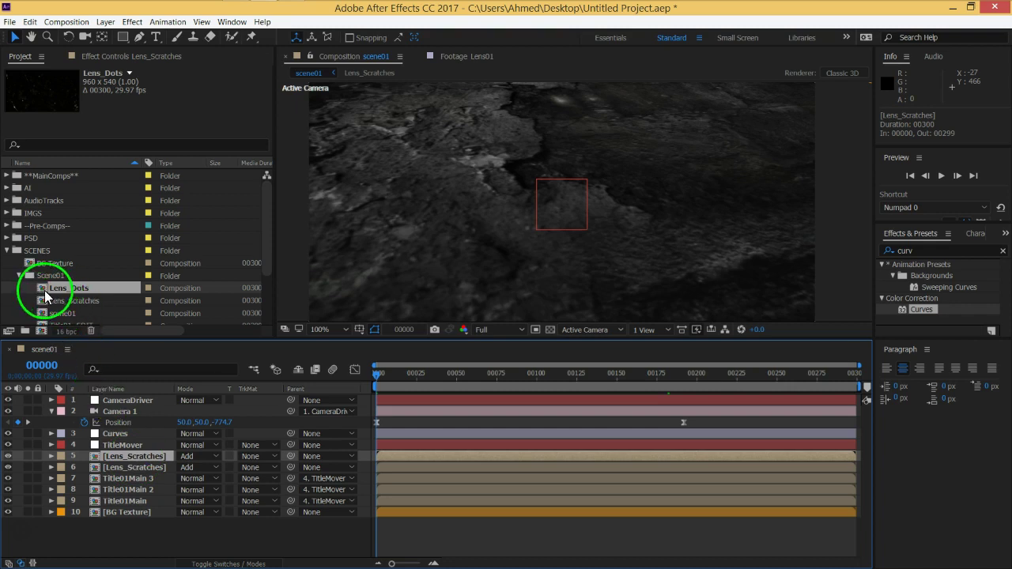
pyautogui.moveTo(43, 295); pyautogui.dragTo(118, 453)
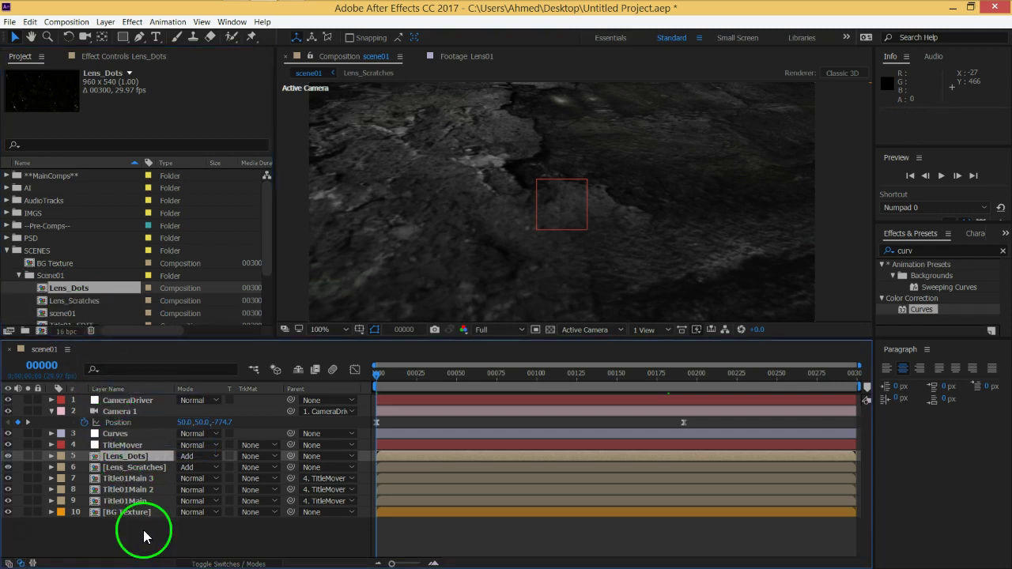
pyautogui.click(124, 459)
pyautogui.moveTo(122, 459); pyautogui.dragTo(128, 468)
# Step: At frame 163, shift Lens_Dots slightly in depth to position 480, 322.7, -310
pyautogui.click(287, 418)
pyautogui.click(371, 382)
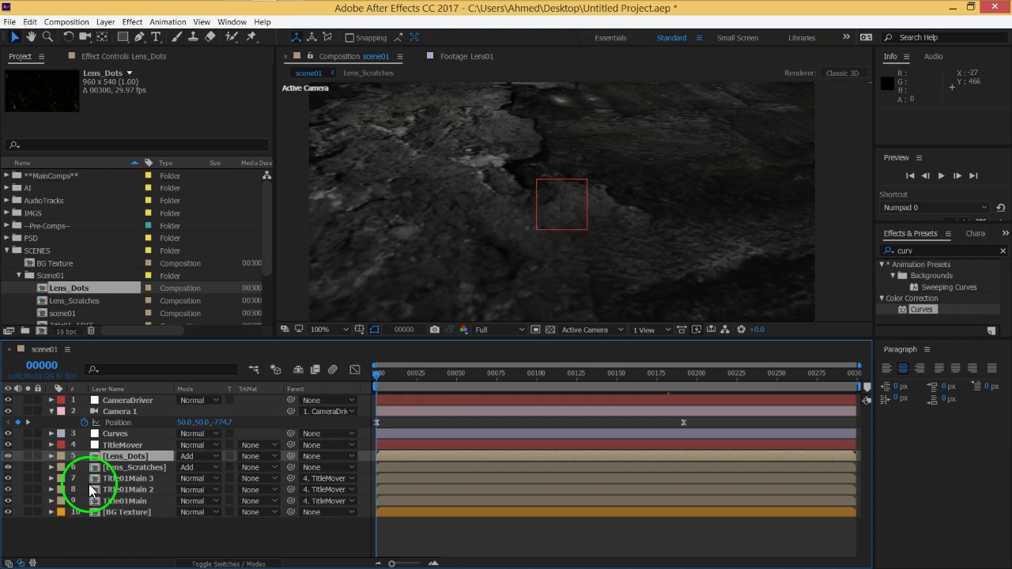
pyautogui.moveTo(381, 377); pyautogui.dragTo(655, 377)
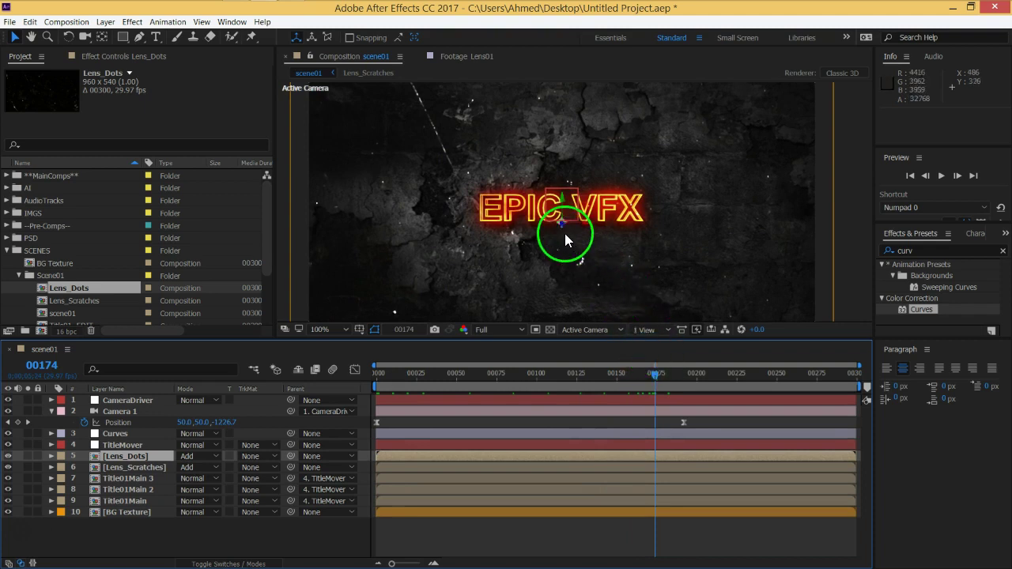
pyautogui.moveTo(561, 230)
pyautogui.mouseDown()
pyautogui.moveTo(665, 236)
pyautogui.moveTo(665, 365)
pyautogui.mouseUp()
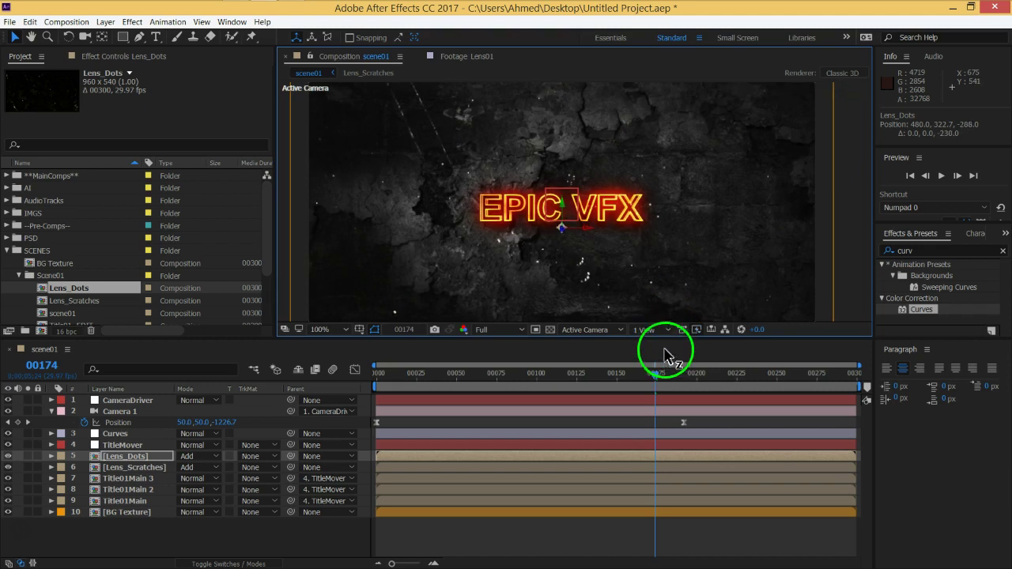
# Step: In the Top 3D view, drag Lens_Dots along its Z axis to depth -282
pyautogui.click(581, 328)
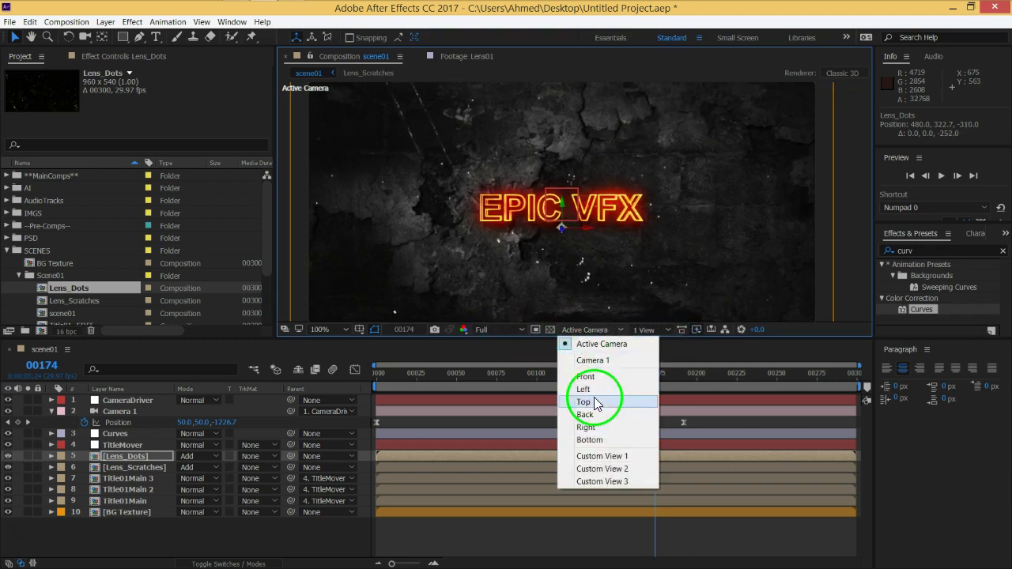
pyautogui.click(589, 401)
pyautogui.scroll(-3, 576, 243)
pyautogui.scroll(3, 575, 241)
pyautogui.scroll(-2, 579, 240)
pyautogui.press('v')
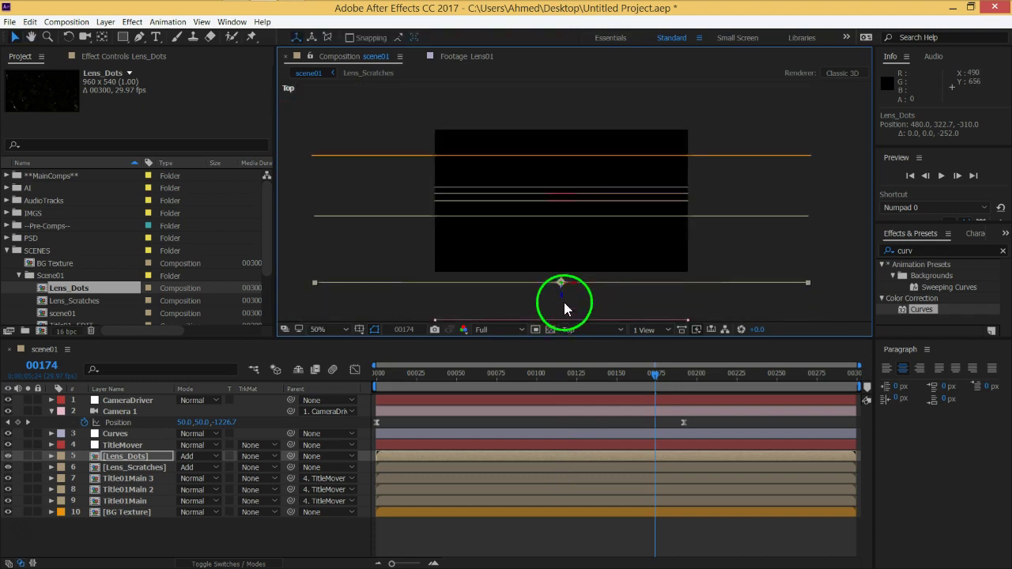
pyautogui.moveTo(562, 298)
pyautogui.mouseDown()
pyautogui.moveTo(557, 315)
pyautogui.moveTo(609, 288)
pyautogui.moveTo(556, 224)
pyautogui.mouseUp()
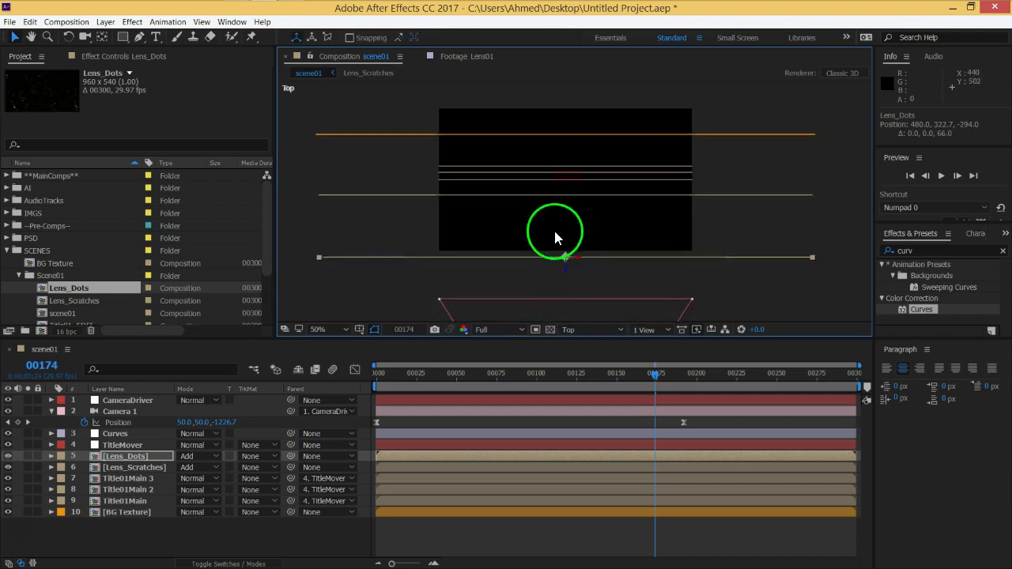
pyautogui.moveTo(569, 283); pyautogui.dragTo(566, 274)
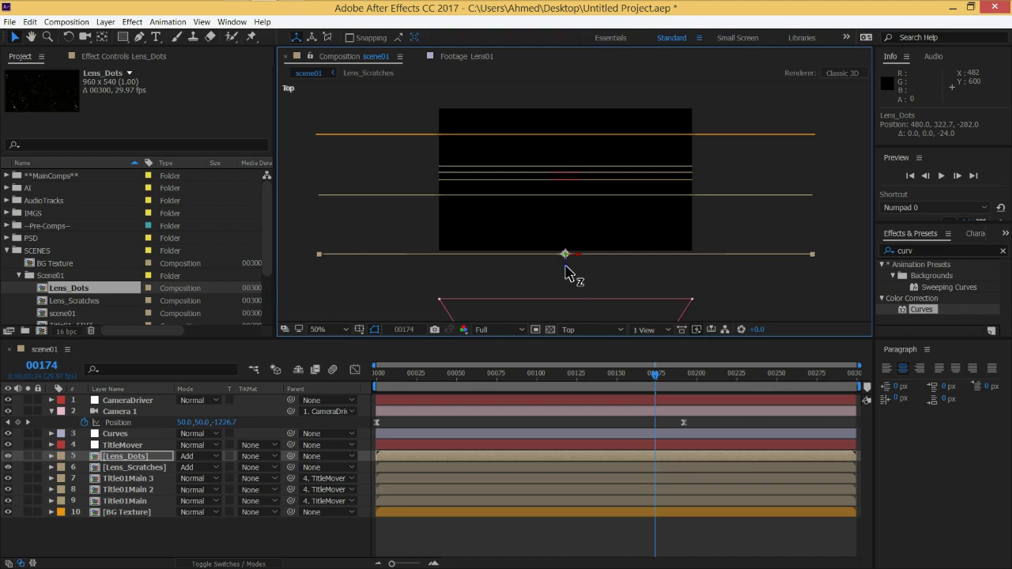
# Step: Return to the Active Camera view and scrub from frame 169 back to frame 14
pyautogui.click(579, 330)
pyautogui.click(578, 276)
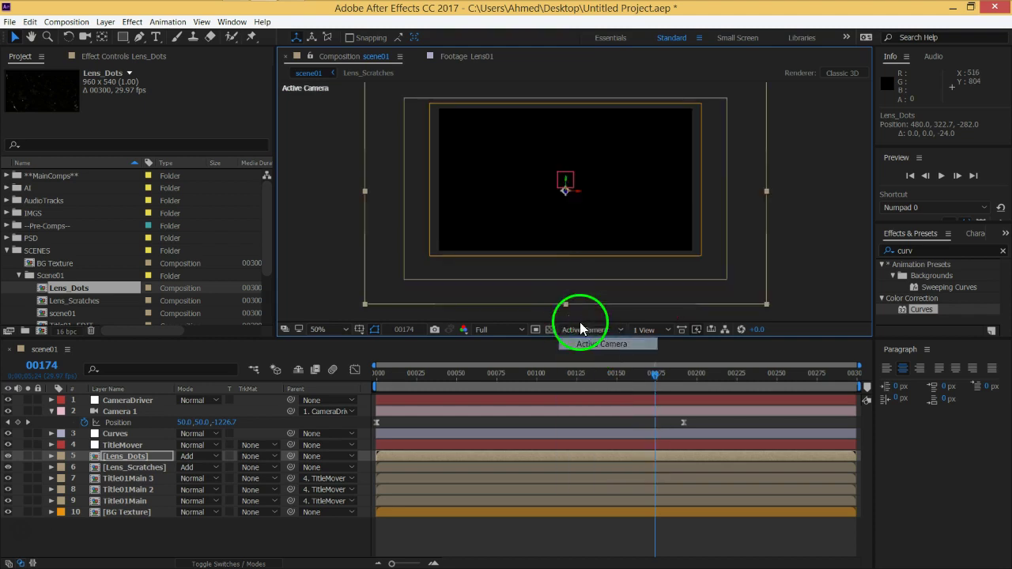
pyautogui.click(566, 257)
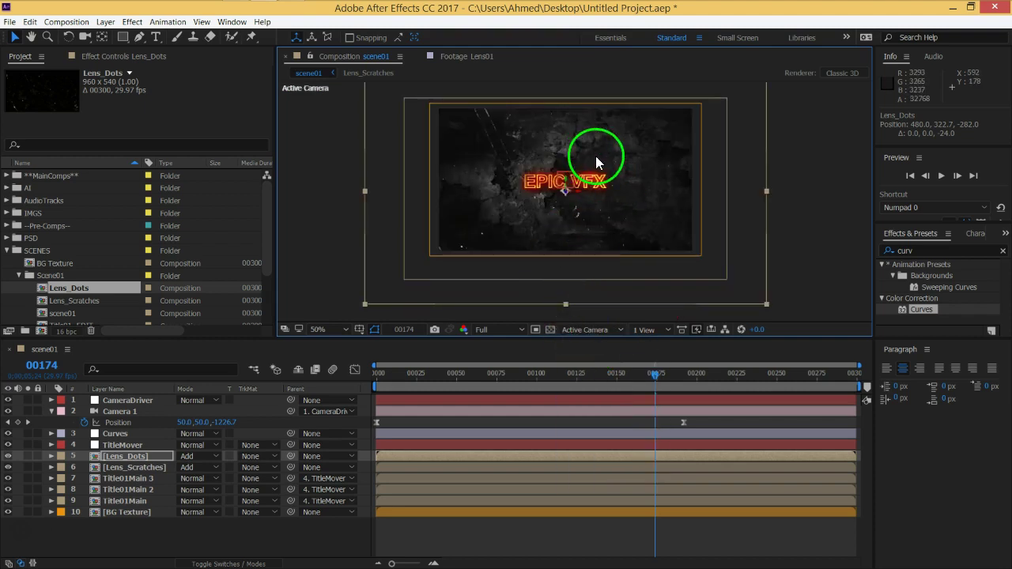
pyautogui.click(646, 371)
pyautogui.moveTo(634, 376); pyautogui.dragTo(389, 367)
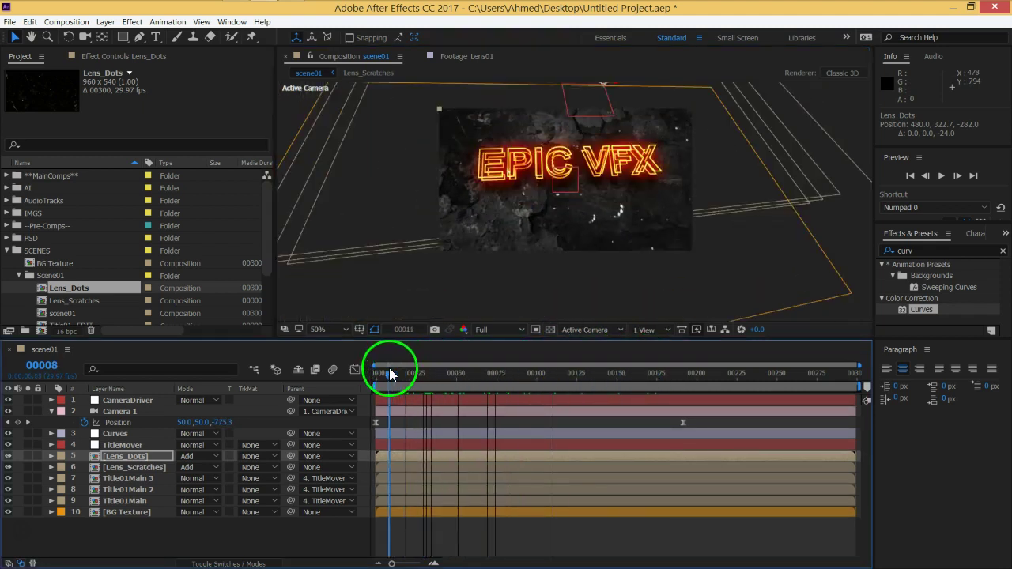
pyautogui.moveTo(389, 367); pyautogui.dragTo(397, 367)
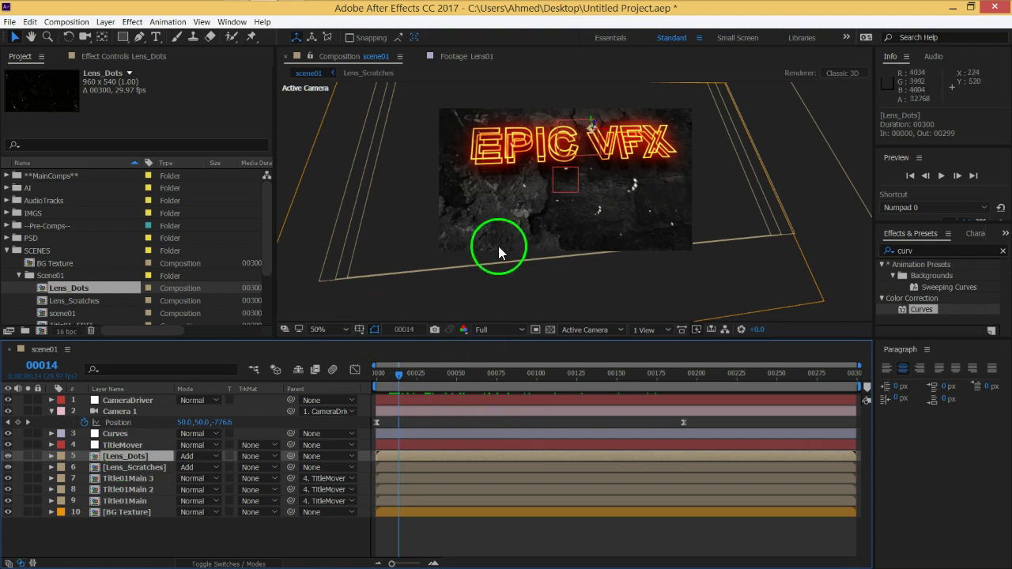
# Step: Swap the Lens_Dots precomp's Lens01 layer for the dust-dots image, then return to scene01 near frame 168
pyautogui.doubleClick(133, 457)
pyautogui.moveTo(117, 403); pyautogui.dragTo(176, 348)
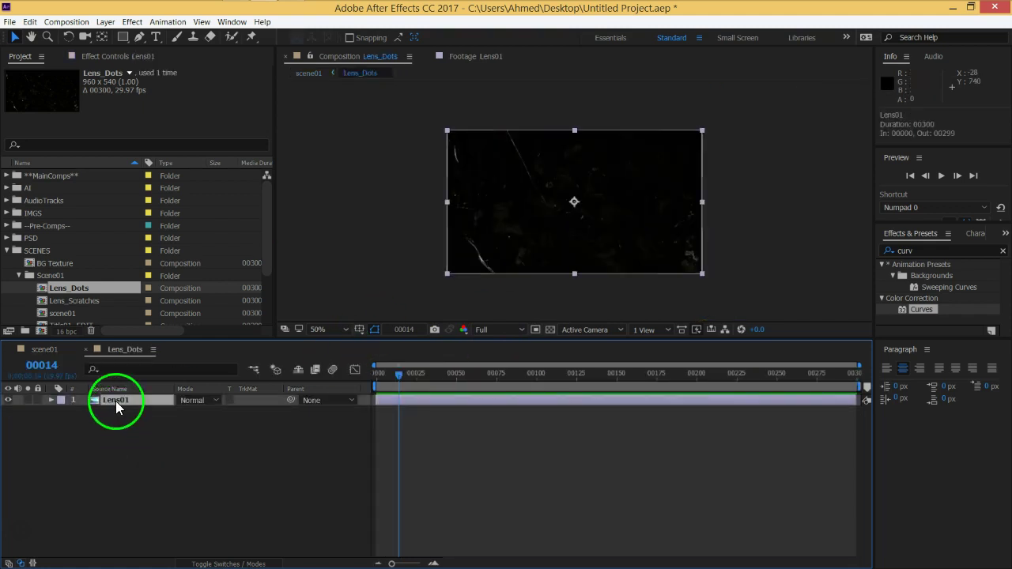
pyautogui.moveTo(176, 348)
pyautogui.mouseDown()
pyautogui.moveTo(6, 220)
pyautogui.moveTo(87, 309)
pyautogui.mouseUp()
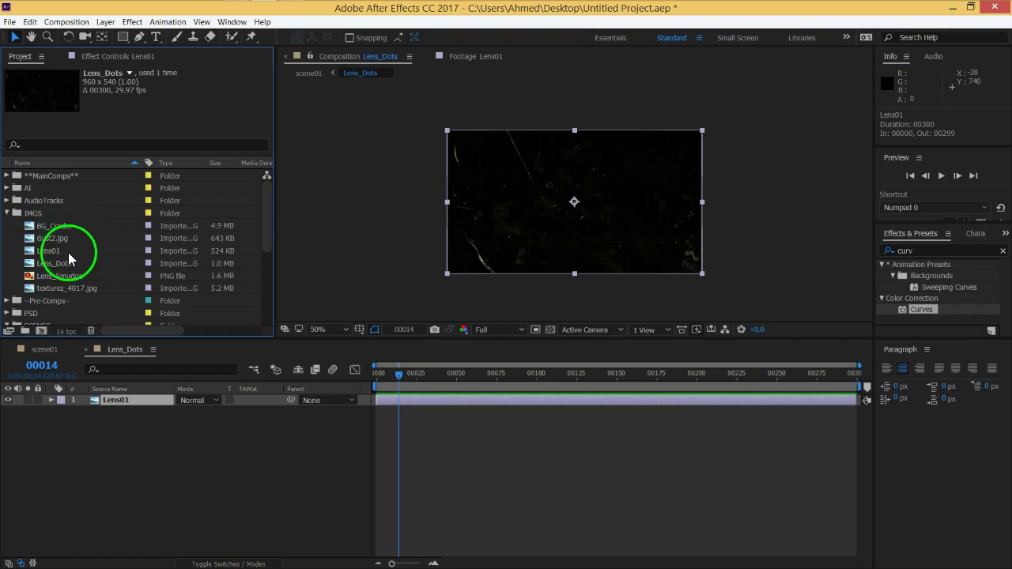
pyautogui.moveTo(123, 401)
pyautogui.mouseDown()
pyautogui.moveTo(58, 271)
pyautogui.moveTo(122, 401)
pyautogui.mouseUp()
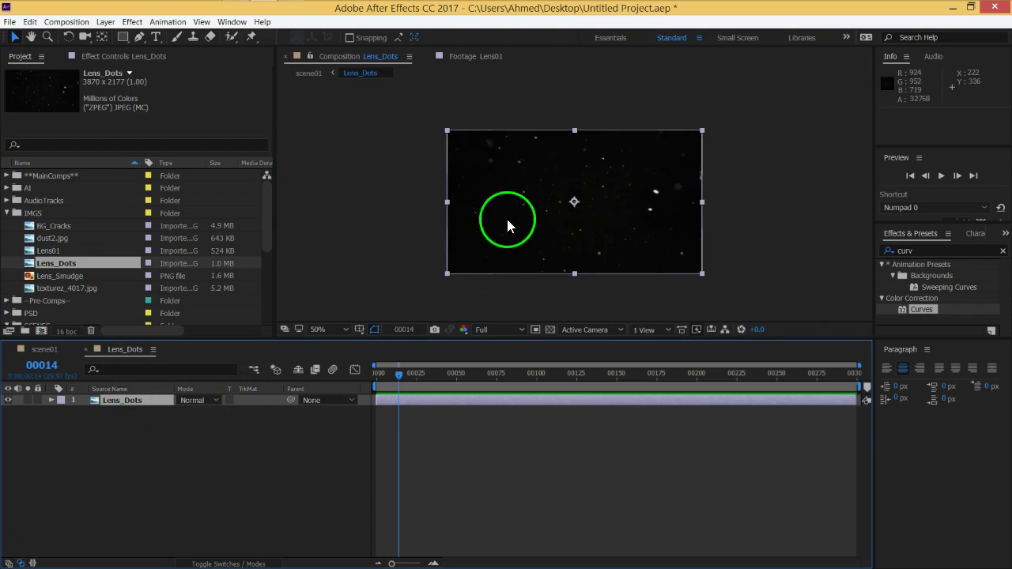
pyautogui.click(85, 349)
pyautogui.moveTo(401, 373); pyautogui.dragTo(648, 381)
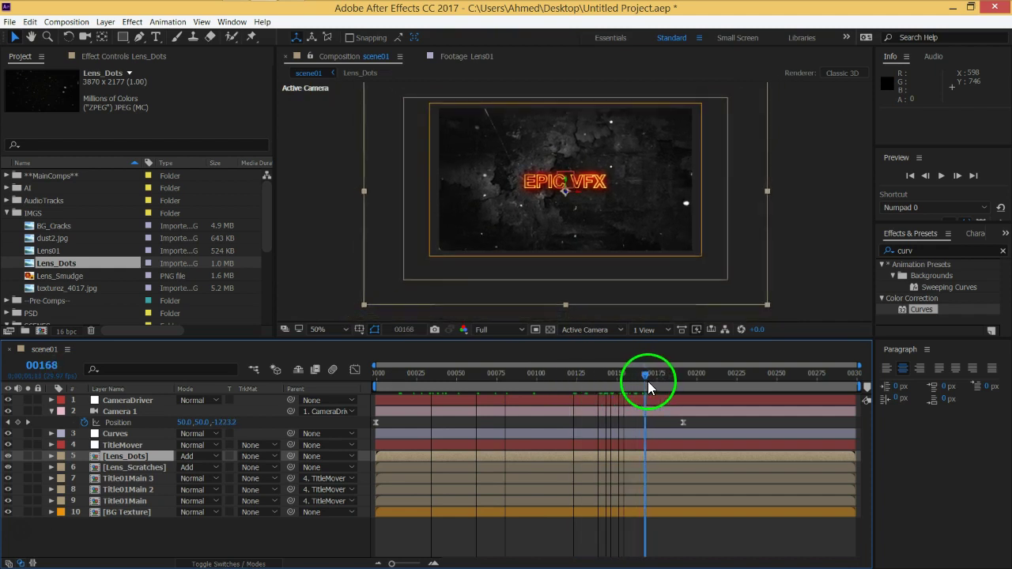
# Step: View the comp at 100% and start lowering the Lens_Dots Curves to dim the dots
pyautogui.scroll(2, 696, 225)
pyautogui.moveTo(755, 232); pyautogui.dragTo(734, 212)
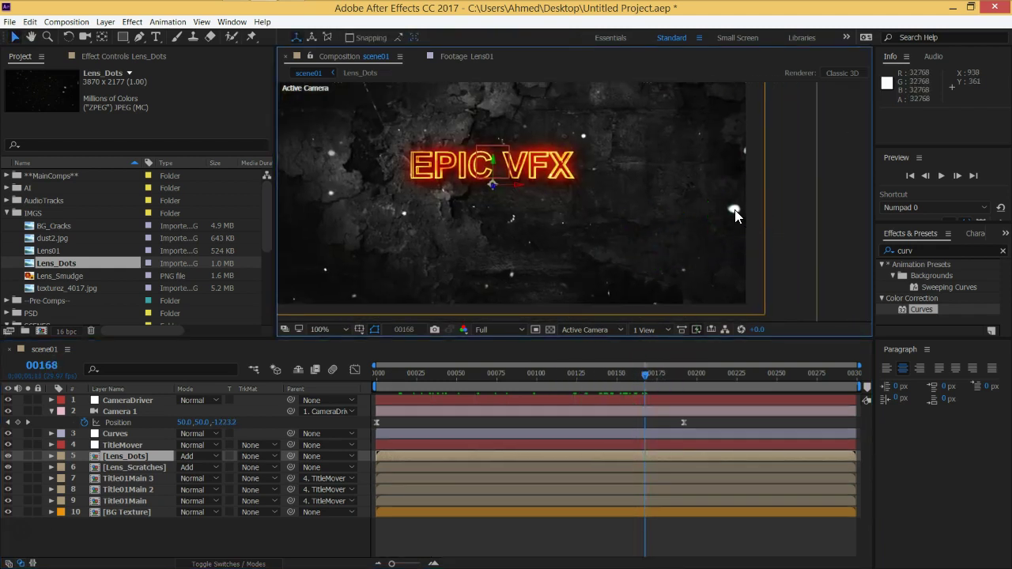
pyautogui.click(167, 472)
pyautogui.click(128, 457)
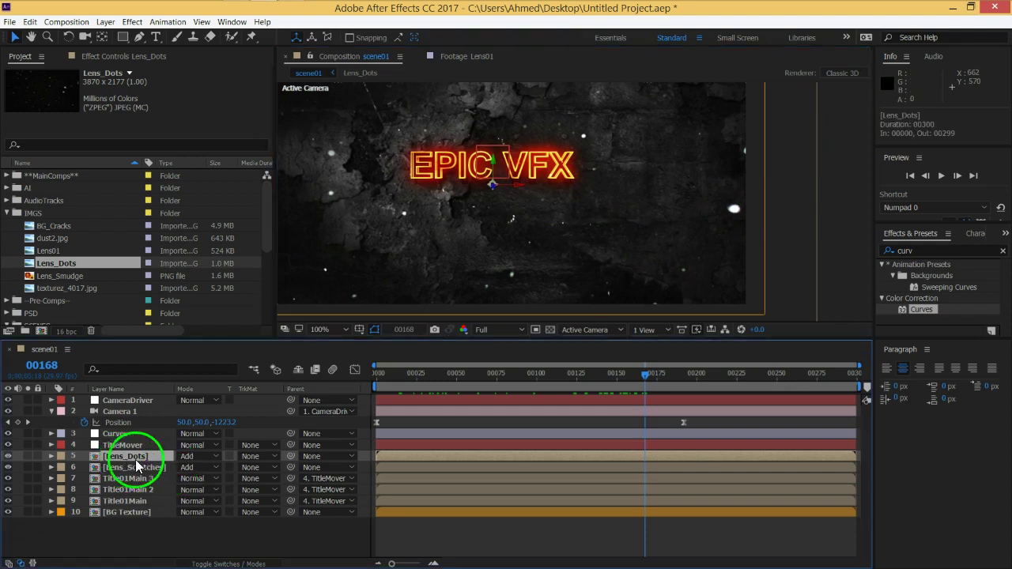
pyautogui.click(123, 59)
pyautogui.click(131, 170)
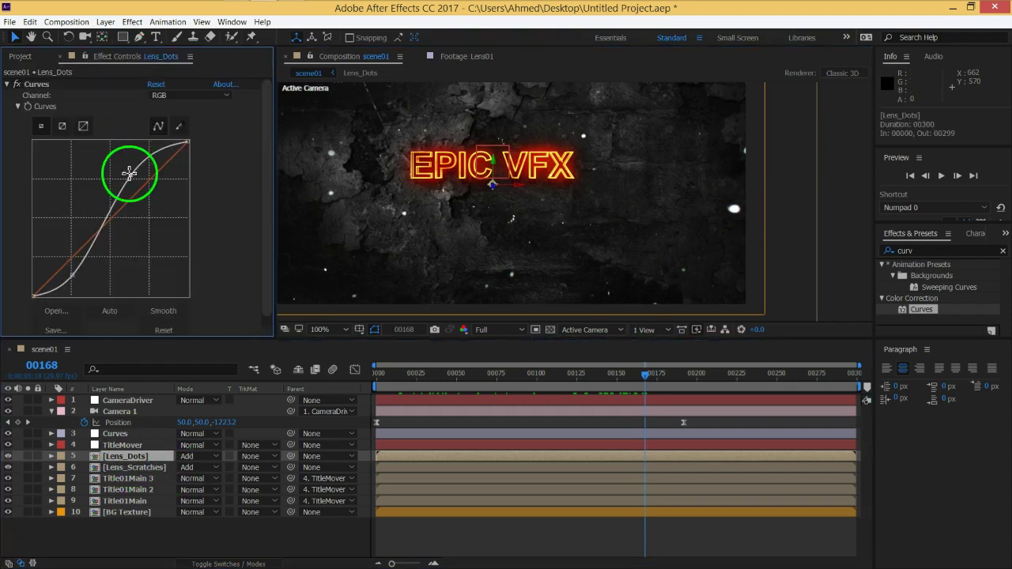
pyautogui.click(130, 467)
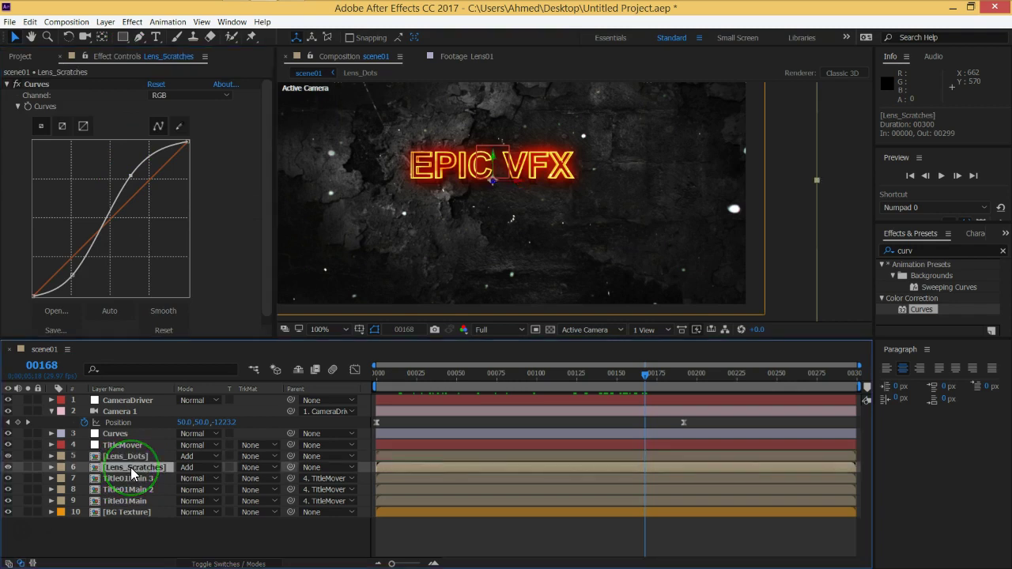
pyautogui.click(127, 456)
pyautogui.moveTo(132, 175); pyautogui.dragTo(146, 209)
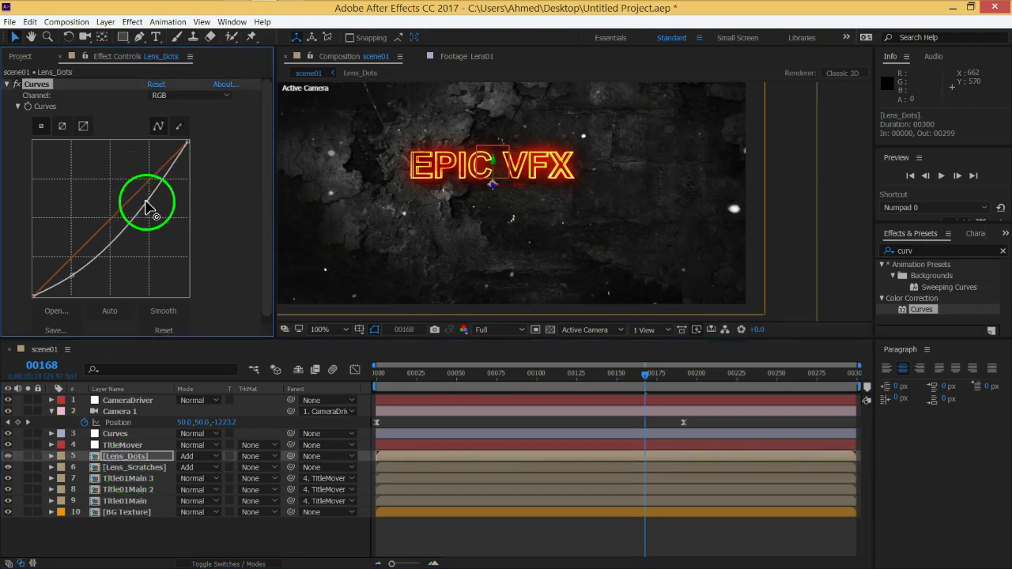
pyautogui.moveTo(146, 210); pyautogui.dragTo(144, 208)
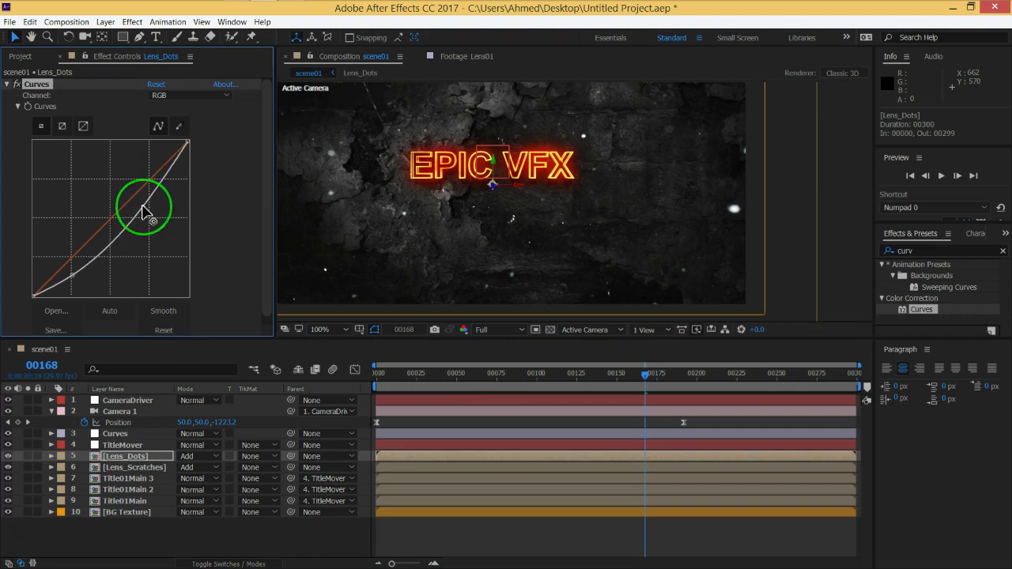
pyautogui.moveTo(188, 142); pyautogui.dragTo(202, 227)
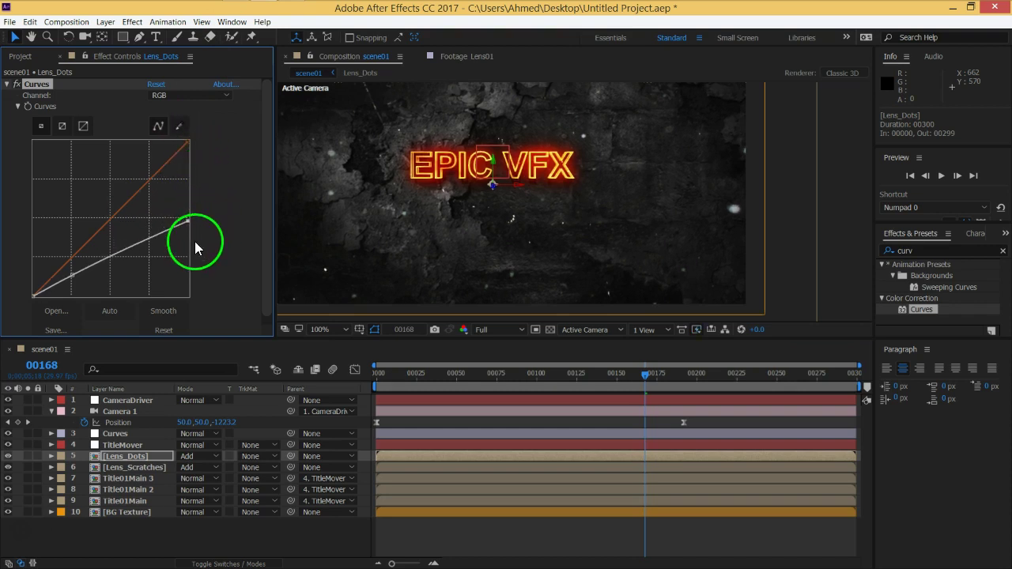
# Step: Bow the Lens_Dots curve down and pull its top endpoint lower to flatten it
pyautogui.click(91, 268)
pyautogui.moveTo(74, 275); pyautogui.dragTo(101, 286)
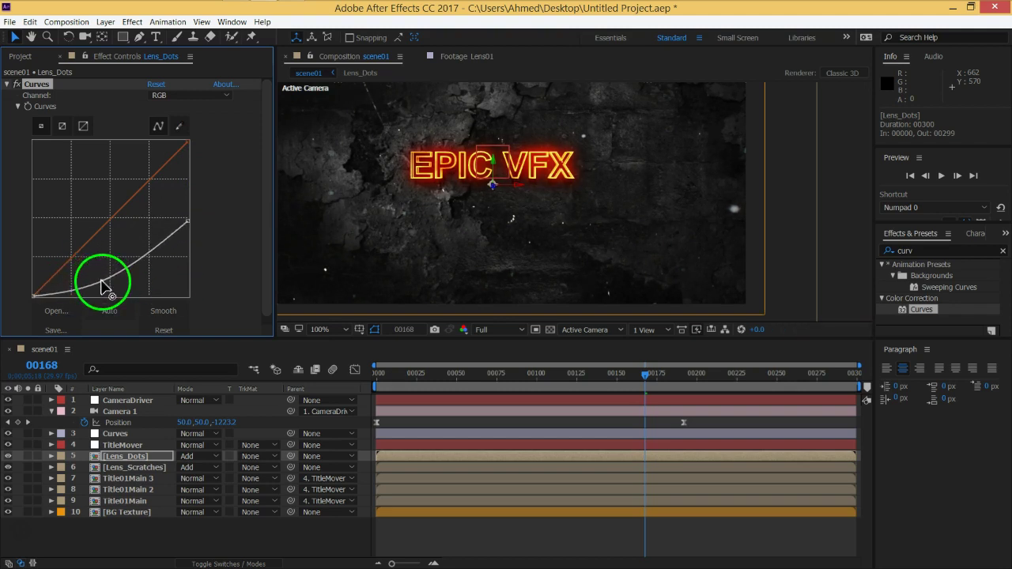
pyautogui.moveTo(102, 284); pyautogui.dragTo(93, 269)
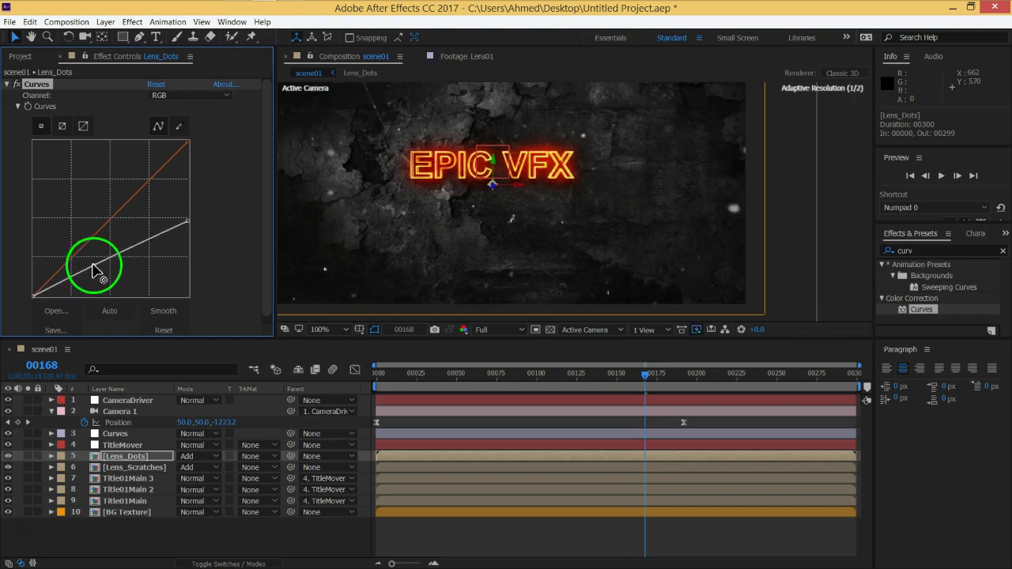
pyautogui.moveTo(92, 269); pyautogui.dragTo(97, 259)
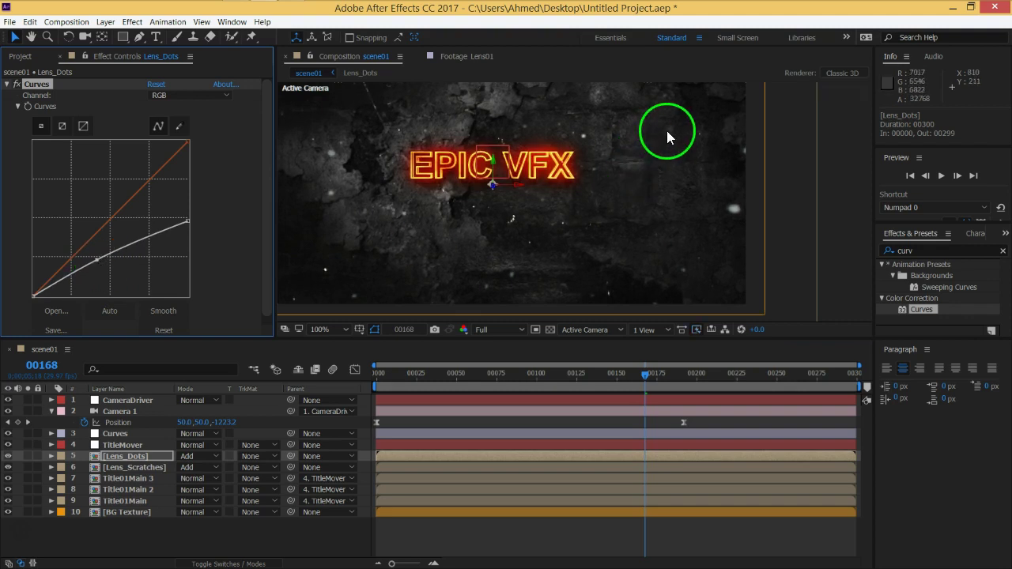
pyautogui.moveTo(187, 220)
pyautogui.mouseDown()
pyautogui.moveTo(226, 235)
pyautogui.moveTo(228, 185)
pyautogui.moveTo(235, 246)
pyautogui.mouseUp()
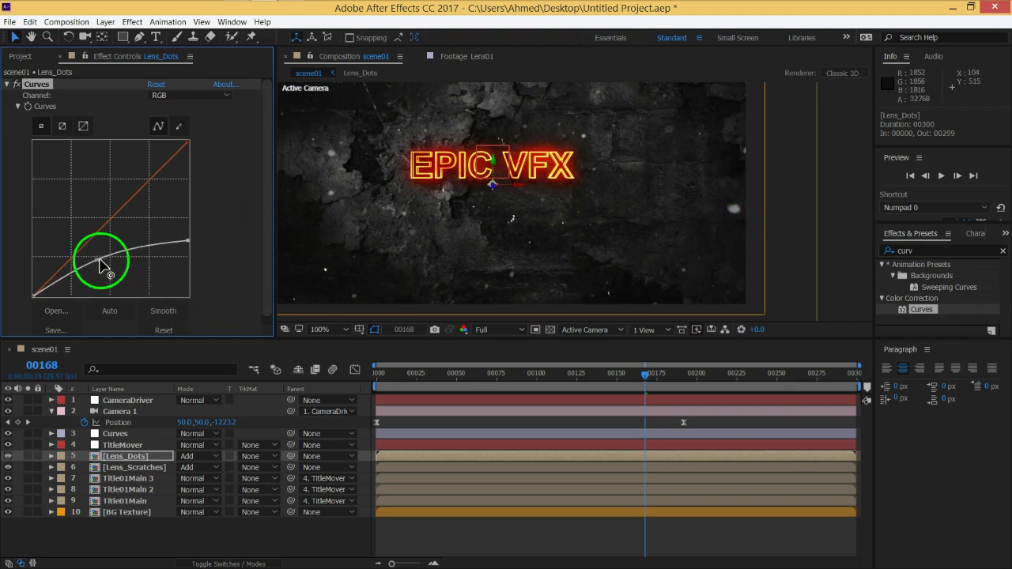
pyautogui.moveTo(99, 261)
pyautogui.mouseDown()
pyautogui.moveTo(96, 250)
pyautogui.moveTo(101, 257)
pyautogui.mouseUp()
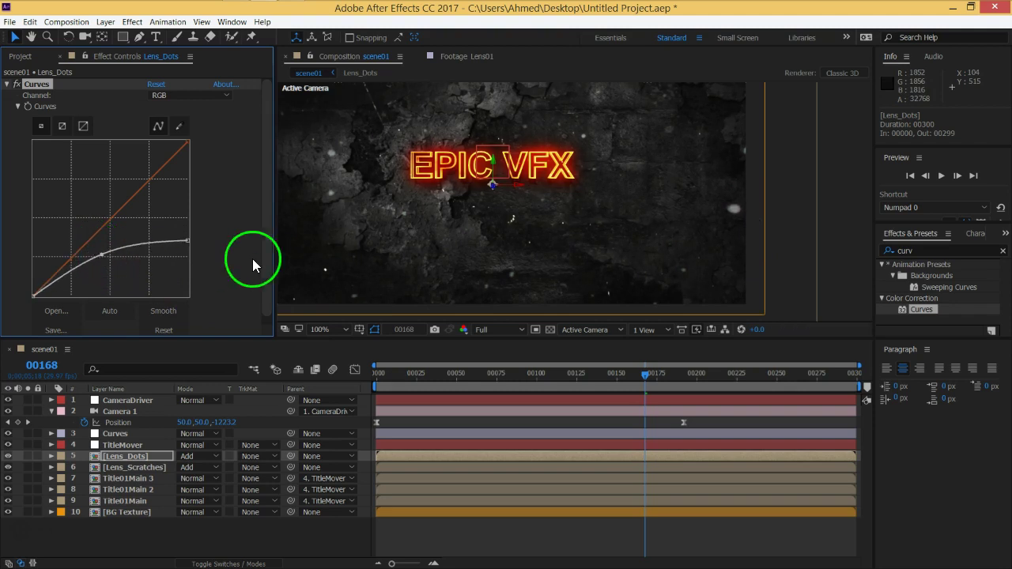
pyautogui.moveTo(185, 238); pyautogui.dragTo(202, 244)
pyautogui.click(61, 308)
# Step: Adjust the curve's bottom-left black point, then go back to frame 00000
pyautogui.moveTo(33, 297); pyautogui.dragTo(40, 304)
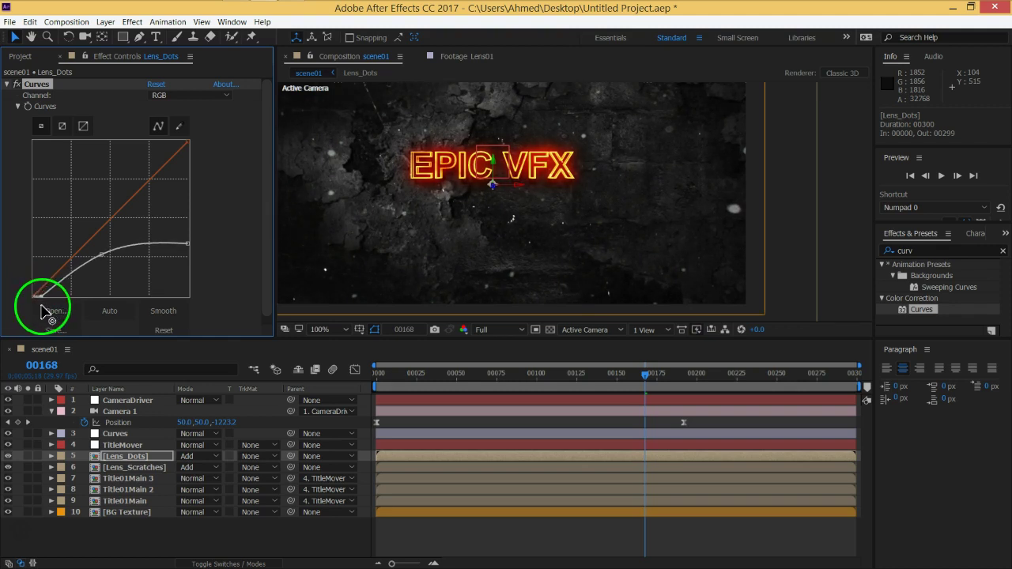
pyautogui.moveTo(41, 304)
pyautogui.mouseDown()
pyautogui.moveTo(61, 310)
pyautogui.moveTo(41, 320)
pyautogui.mouseUp()
pyautogui.click(544, 204)
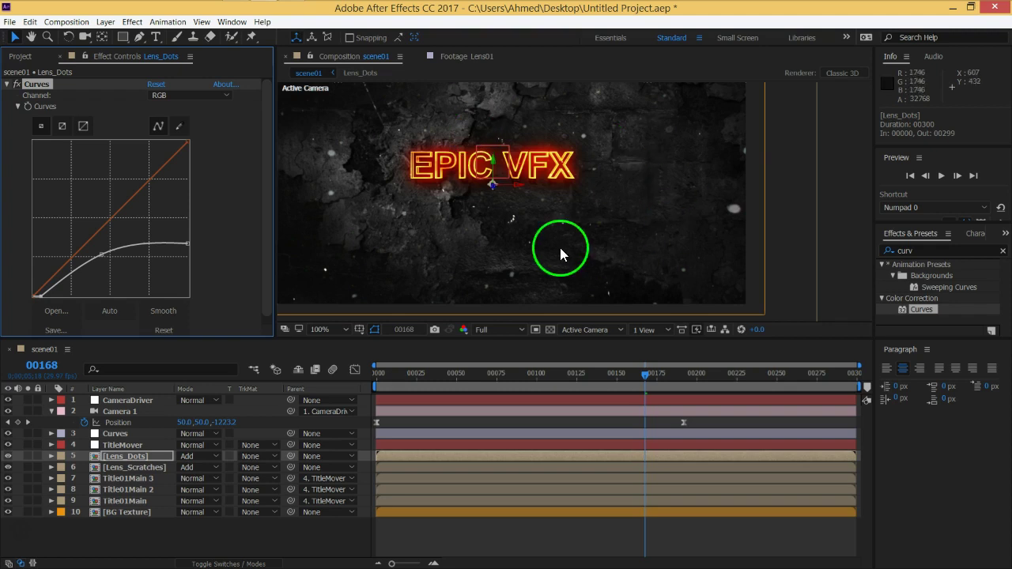
pyautogui.moveTo(559, 248); pyautogui.dragTo(577, 268)
pyautogui.click(648, 397)
pyautogui.moveTo(623, 375)
pyautogui.mouseDown()
pyautogui.moveTo(360, 376)
pyautogui.moveTo(393, 379)
pyautogui.mouseUp()
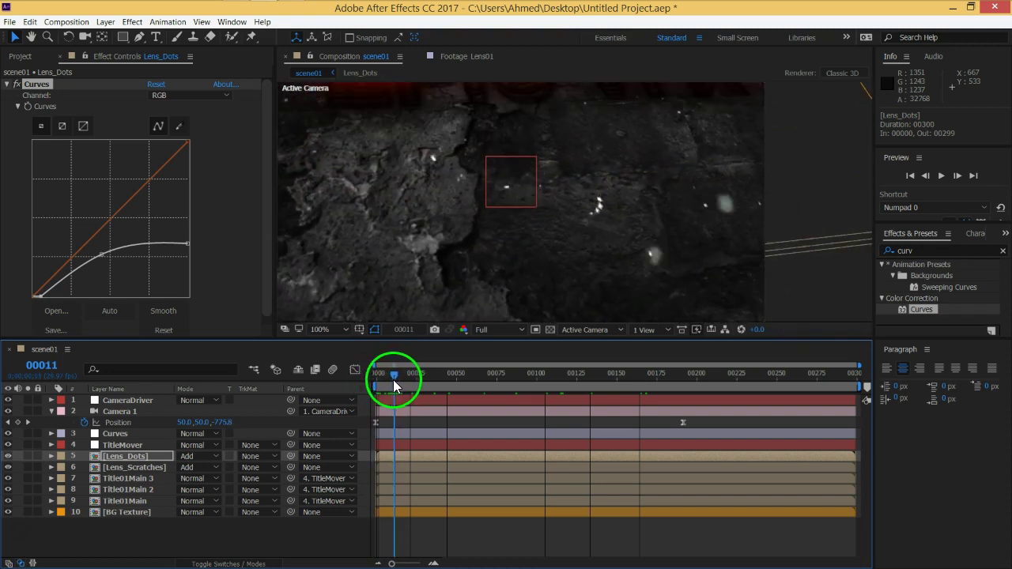
pyautogui.moveTo(392, 376); pyautogui.dragTo(364, 372)
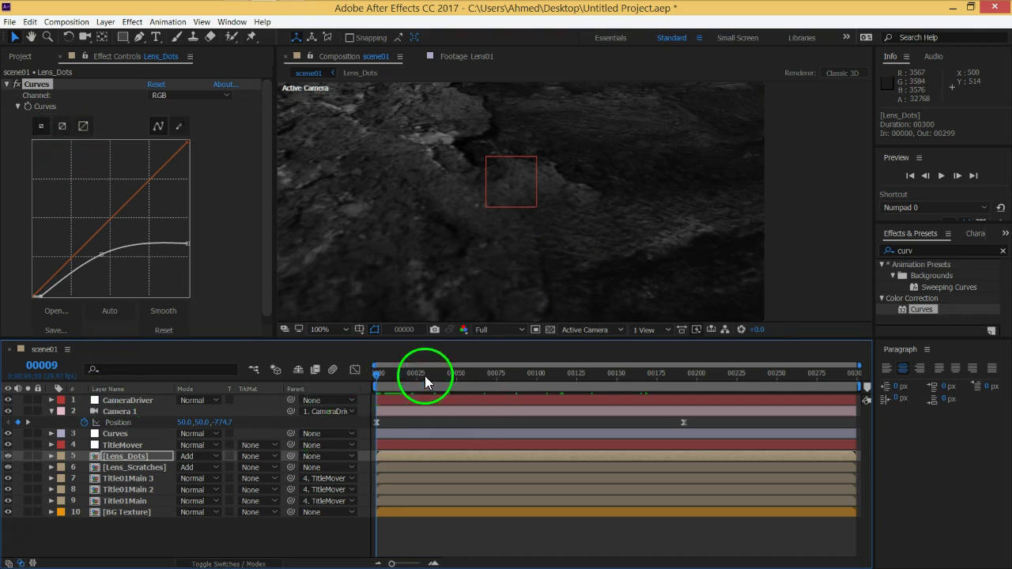
pyautogui.moveTo(424, 375); pyautogui.dragTo(684, 388)
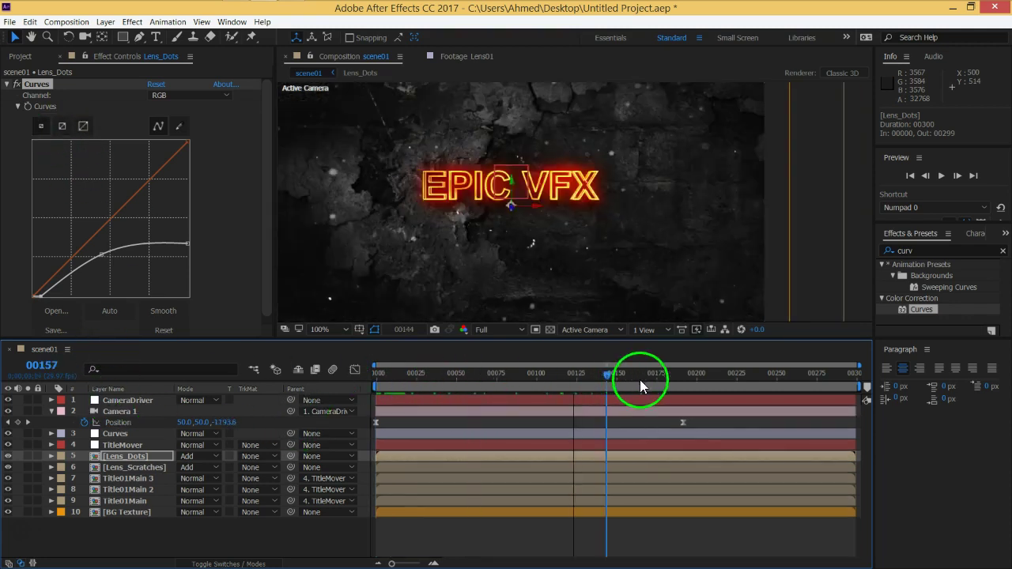
pyautogui.click(134, 459)
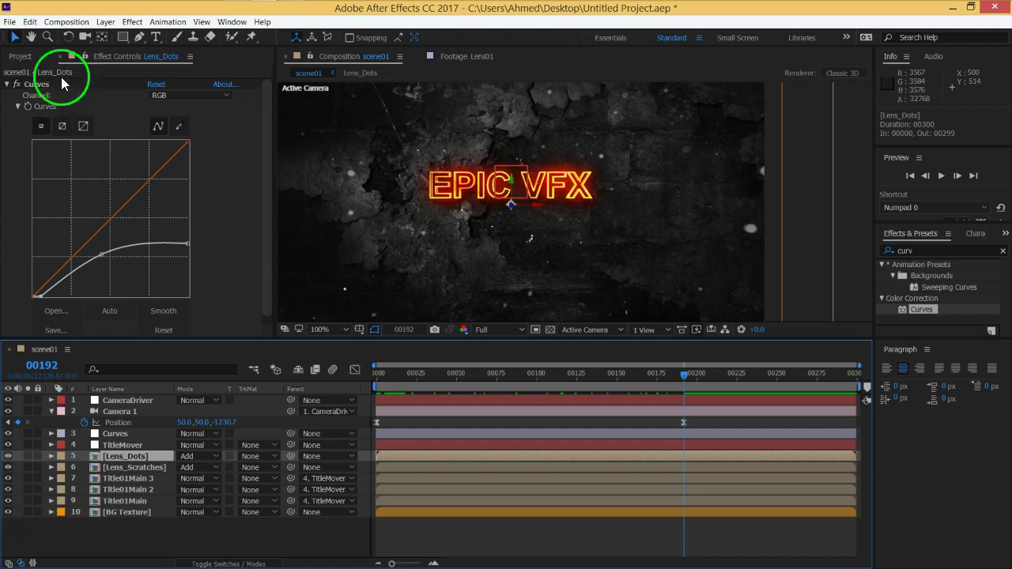
# Step: Duplicate the Lens_Dots comp in the Project panel, rename the copy Lens_Smudge, and open it
pyautogui.click(20, 57)
pyautogui.scroll(-3, 79, 271)
pyautogui.scroll(-3, 50, 296)
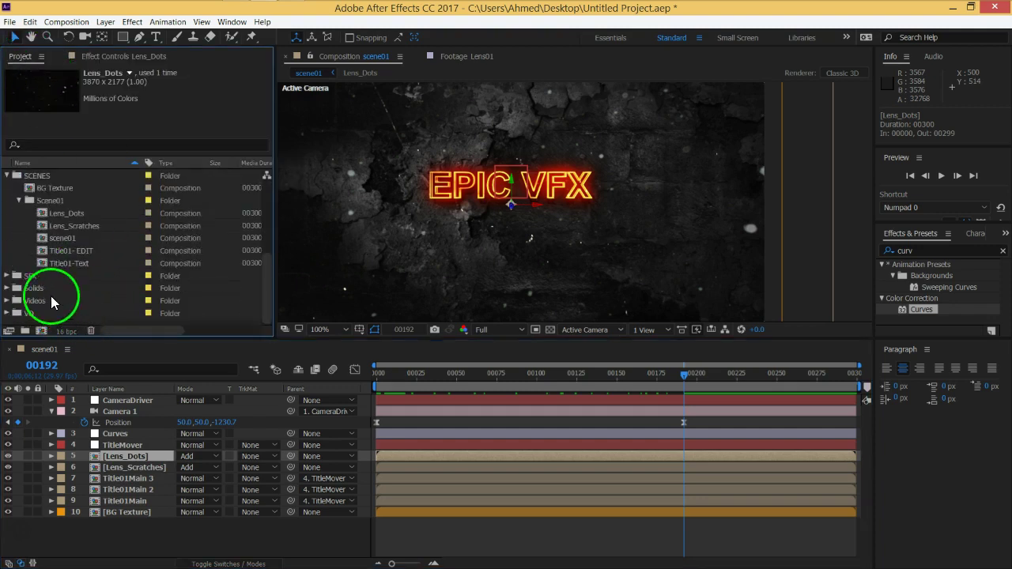
pyautogui.click(56, 215)
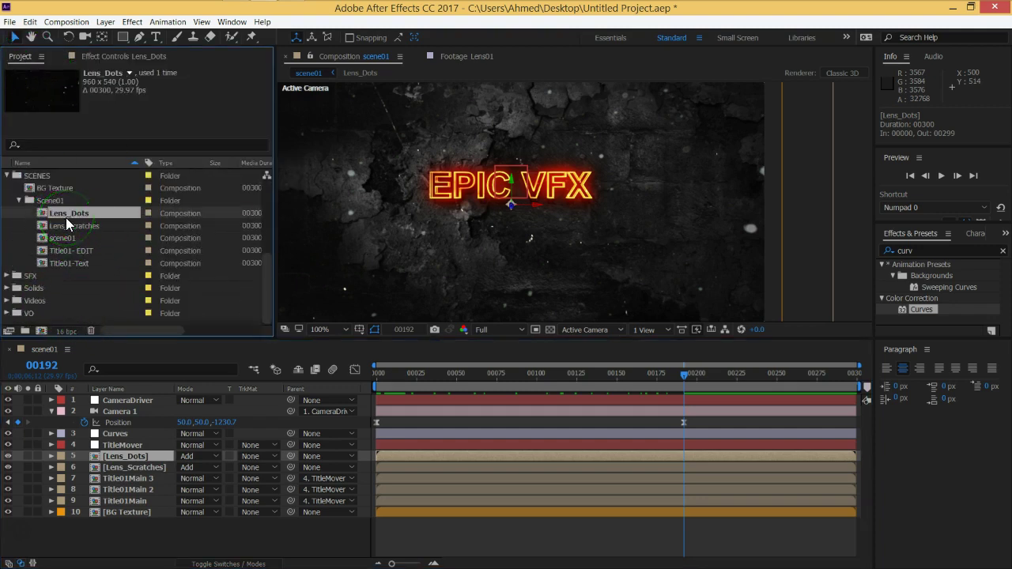
pyautogui.hotkey('ctrl', 'd')
pyautogui.press('Return')
pyautogui.write('Lens_S')
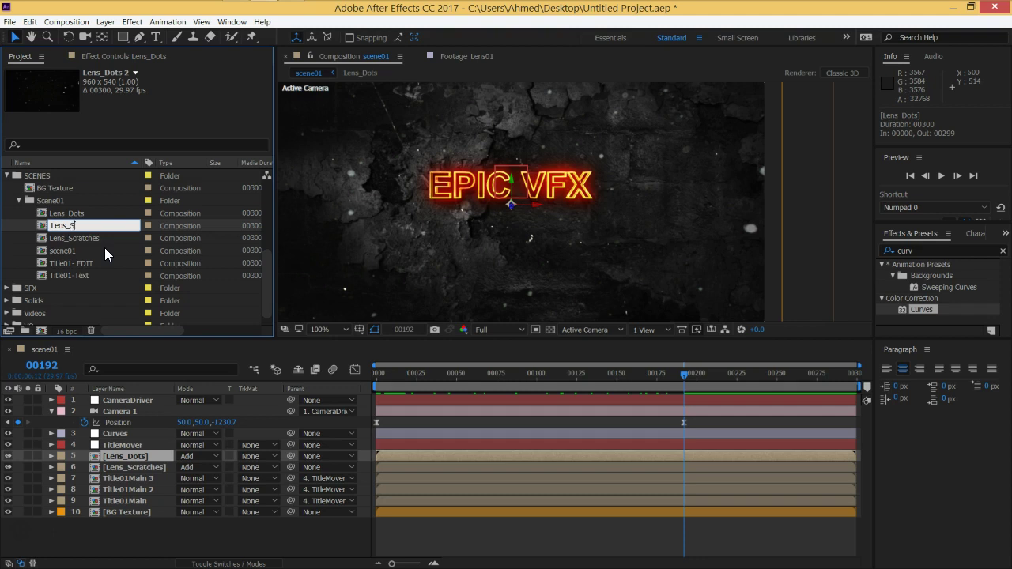
pyautogui.write('mudg')
pyautogui.write('e')
pyautogui.press('Return')
pyautogui.doubleClick(75, 239)
# Step: Replace the Lens_Smudge comp's layer with the Lens_Smudge image at 52% scale, then return to scene01
pyautogui.click(132, 403)
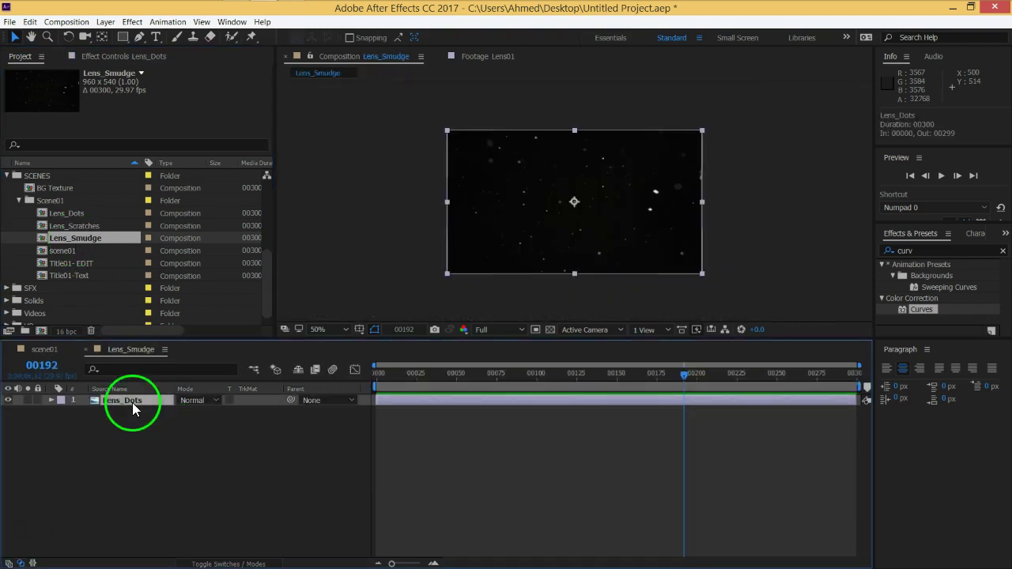
pyautogui.click(103, 57)
pyautogui.click(24, 57)
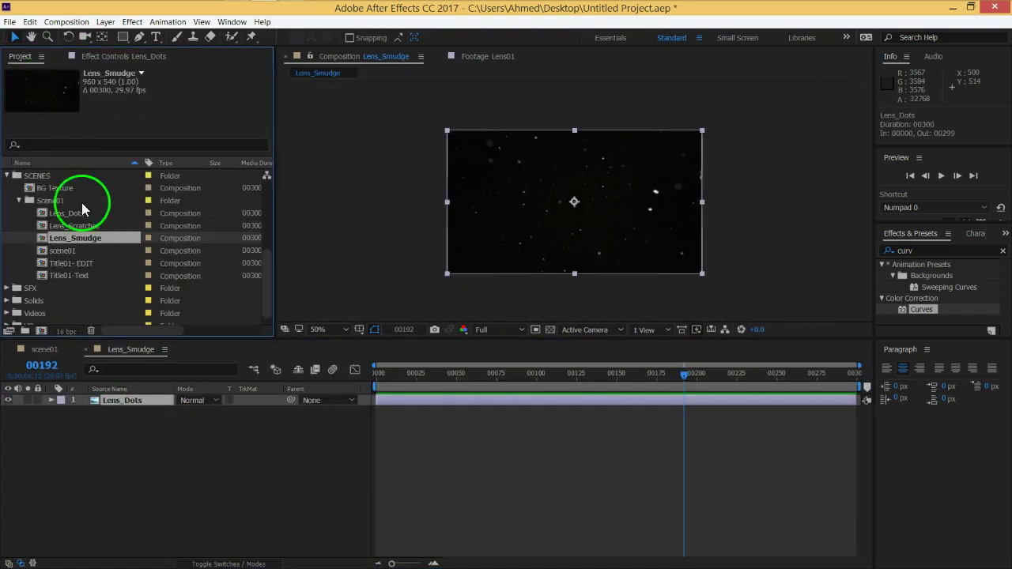
pyautogui.scroll(2, 27, 237)
pyautogui.scroll(1, 40, 246)
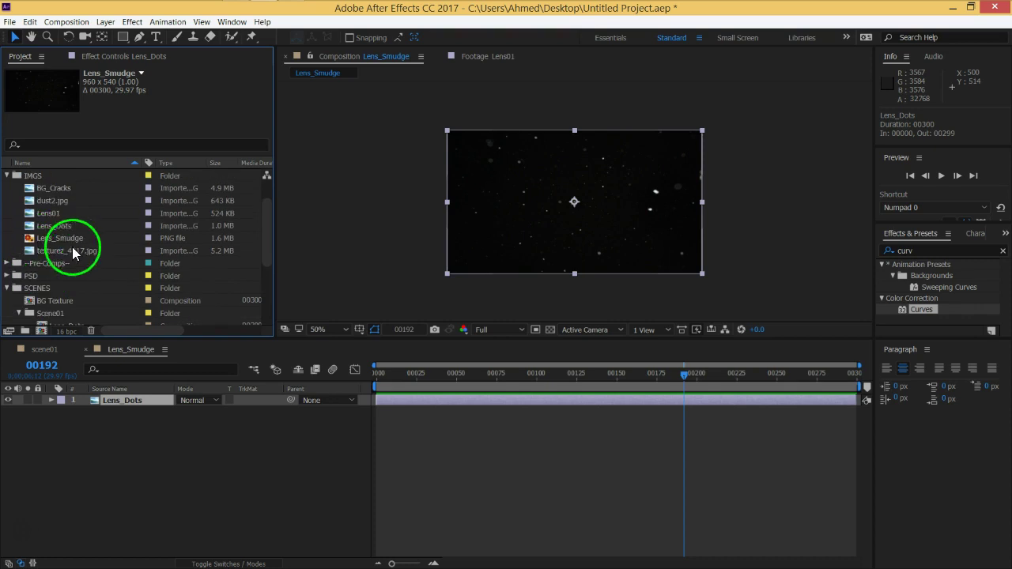
pyautogui.moveTo(70, 245); pyautogui.dragTo(143, 400)
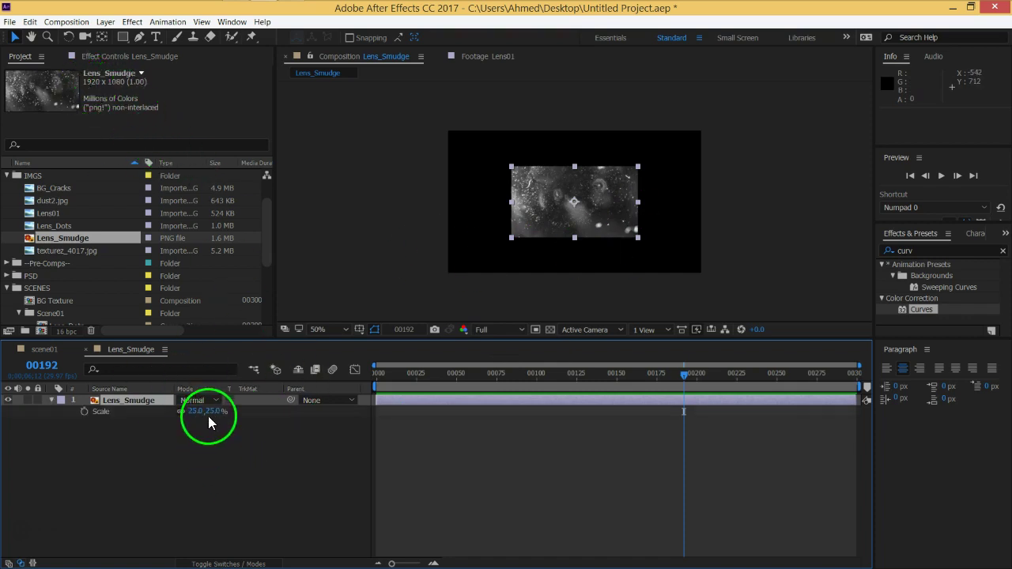
pyautogui.moveTo(211, 412); pyautogui.dragTo(231, 414)
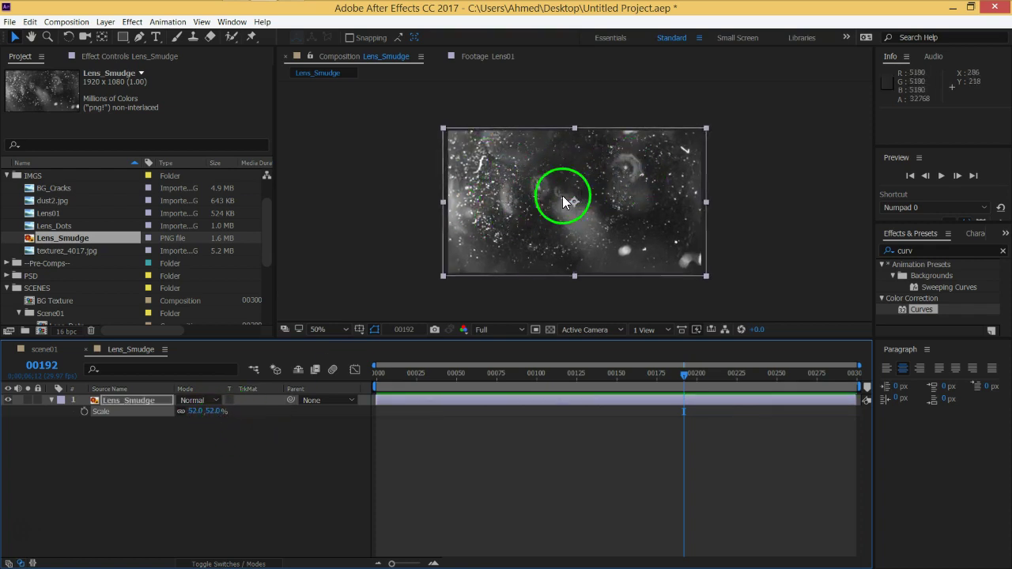
pyautogui.click(86, 348)
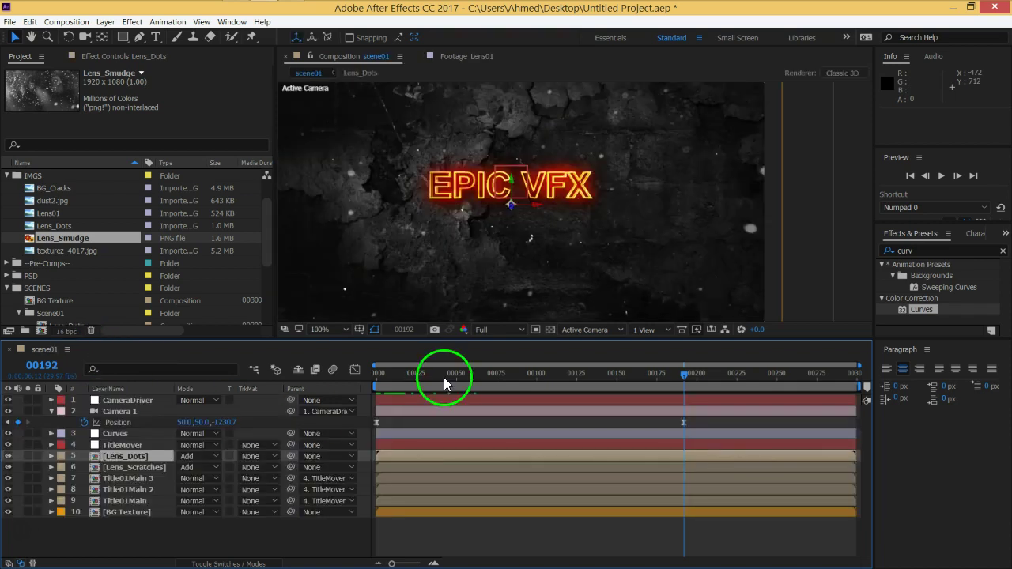
# Step: Duplicate the Lens_Dots layer and replace layer 5's source with the Lens_Smudge composition
pyautogui.click(124, 459)
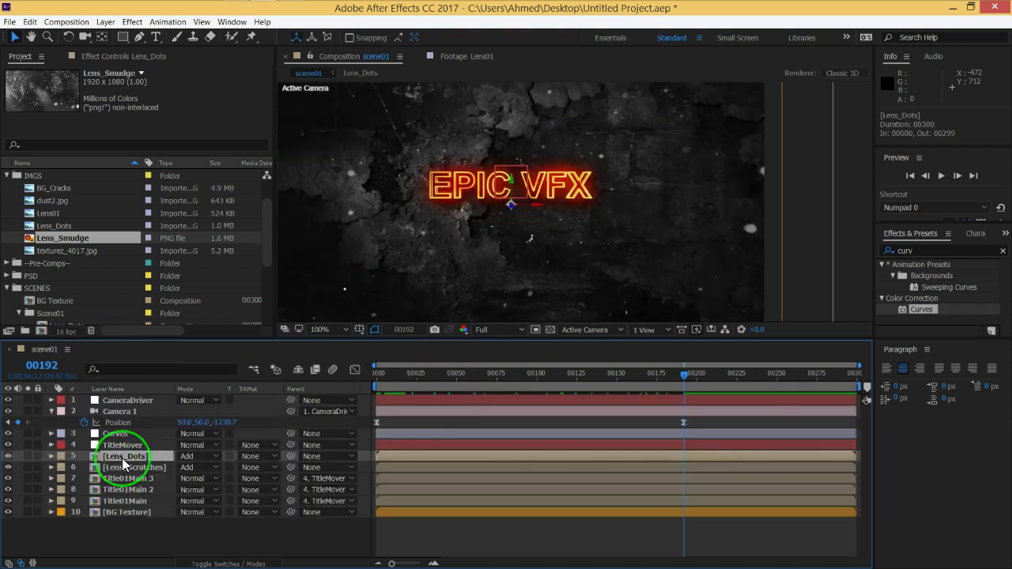
pyautogui.hotkey('ctrl', 'd')
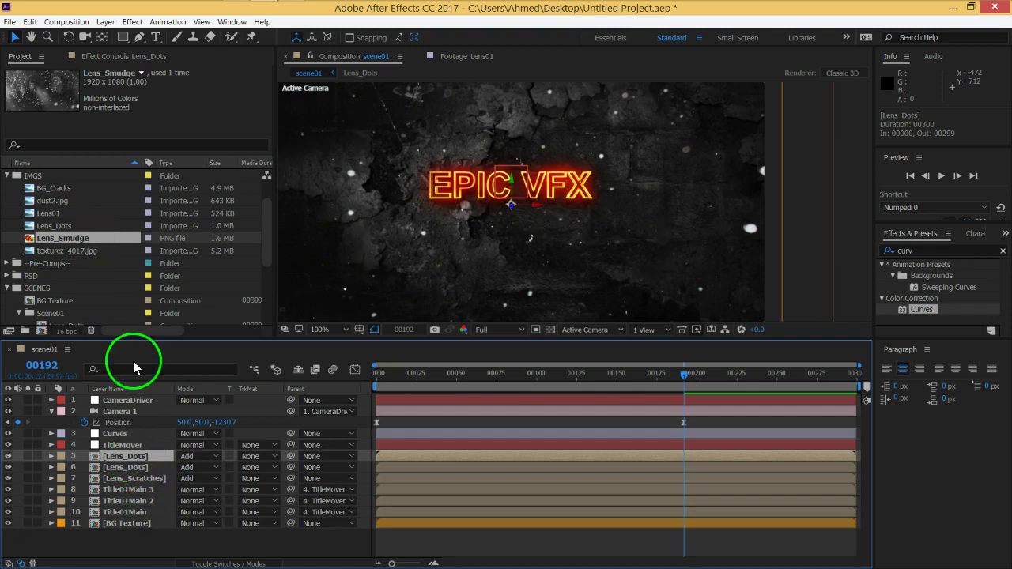
pyautogui.scroll(-1, 96, 264)
pyautogui.scroll(-1, 96, 265)
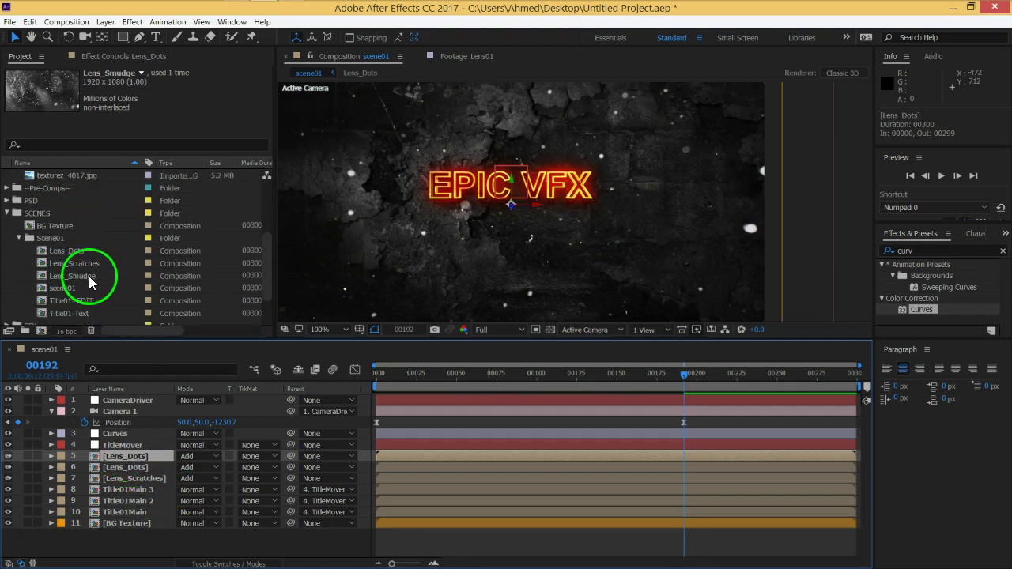
pyautogui.click(87, 276)
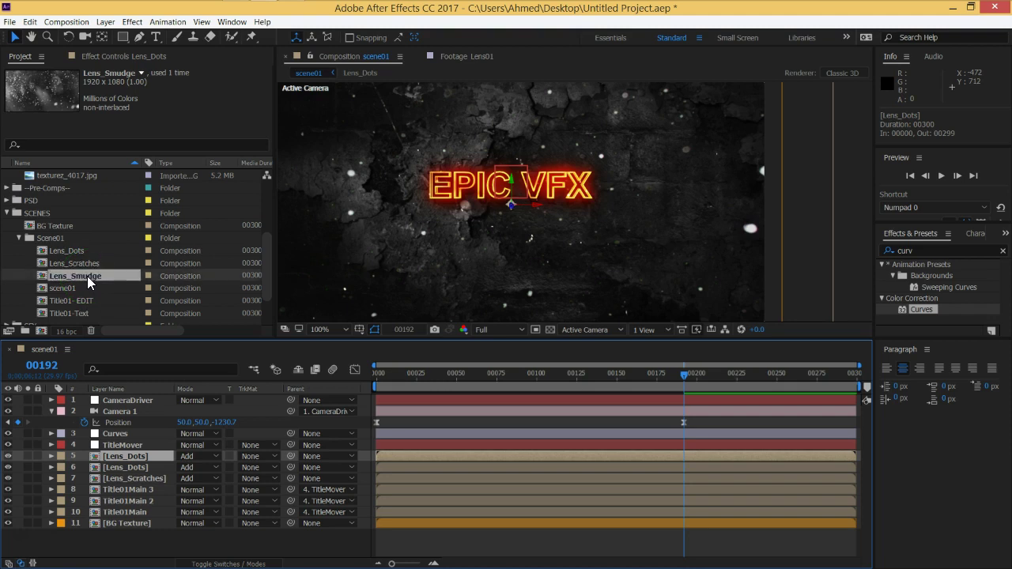
pyautogui.click(135, 456)
pyautogui.hotkey('ctrl', 'alt', '/')
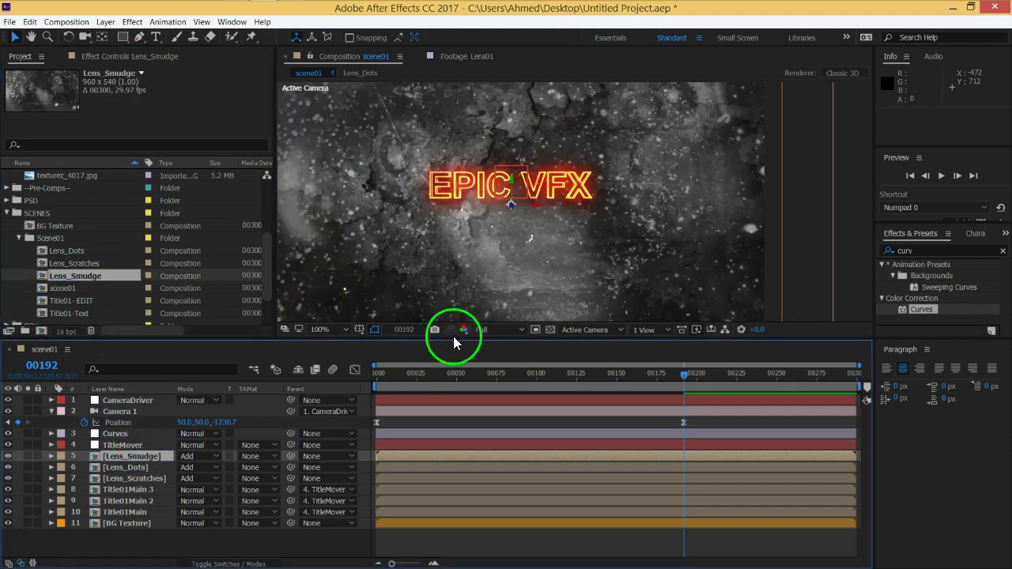
pyautogui.press(',')
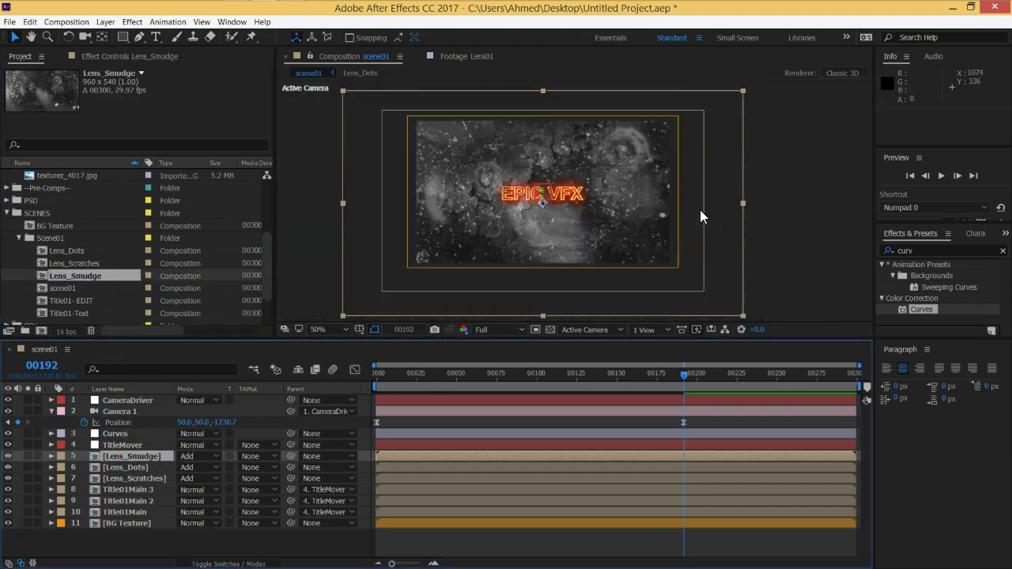
pyautogui.press('.')
# Step: Bow the Lens_Smudge Curves down and pull its top-right endpoint well down to dim the haze
pyautogui.click(118, 56)
pyautogui.moveTo(150, 198); pyautogui.dragTo(208, 213)
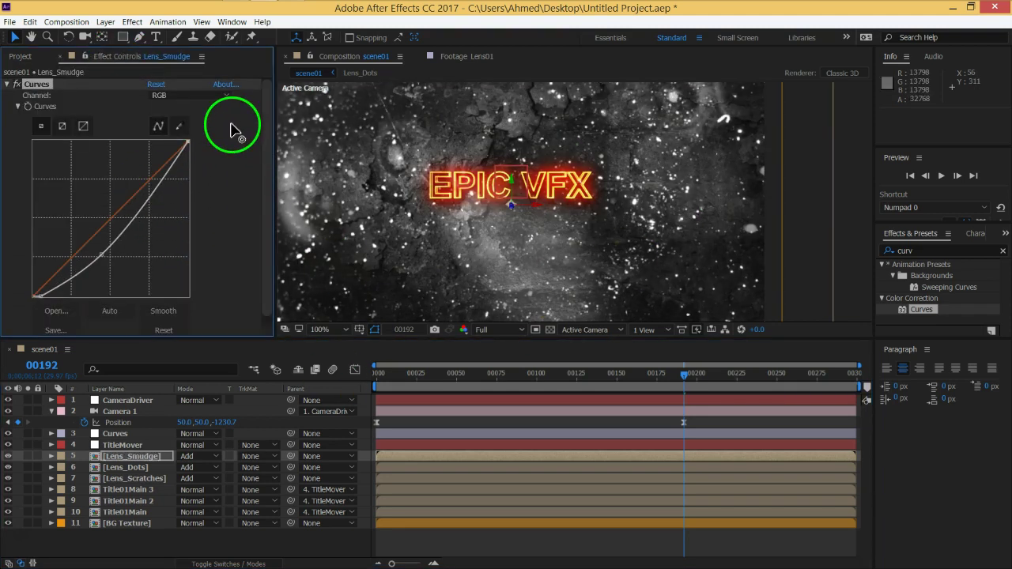
pyautogui.moveTo(101, 254)
pyautogui.mouseDown()
pyautogui.moveTo(95, 234)
pyautogui.moveTo(23, 285)
pyautogui.moveTo(23, 248)
pyautogui.mouseUp()
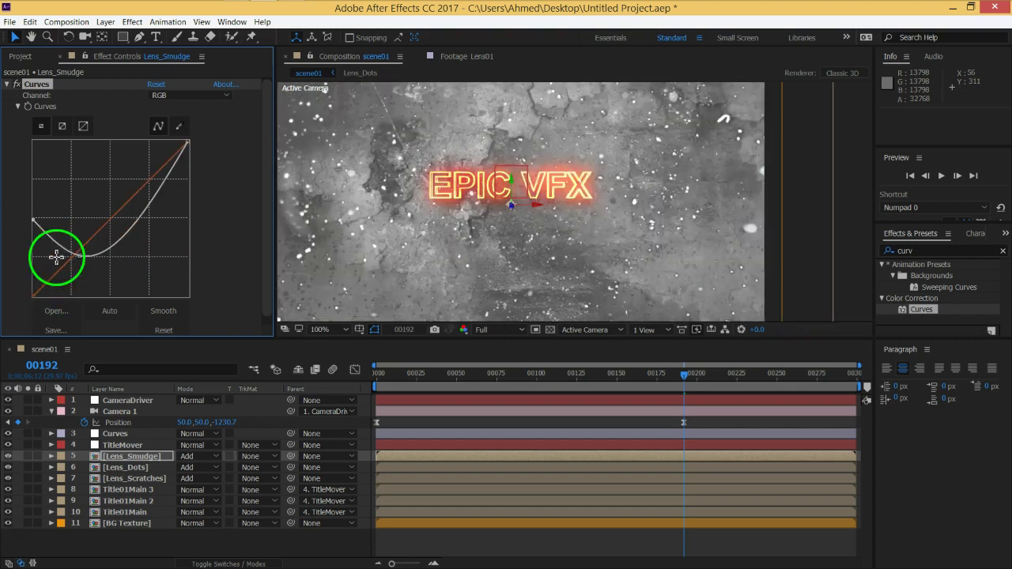
pyautogui.moveTo(106, 237)
pyautogui.mouseDown()
pyautogui.moveTo(99, 271)
pyautogui.moveTo(88, 271)
pyautogui.mouseUp()
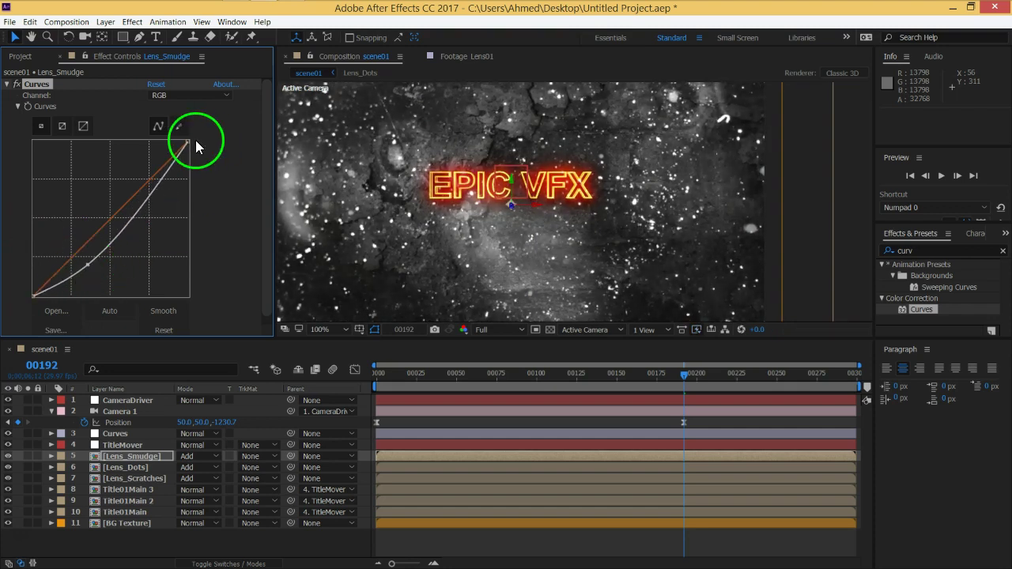
pyautogui.moveTo(187, 141)
pyautogui.mouseDown()
pyautogui.moveTo(210, 165)
pyautogui.moveTo(211, 198)
pyautogui.mouseUp()
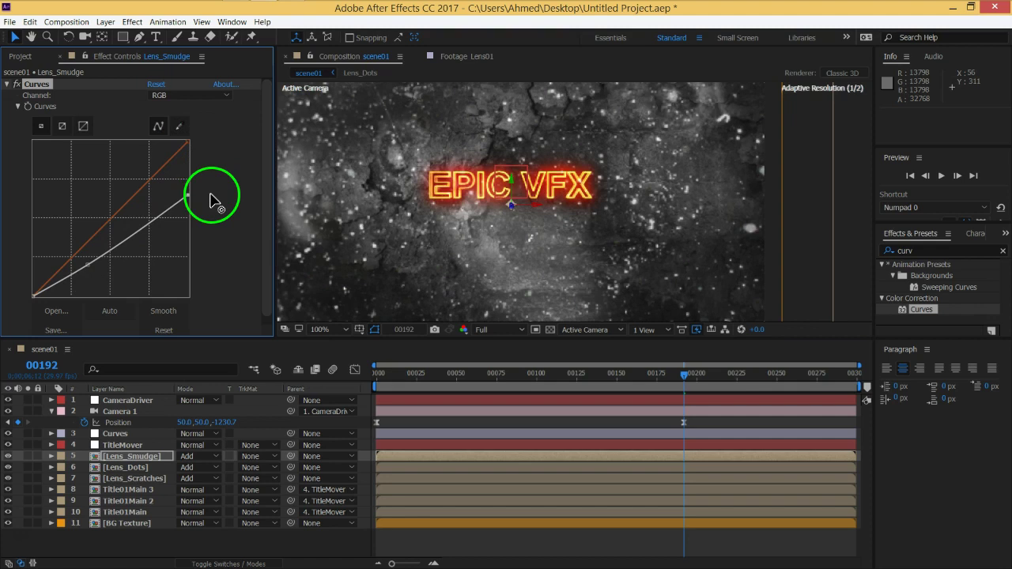
pyautogui.moveTo(90, 264); pyautogui.dragTo(81, 267)
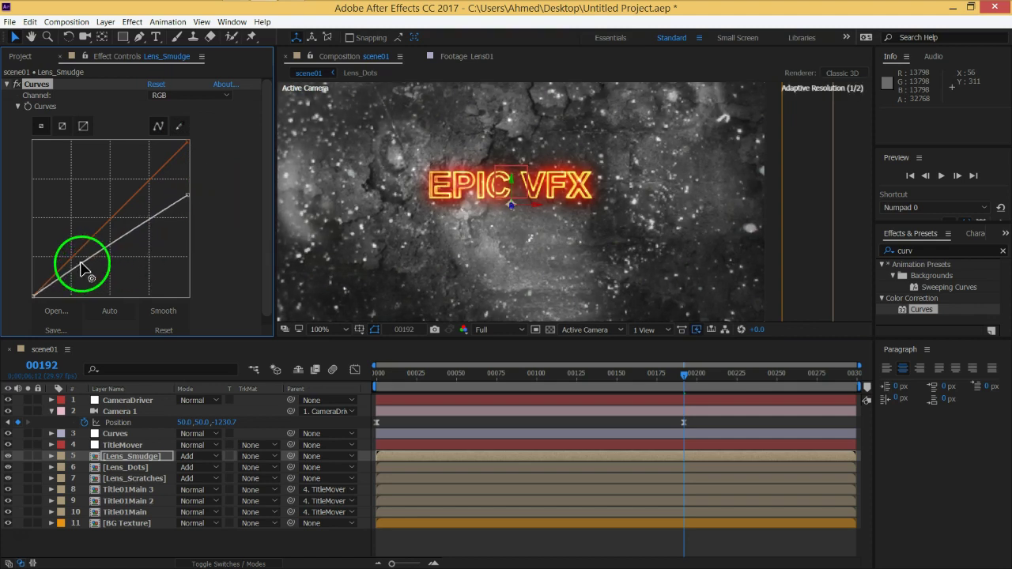
pyautogui.moveTo(187, 197); pyautogui.dragTo(215, 237)
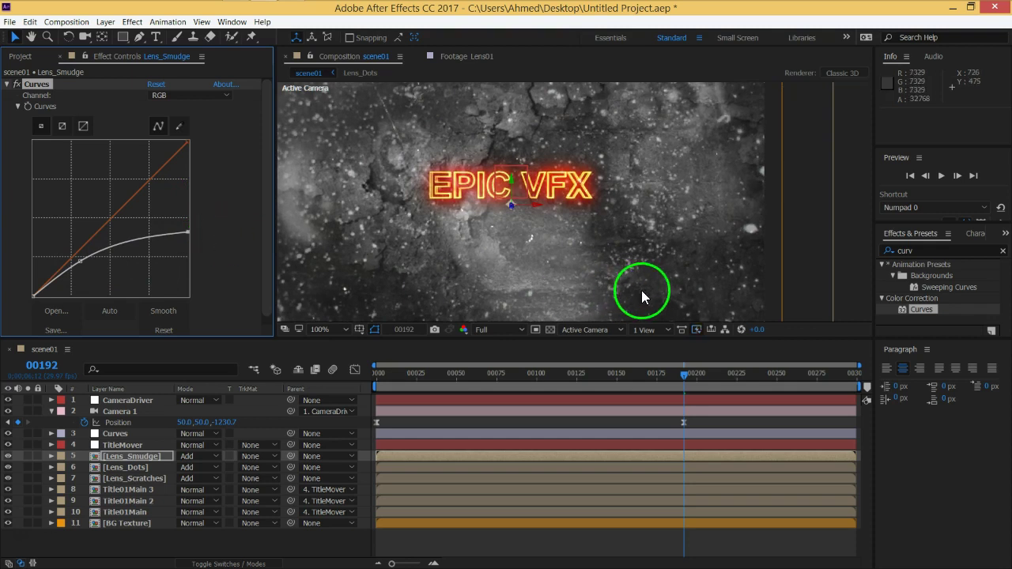
pyautogui.scroll(-2, 631, 271)
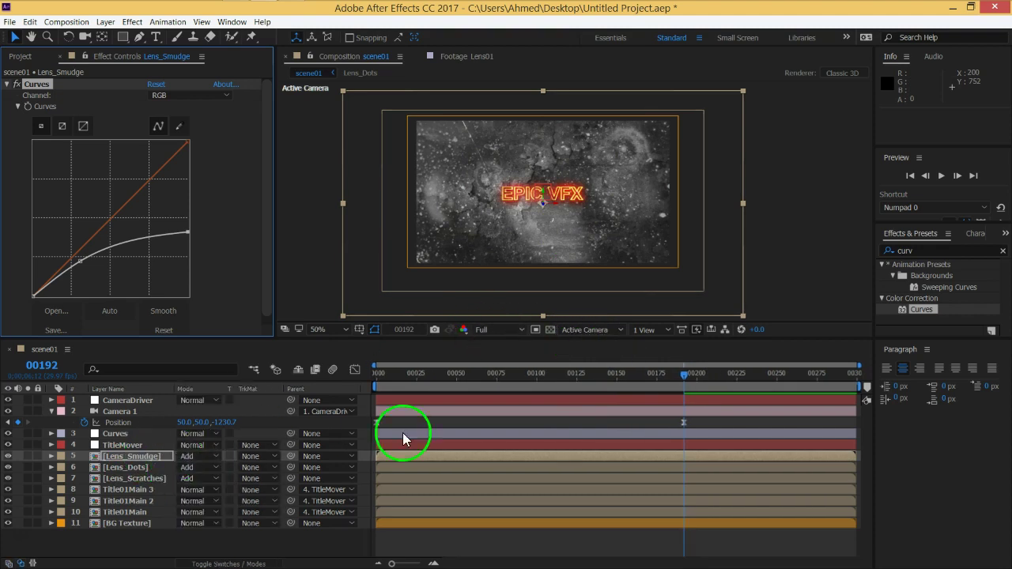
# Step: From the Top view, push Lens_Smudge to Z 138, then return to the Active Camera view
pyautogui.click(580, 330)
pyautogui.click(589, 402)
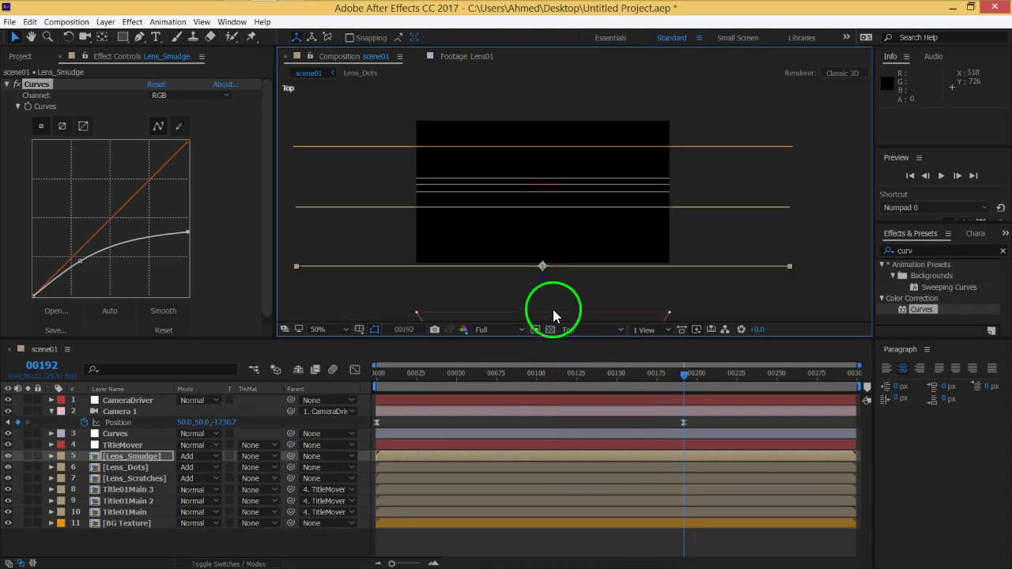
pyautogui.scroll(-2, 543, 292)
pyautogui.moveTo(552, 260); pyautogui.dragTo(544, 203)
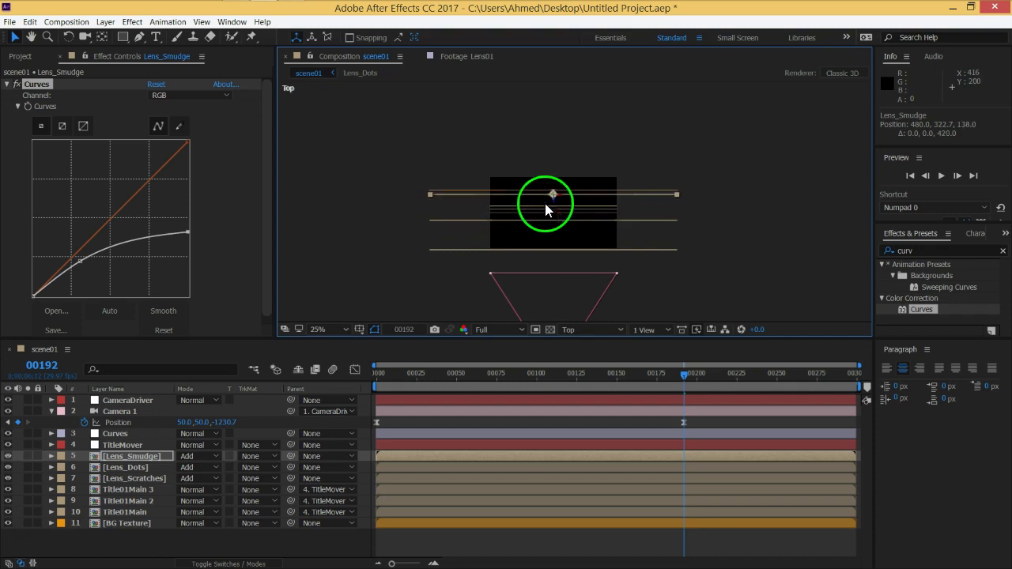
pyautogui.click(578, 330)
pyautogui.click(583, 276)
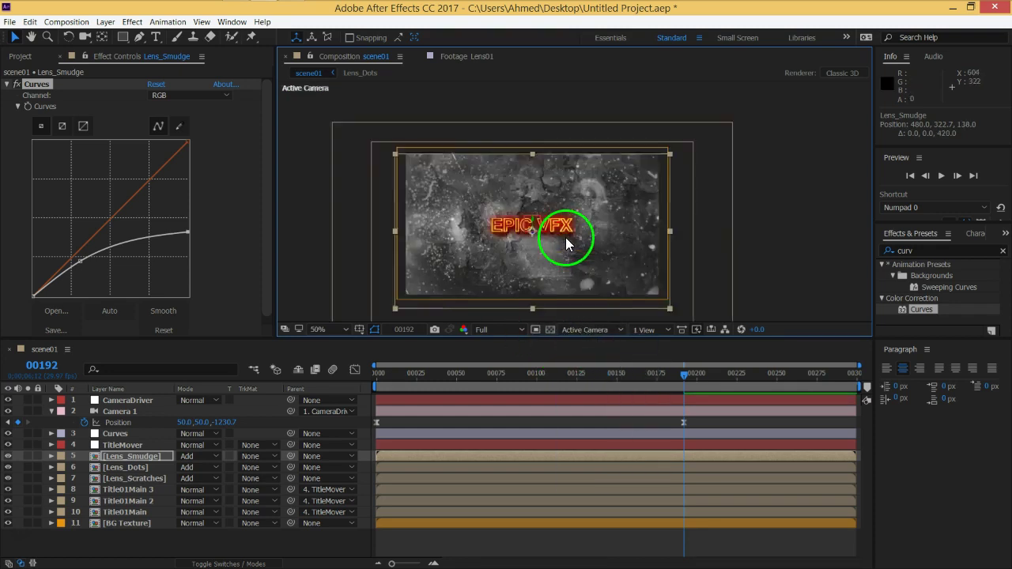
pyautogui.moveTo(566, 243); pyautogui.dragTo(585, 227)
pyautogui.scroll(2, 589, 235)
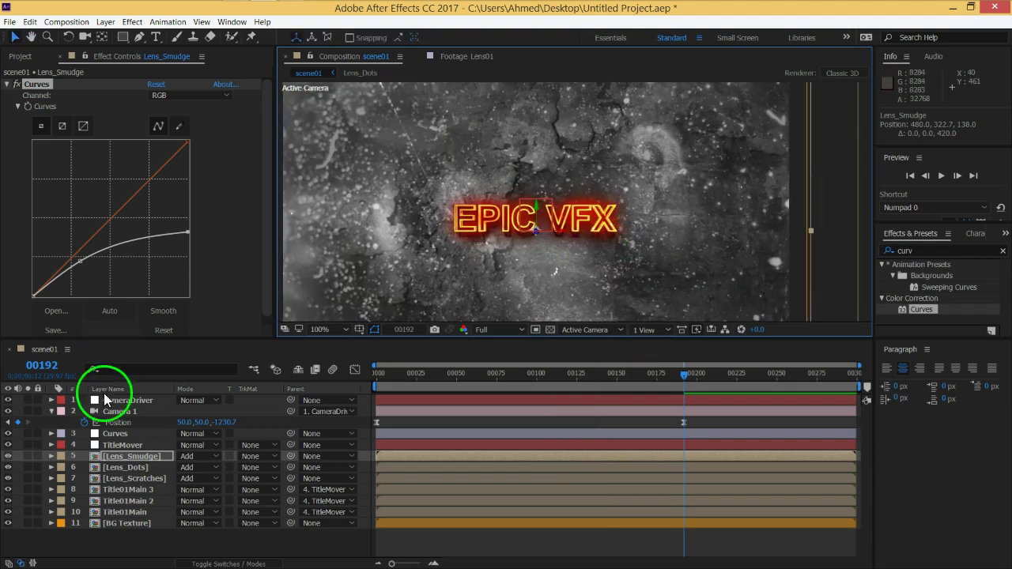
# Step: Solo Lens_Smudge together with BG Texture and reselect Lens_Smudge
pyautogui.click(28, 456)
pyautogui.scroll(-2, 461, 185)
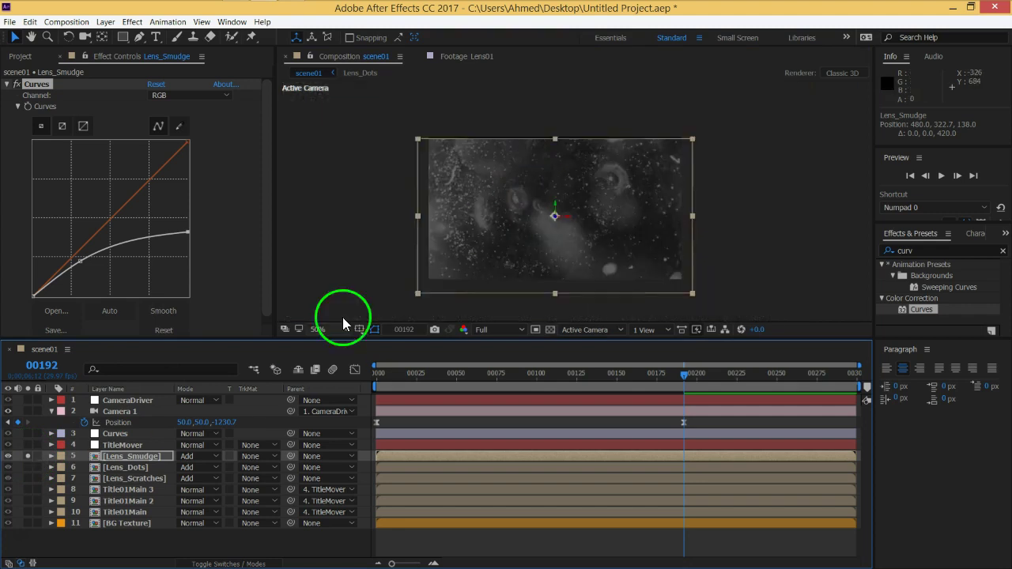
pyautogui.click(9, 540)
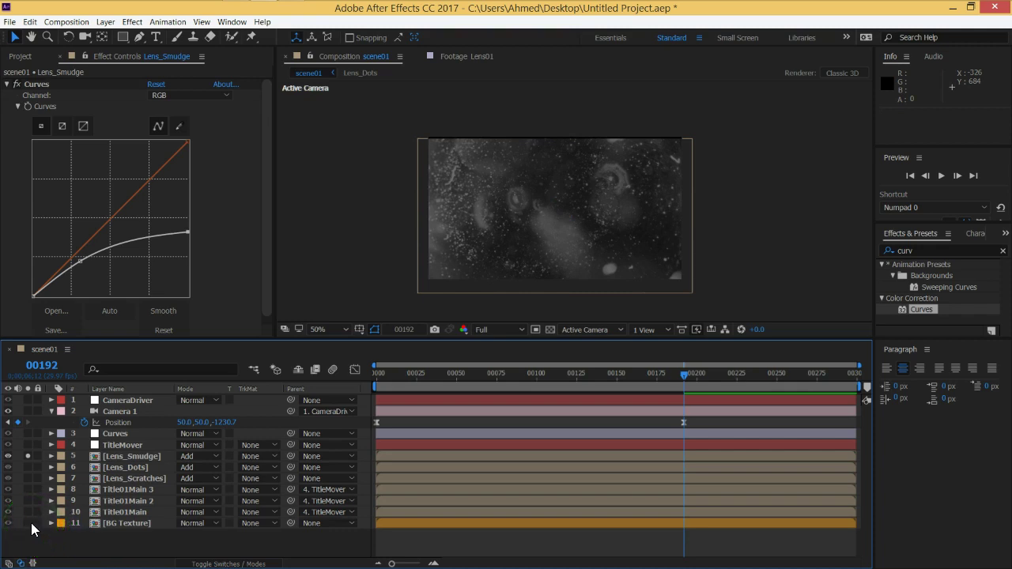
pyautogui.click(29, 523)
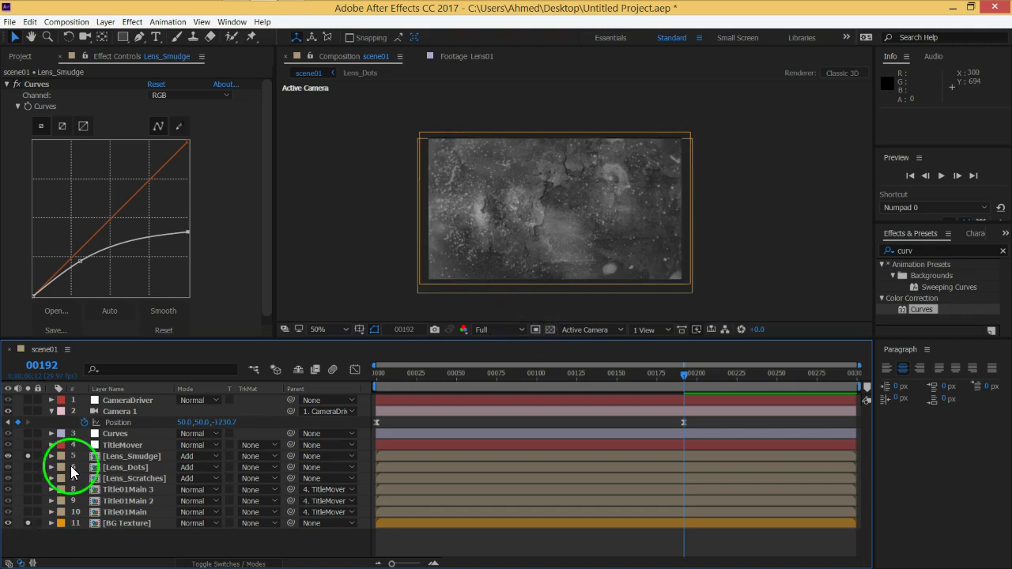
pyautogui.click(124, 445)
pyautogui.click(127, 456)
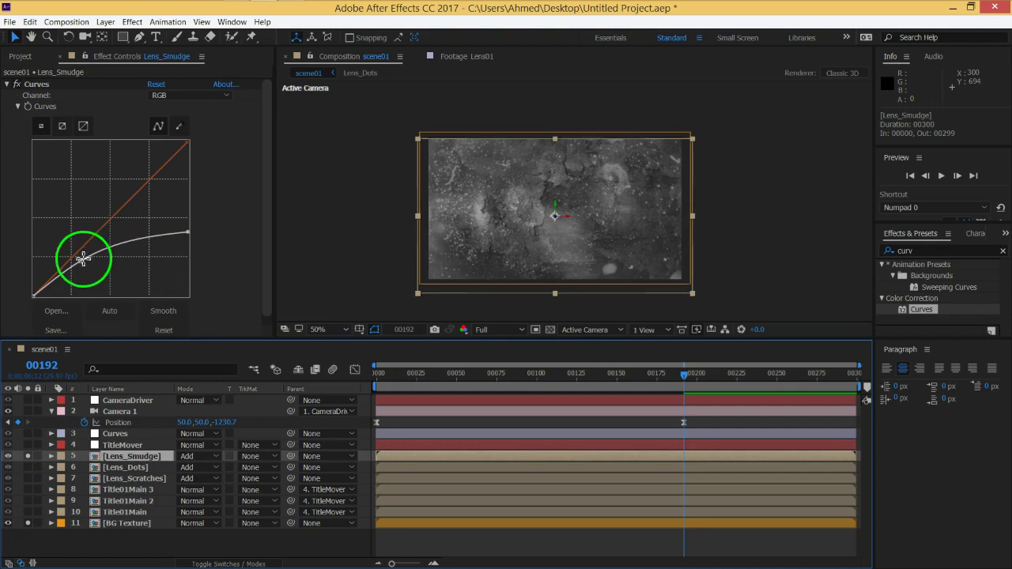
# Step: Reshape Lens_Smudge's Curves into a darker S-curve with crushed shadows
pyautogui.moveTo(80, 261)
pyautogui.mouseDown()
pyautogui.moveTo(95, 288)
pyautogui.moveTo(87, 298)
pyautogui.moveTo(100, 264)
pyautogui.mouseUp()
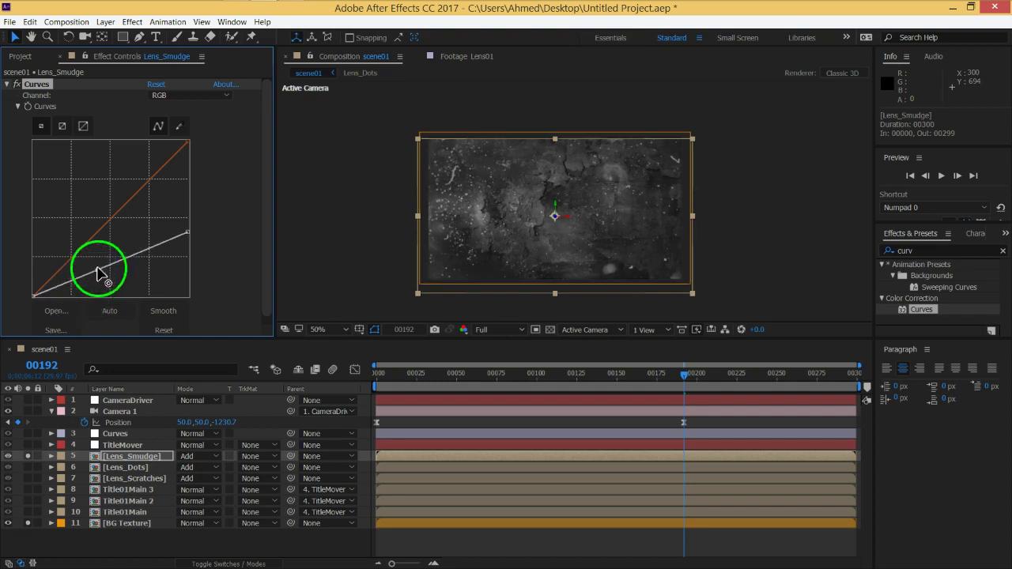
pyautogui.moveTo(45, 294)
pyautogui.mouseDown()
pyautogui.moveTo(58, 316)
pyautogui.moveTo(18, 312)
pyautogui.moveTo(14, 324)
pyautogui.mouseUp()
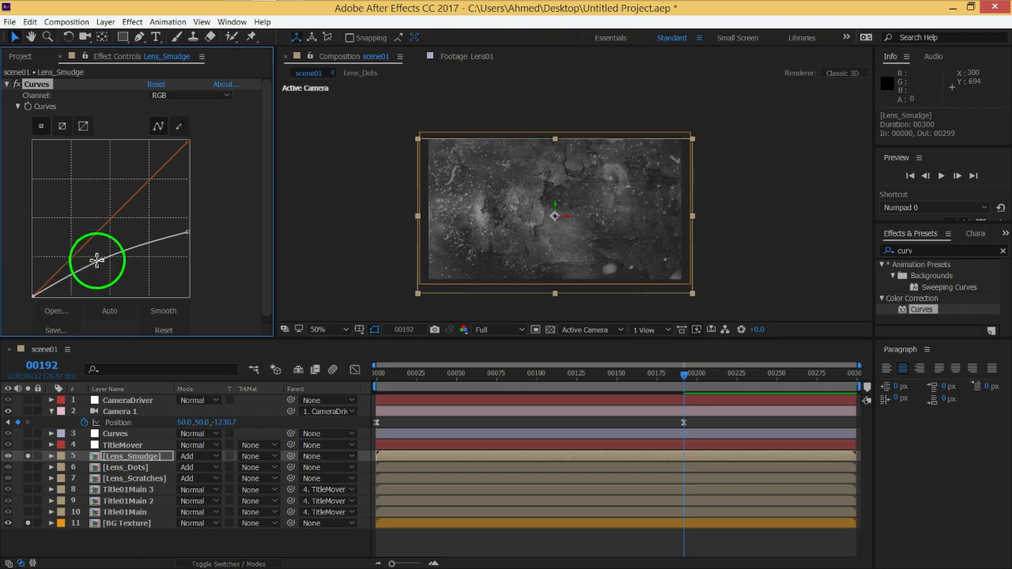
pyautogui.moveTo(104, 260); pyautogui.dragTo(127, 255)
pyautogui.click(186, 250)
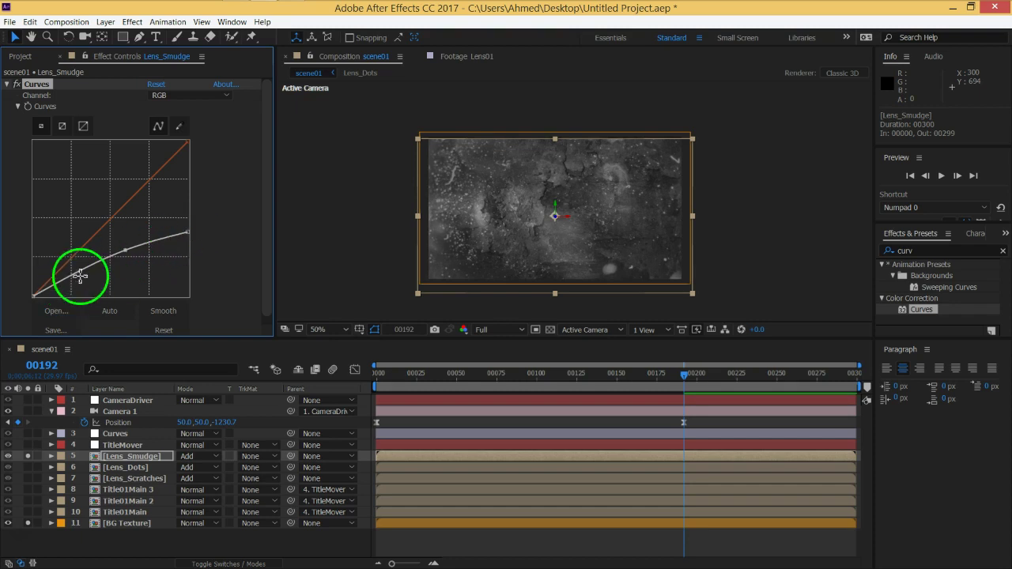
pyautogui.moveTo(82, 272)
pyautogui.mouseDown()
pyautogui.moveTo(85, 293)
pyautogui.moveTo(83, 283)
pyautogui.mouseUp()
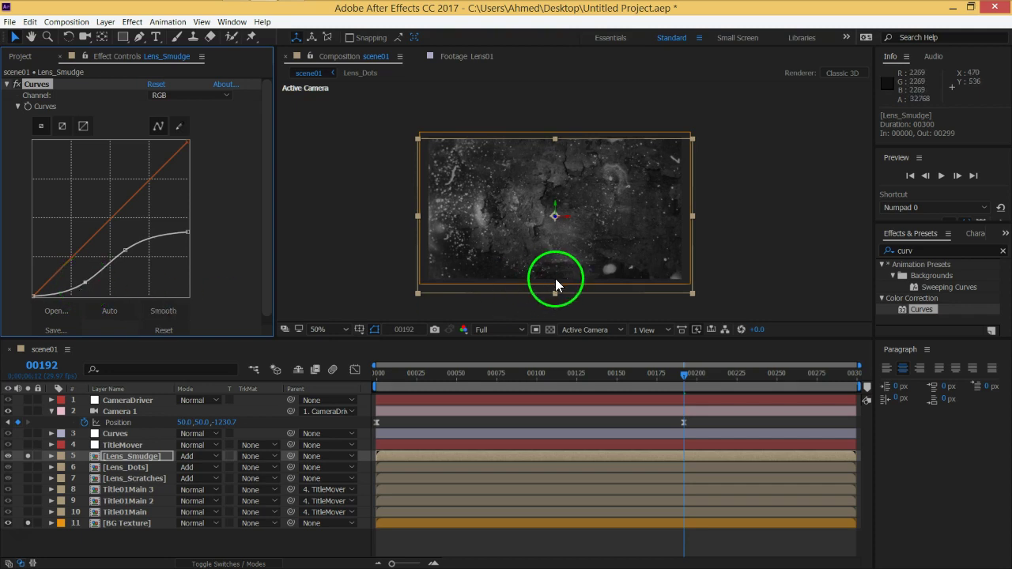
# Step: Lower Lens_Smudge's opacity to 35% and unsolo both layers
pyautogui.press('.')
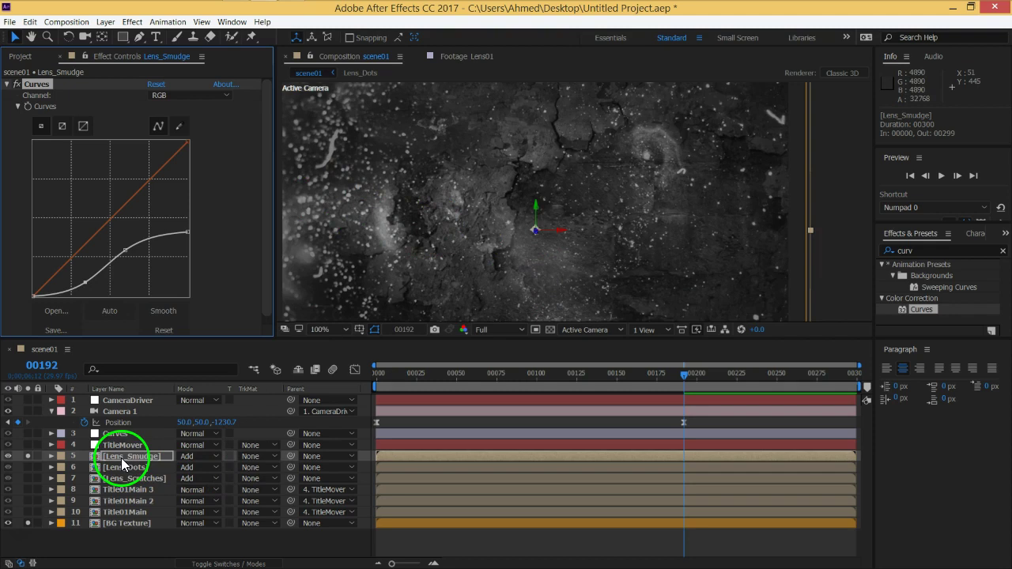
pyautogui.press('t')
pyautogui.moveTo(183, 467); pyautogui.dragTo(142, 472)
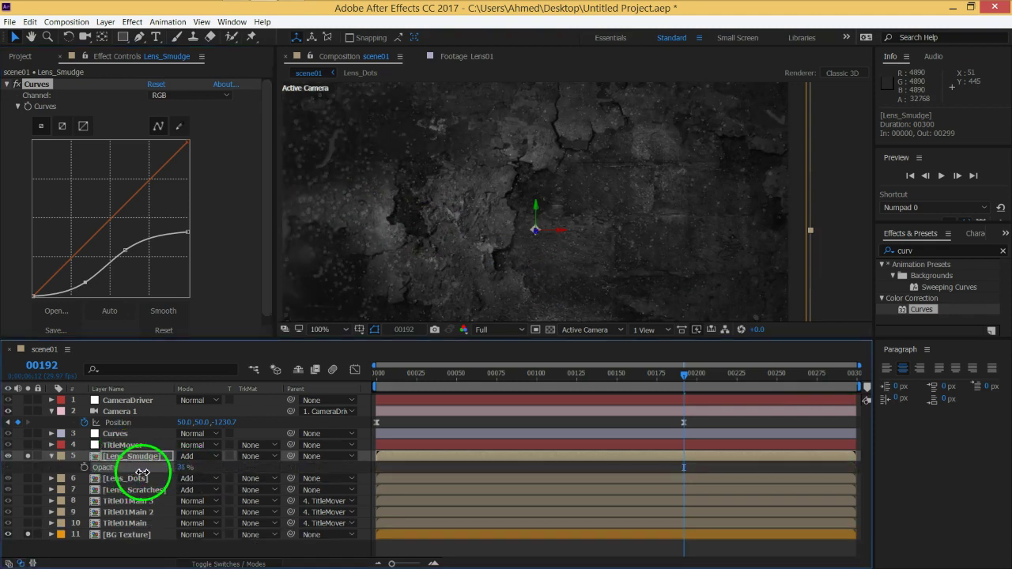
pyautogui.click(49, 457)
pyautogui.click(28, 457)
pyautogui.click(27, 523)
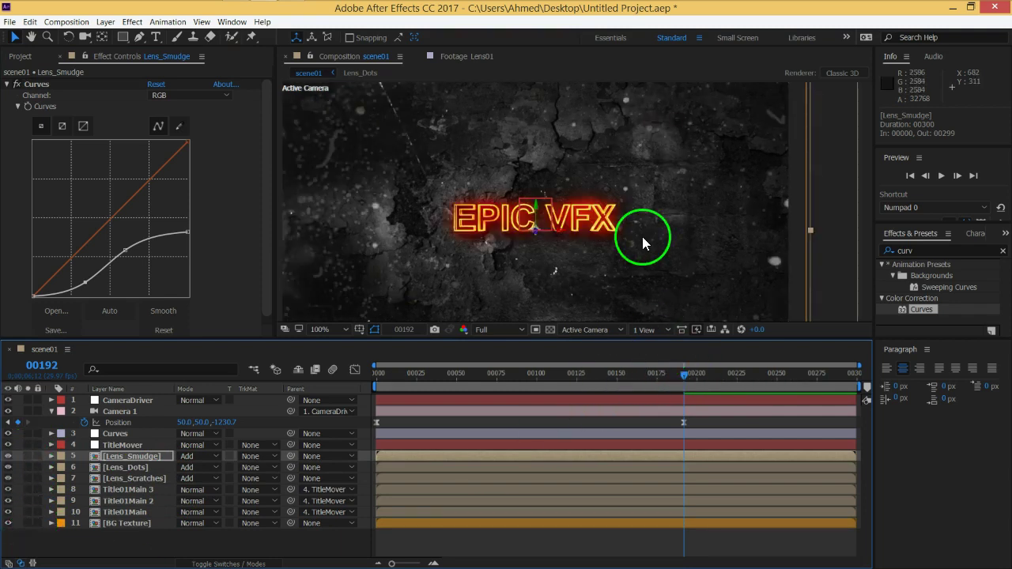
# Step: Move Lens_Smudge forward to Z 85.4 while scrubbing the title's opening frames
pyautogui.moveTo(688, 379); pyautogui.dragTo(376, 373)
pyautogui.scroll(-2, 511, 206)
pyautogui.moveTo(512, 206); pyautogui.dragTo(517, 203)
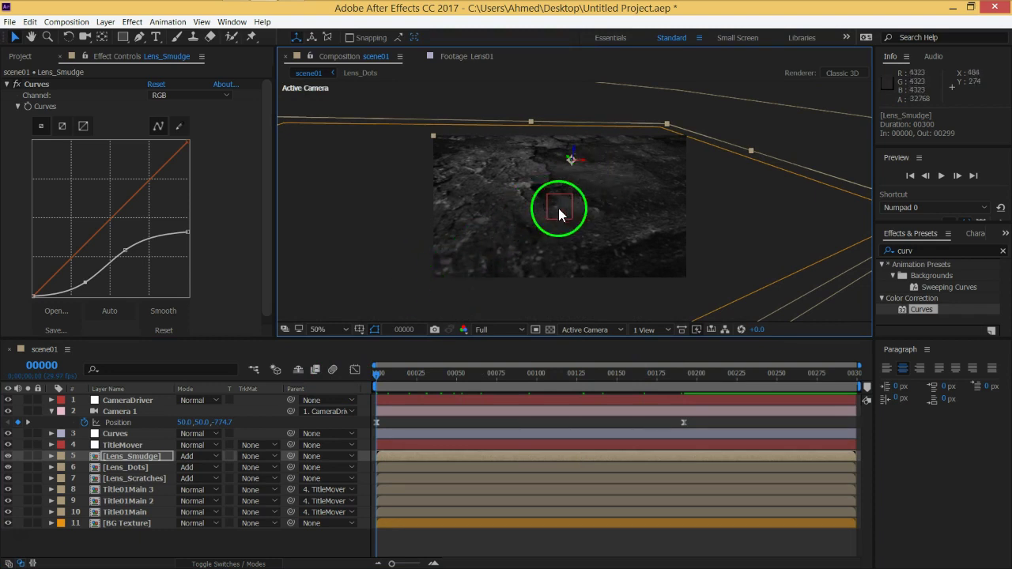
pyautogui.moveTo(566, 158); pyautogui.dragTo(577, 140)
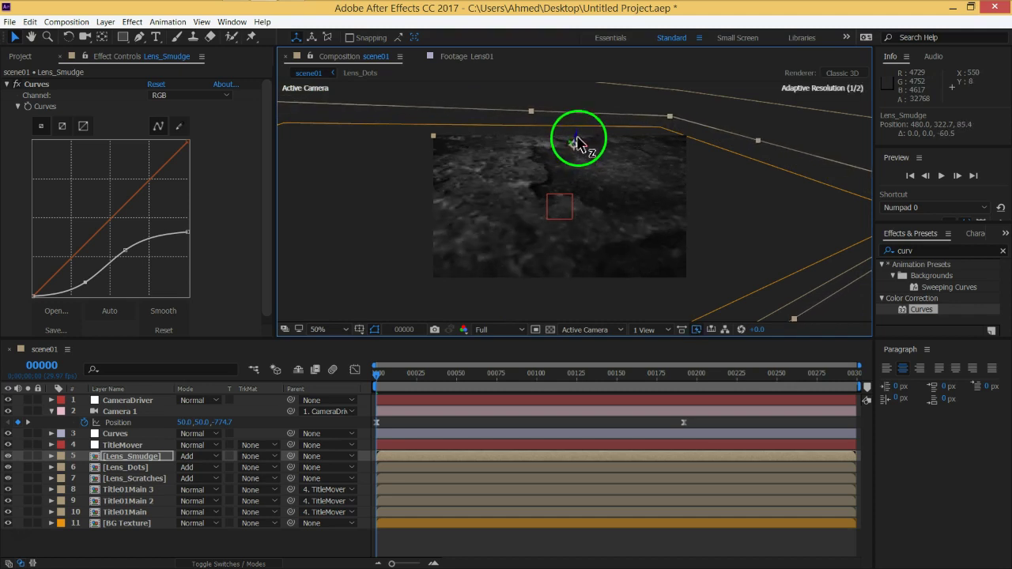
pyautogui.moveTo(381, 377)
pyautogui.mouseDown()
pyautogui.moveTo(419, 375)
pyautogui.moveTo(399, 378)
pyautogui.mouseUp()
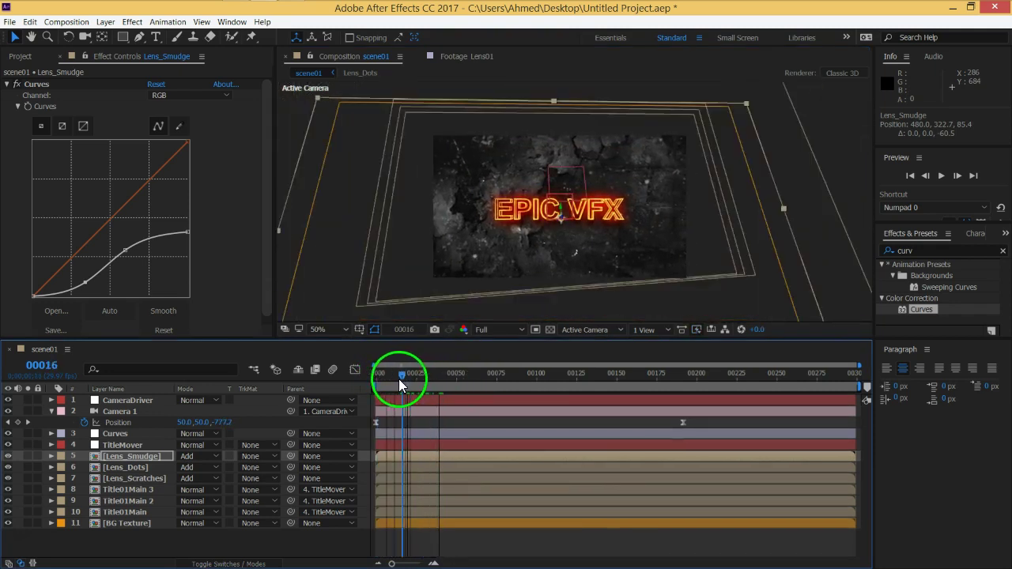
pyautogui.moveTo(398, 379); pyautogui.dragTo(316, 388)
# Step: Preview then stop playback, switch the 3D view to Top, and scrub to frame 12
pyautogui.press('space')
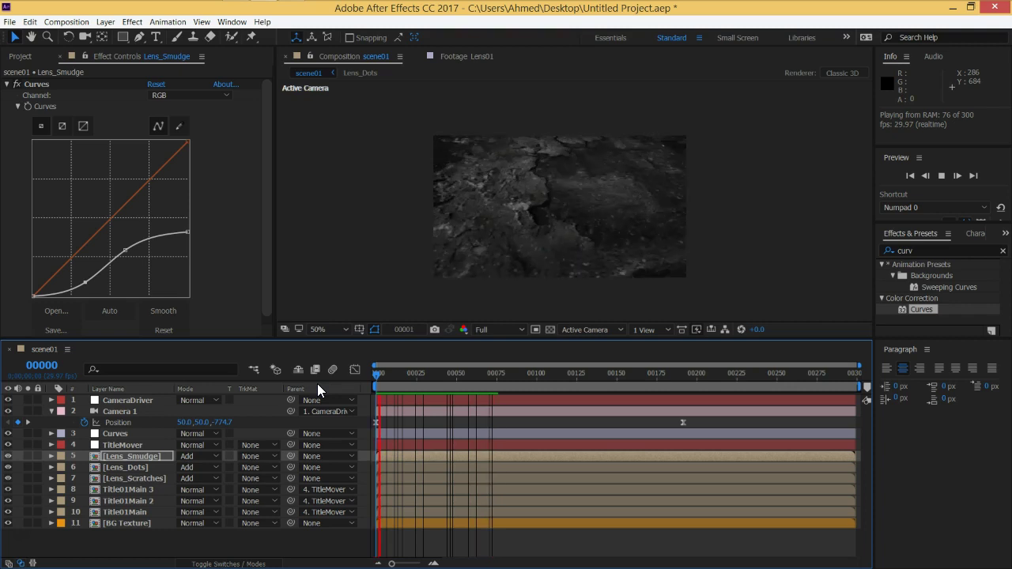
pyautogui.press('space')
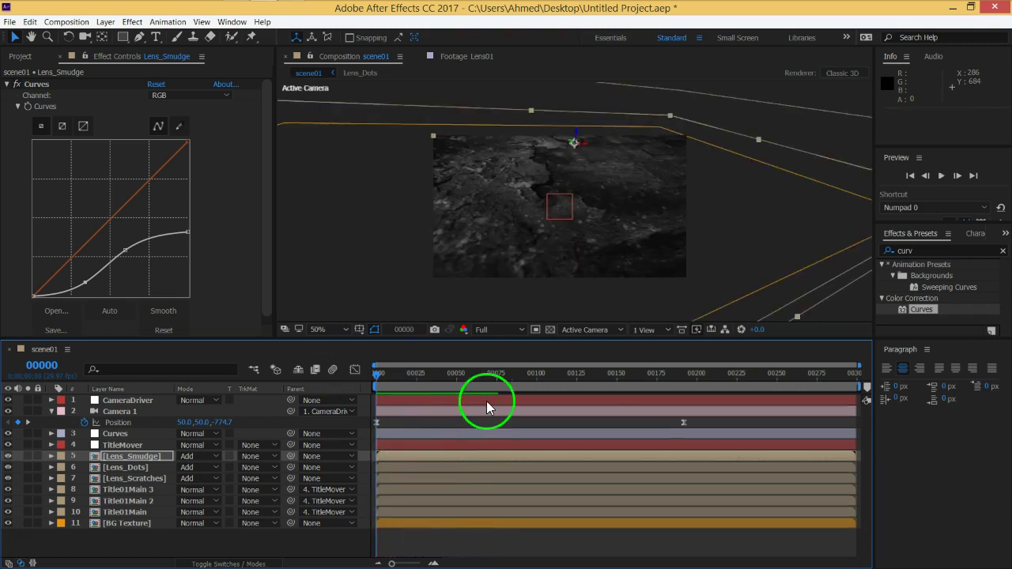
pyautogui.click(561, 331)
pyautogui.click(591, 398)
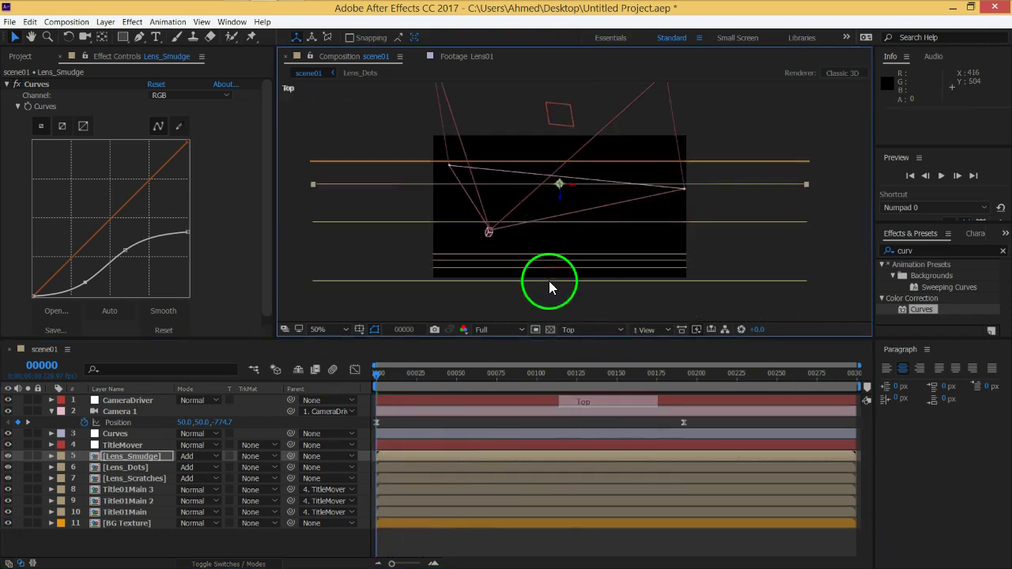
pyautogui.moveTo(376, 375); pyautogui.dragTo(407, 380)
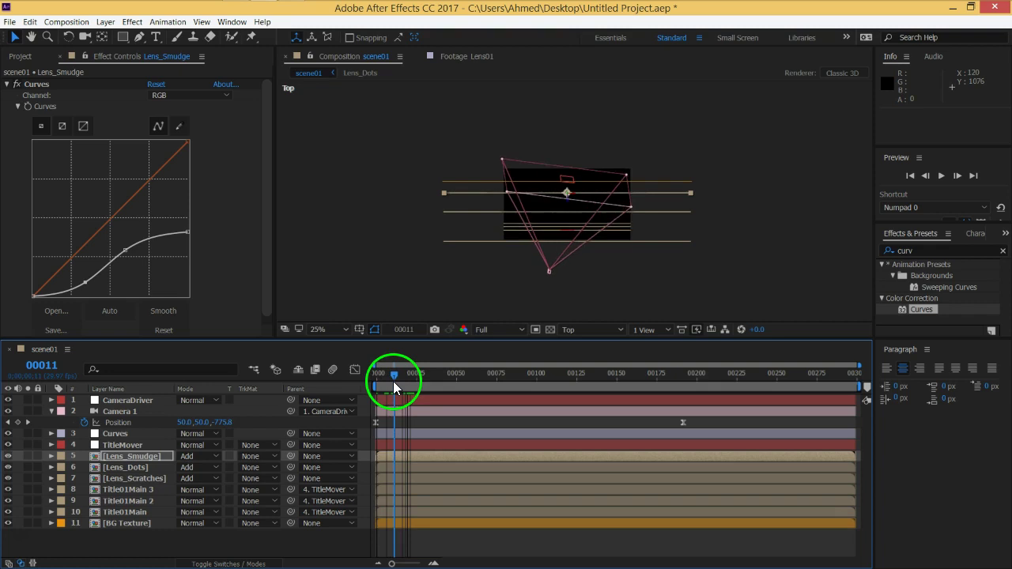
pyautogui.moveTo(407, 380); pyautogui.dragTo(395, 381)
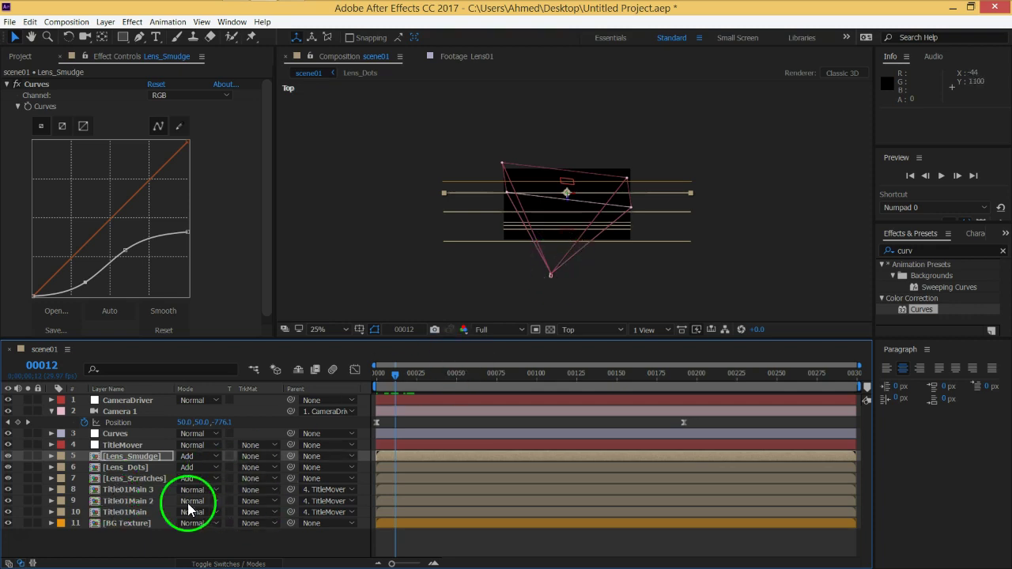
# Step: Duplicate Lens_Dots and push the copy closer to the camera in Top view
pyautogui.click(134, 478)
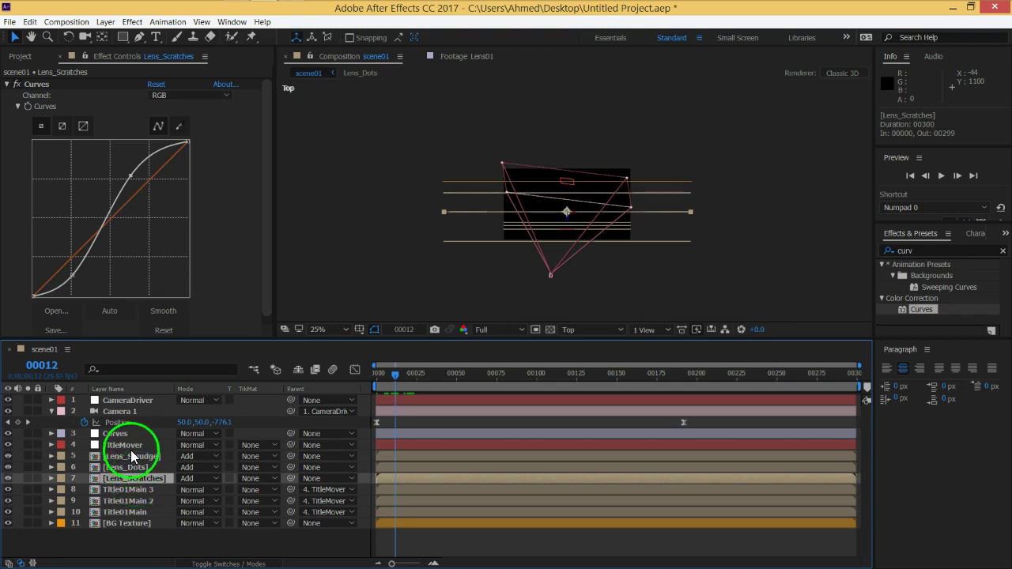
pyautogui.click(132, 457)
pyautogui.click(475, 242)
pyautogui.click(144, 470)
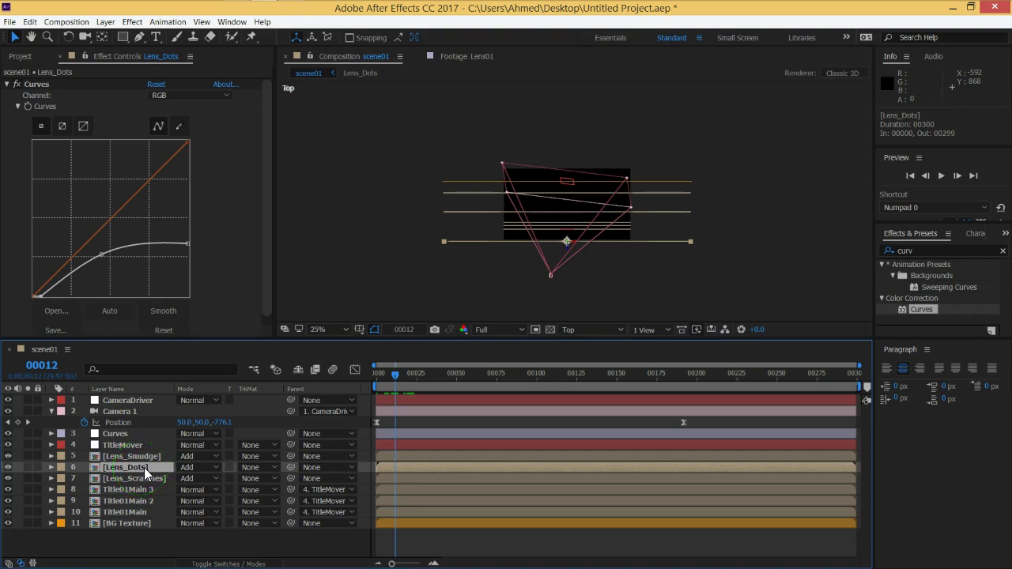
pyautogui.hotkey('ctrl', 'd')
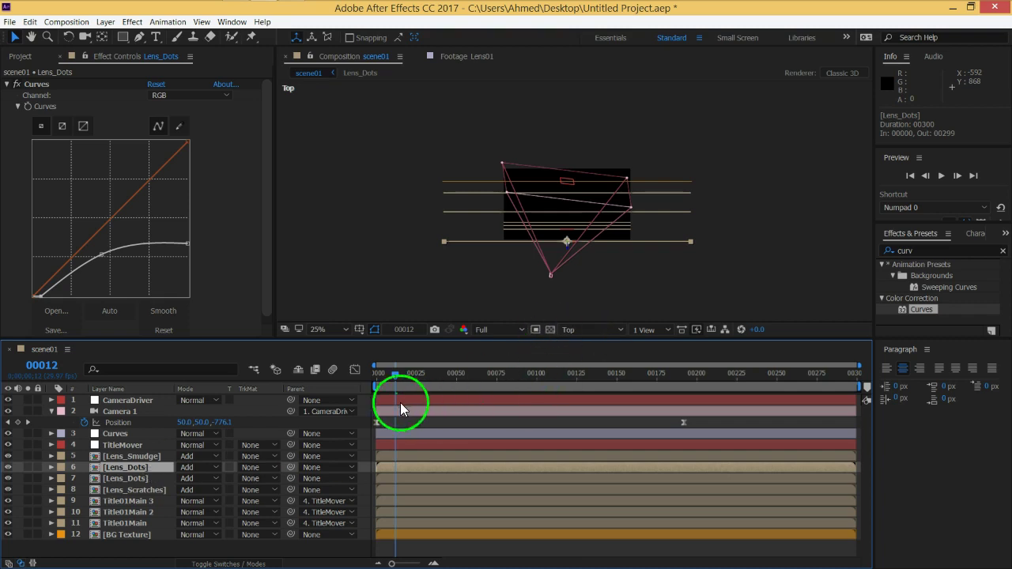
pyautogui.moveTo(566, 243); pyautogui.dragTo(566, 273)
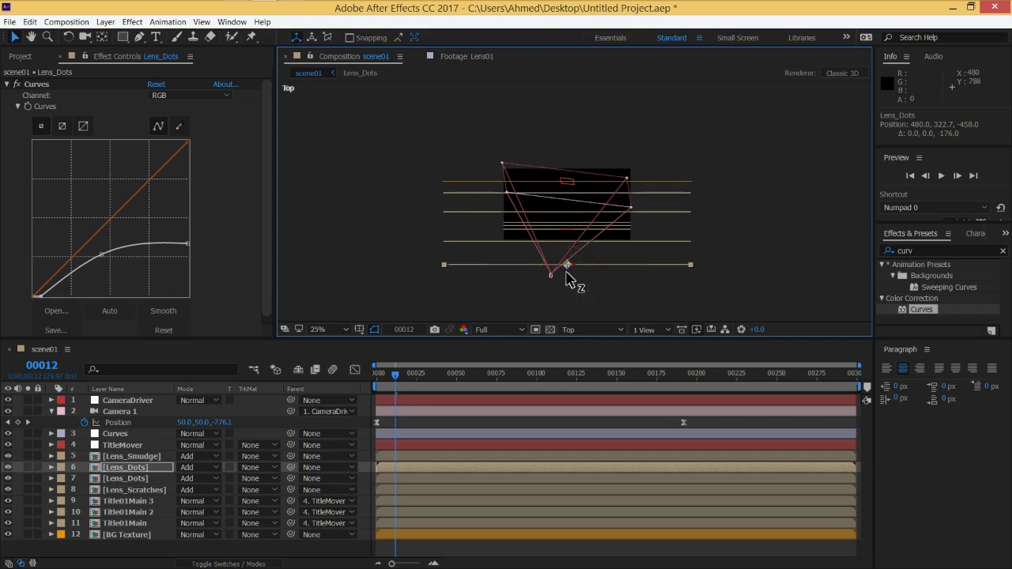
# Step: Scale the Lens_Dots copy up to 212%
pyautogui.press('s')
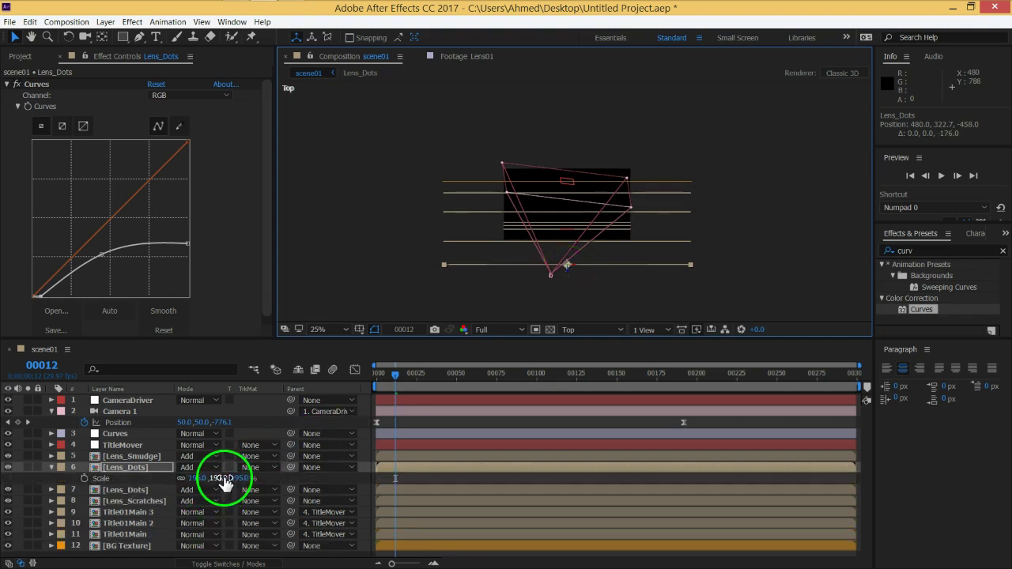
pyautogui.moveTo(219, 477); pyautogui.dragTo(230, 477)
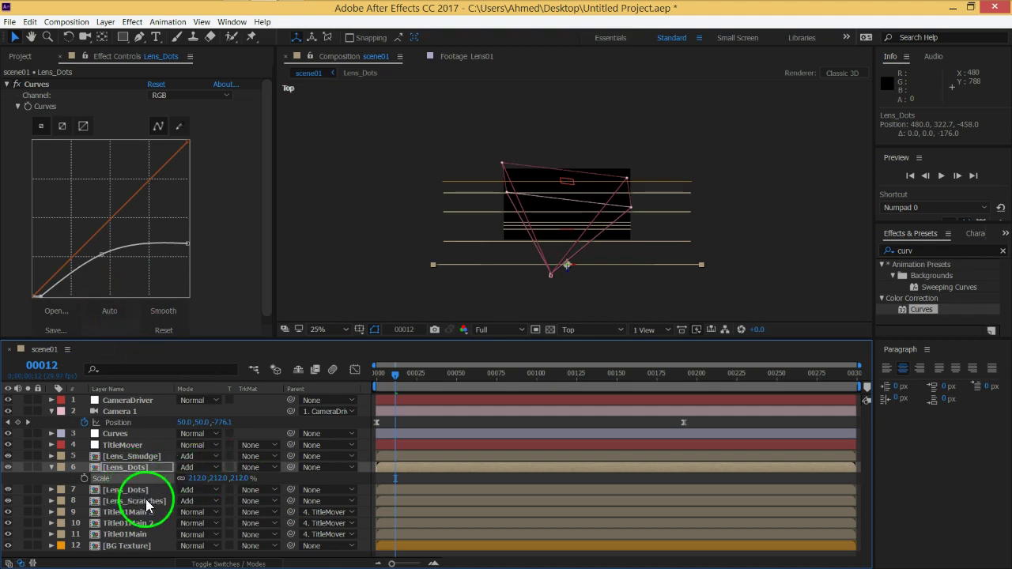
pyautogui.click(196, 479)
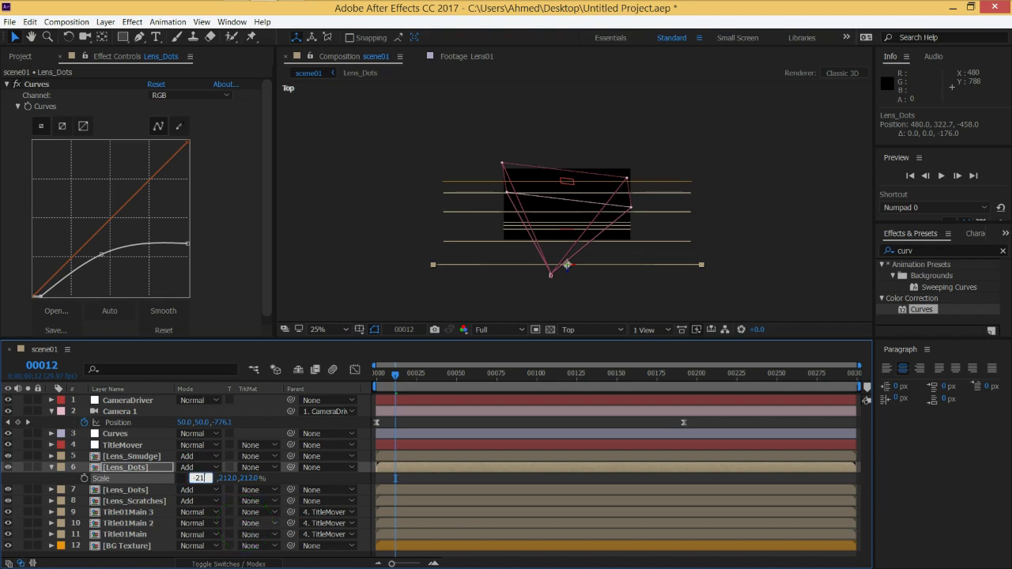
pyautogui.moveTo(202, 514); pyautogui.dragTo(172, 471)
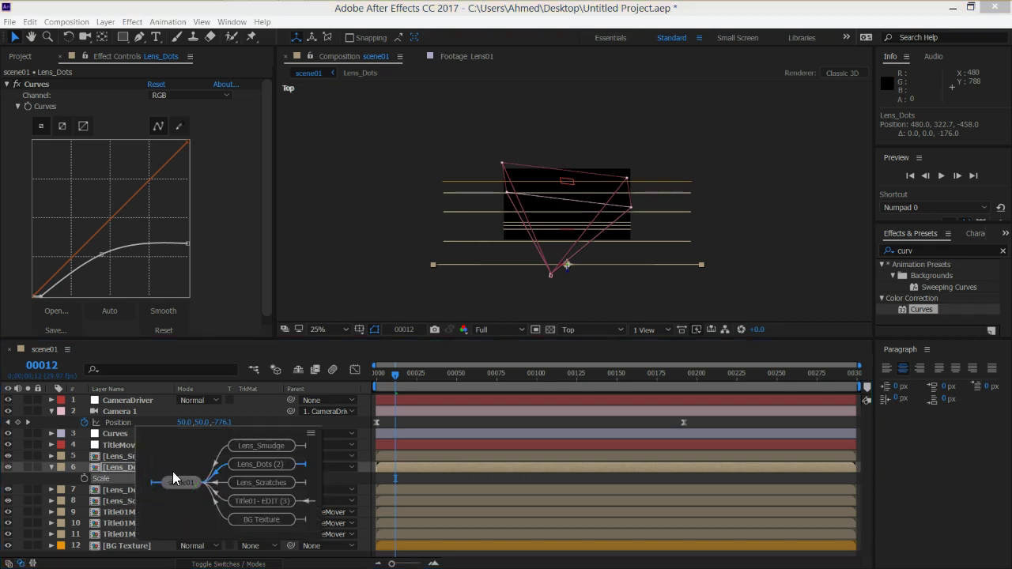
pyautogui.moveTo(172, 471); pyautogui.dragTo(283, 439)
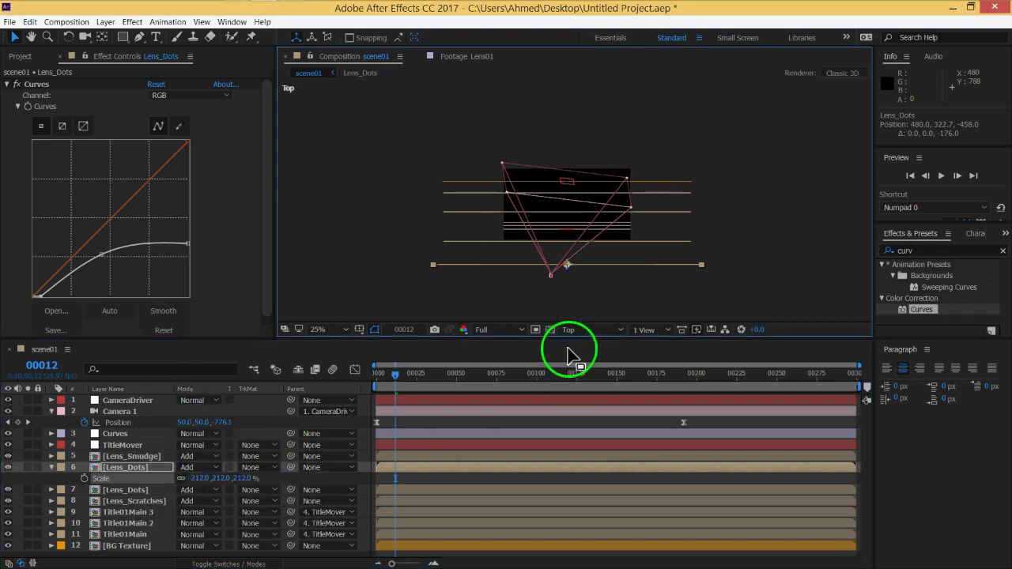
pyautogui.moveTo(398, 374); pyautogui.dragTo(420, 375)
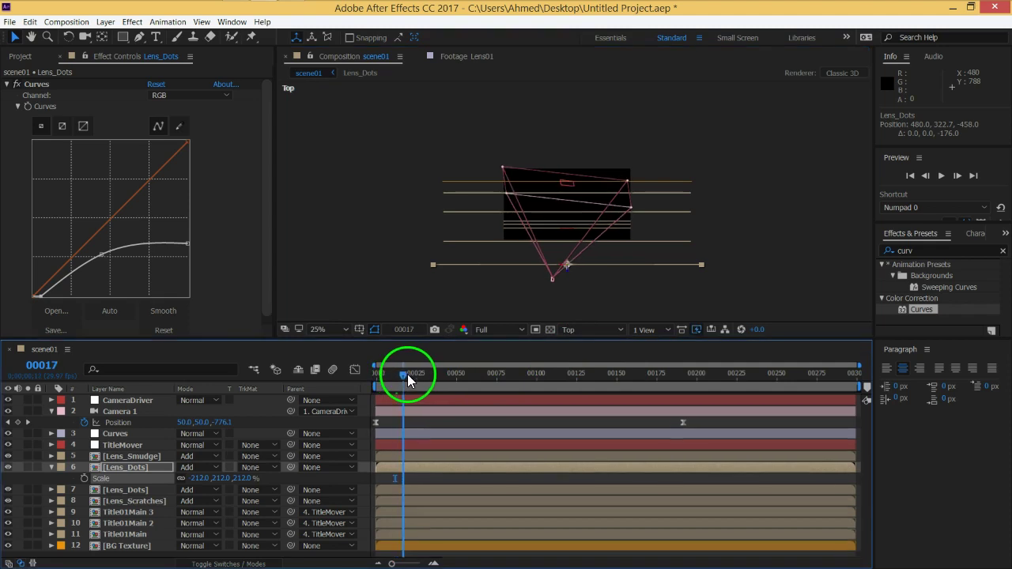
# Step: Duplicate Lens_Scratches, move the copy above the lens layers, and push it nearer the camera
pyautogui.press('capslock')
pyautogui.moveTo(420, 378)
pyautogui.mouseDown()
pyautogui.moveTo(435, 385)
pyautogui.moveTo(367, 391)
pyautogui.moveTo(402, 392)
pyautogui.mouseUp()
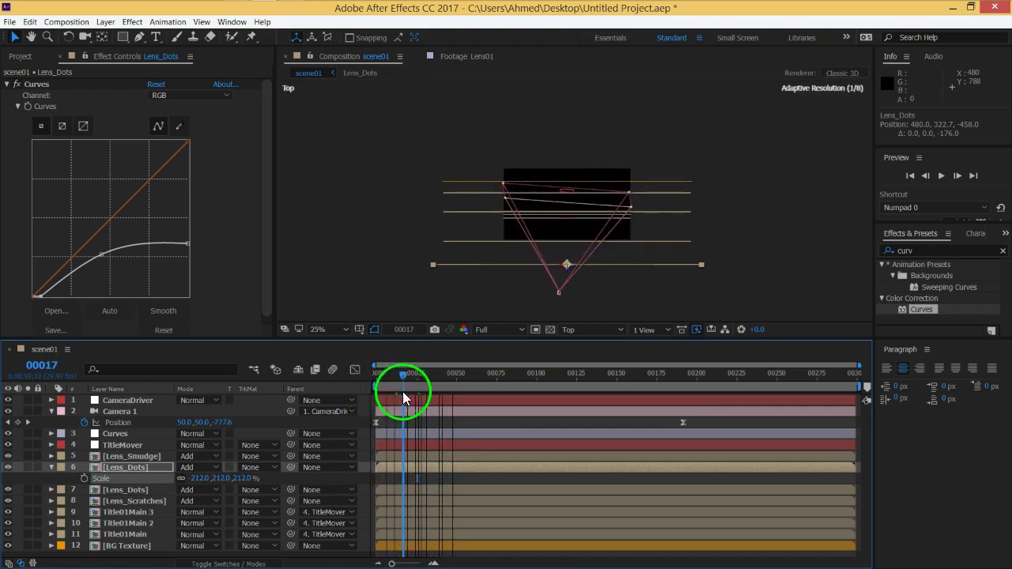
pyautogui.click(136, 501)
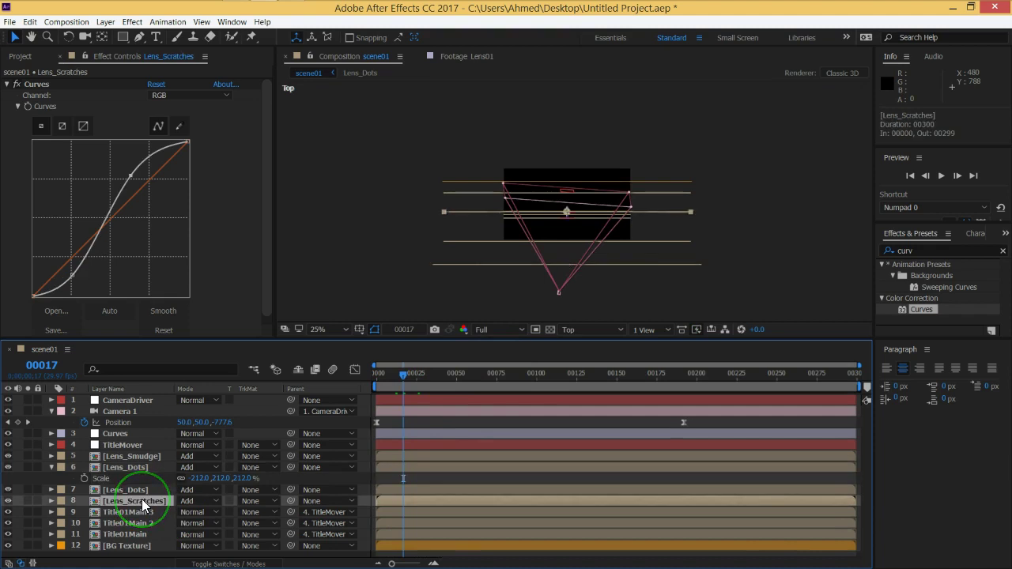
pyautogui.hotkey('ctrl', 'd')
pyautogui.moveTo(141, 502); pyautogui.dragTo(143, 457)
pyautogui.moveTo(576, 259)
pyautogui.mouseDown()
pyautogui.moveTo(568, 232)
pyautogui.moveTo(569, 292)
pyautogui.mouseUp()
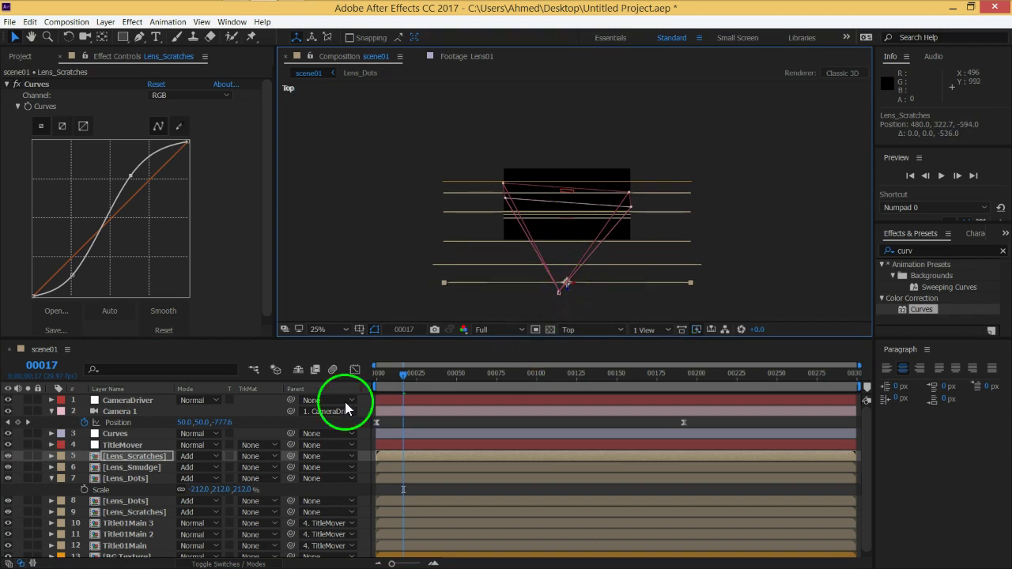
# Step: Set the Lens_Scratches copy's scale to 214%
pyautogui.press('s')
pyautogui.click(241, 467)
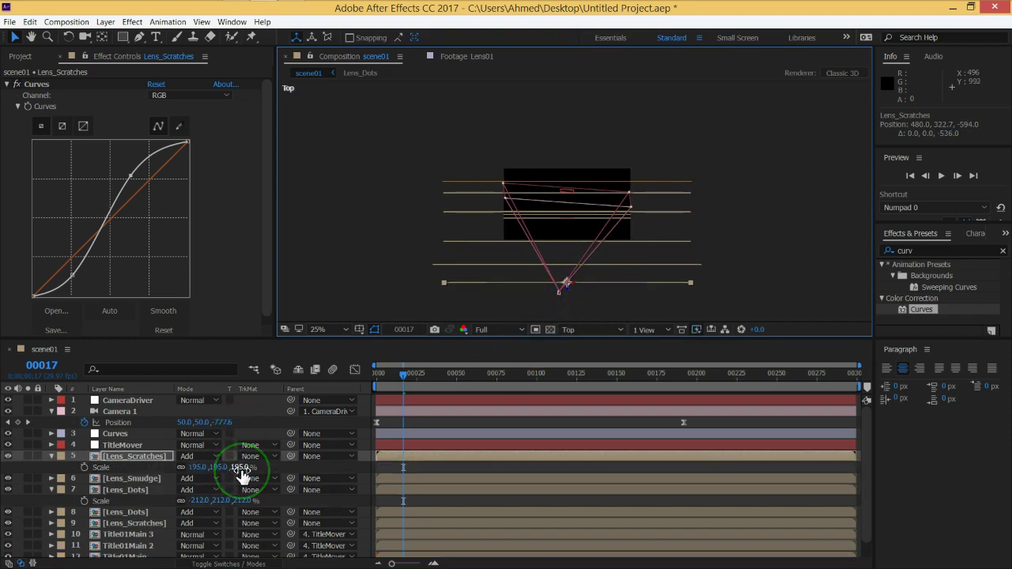
pyautogui.write('200')
pyautogui.press('Return')
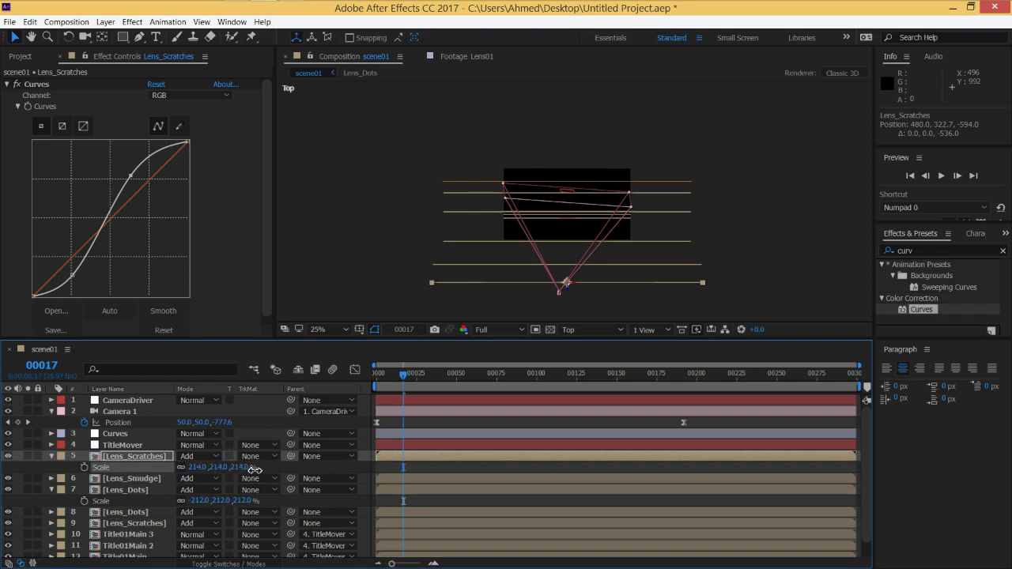
pyautogui.moveTo(236, 467); pyautogui.dragTo(197, 468)
pyautogui.click(197, 467)
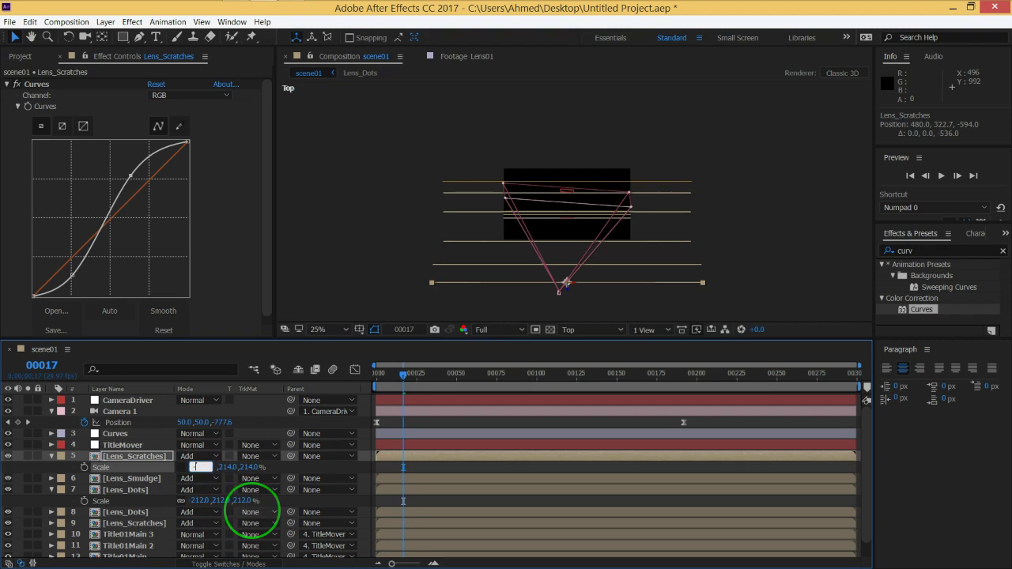
pyautogui.moveTo(253, 518); pyautogui.dragTo(185, 472)
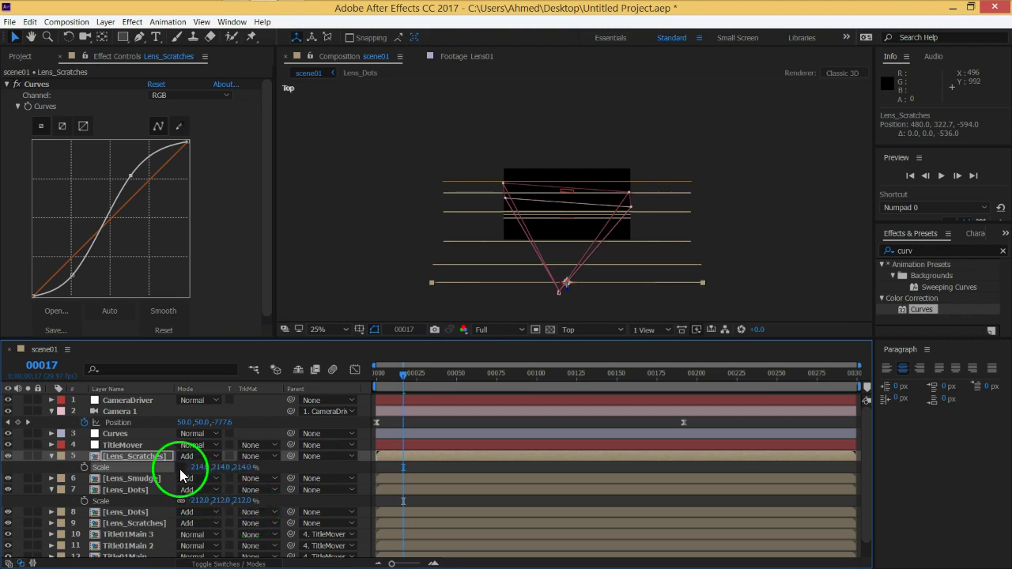
pyautogui.click(585, 330)
# Step: Return to Active Camera at 50% zoom and select the top Lens_Scratches layer for comparison
pyautogui.click(572, 315)
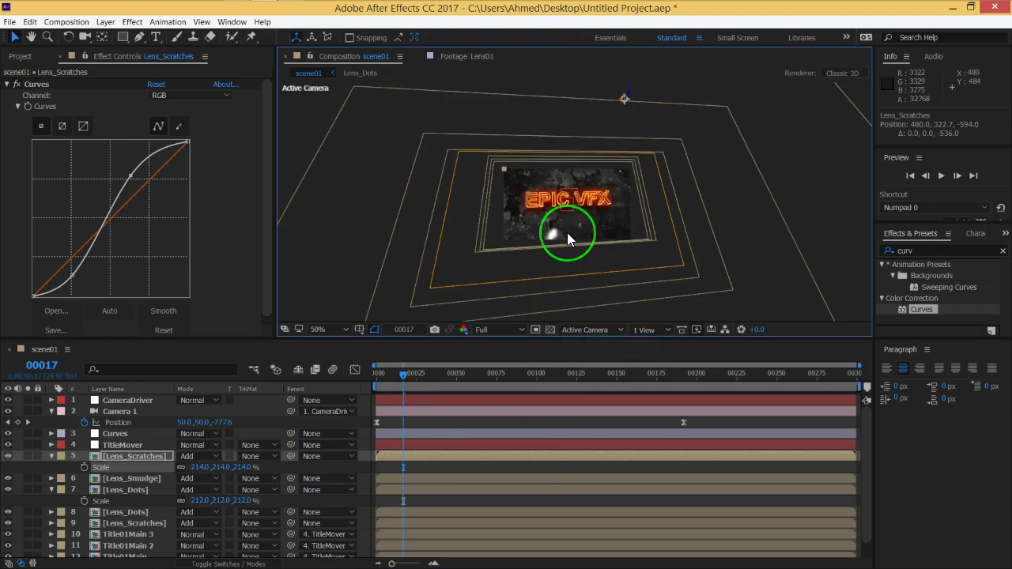
pyautogui.scroll(3, 567, 232)
pyautogui.scroll(1, 567, 233)
pyautogui.scroll(-2, 567, 232)
pyautogui.click(318, 433)
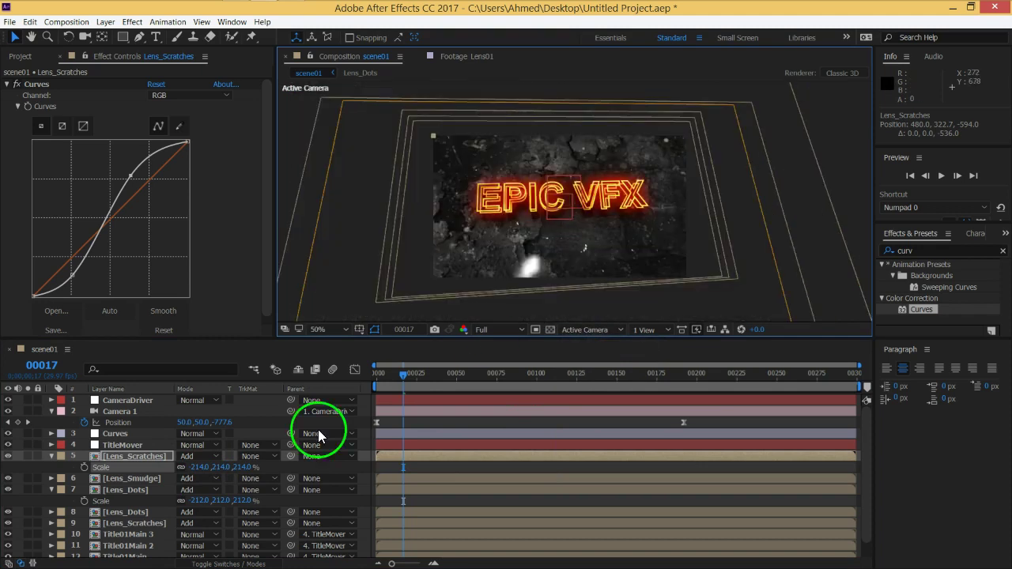
pyautogui.click(151, 458)
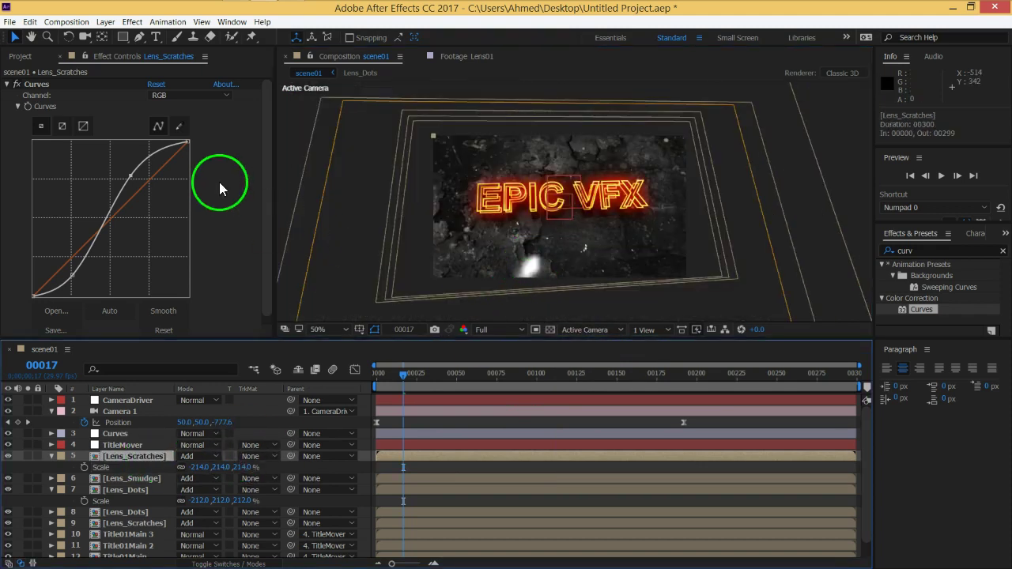
pyautogui.click(143, 480)
pyautogui.click(147, 456)
pyautogui.click(9, 456)
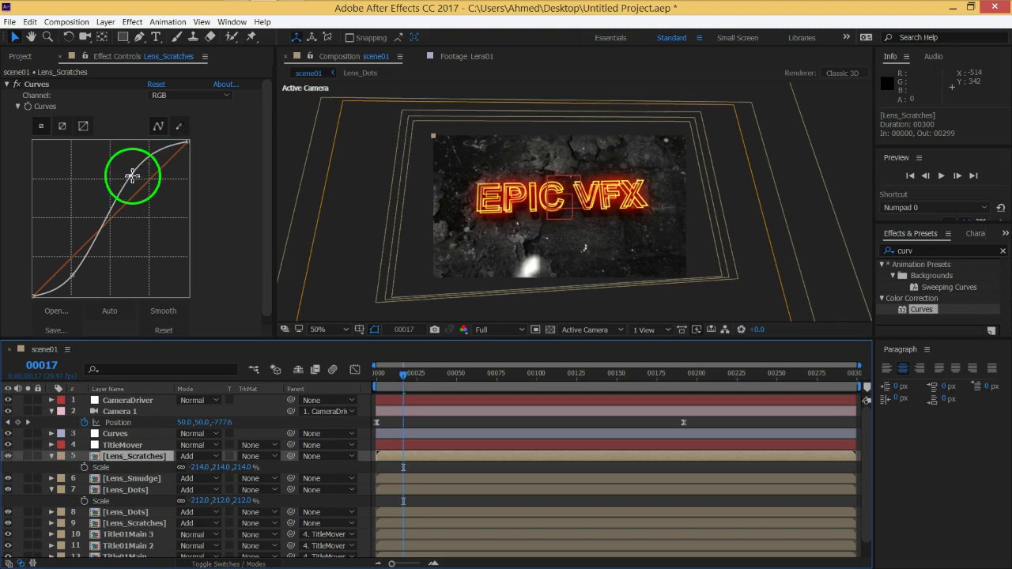
# Step: Pull the top Lens_Scratches Curves points down to dim its highlights and midtones
pyautogui.moveTo(131, 175); pyautogui.dragTo(128, 194)
pyautogui.moveTo(188, 142); pyautogui.dragTo(187, 144)
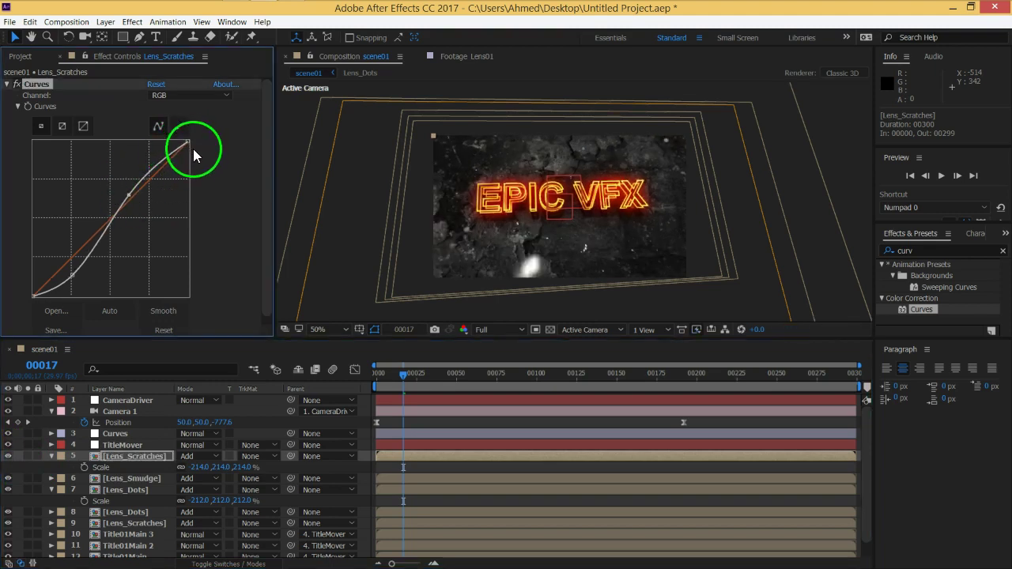
pyautogui.moveTo(193, 149); pyautogui.dragTo(193, 184)
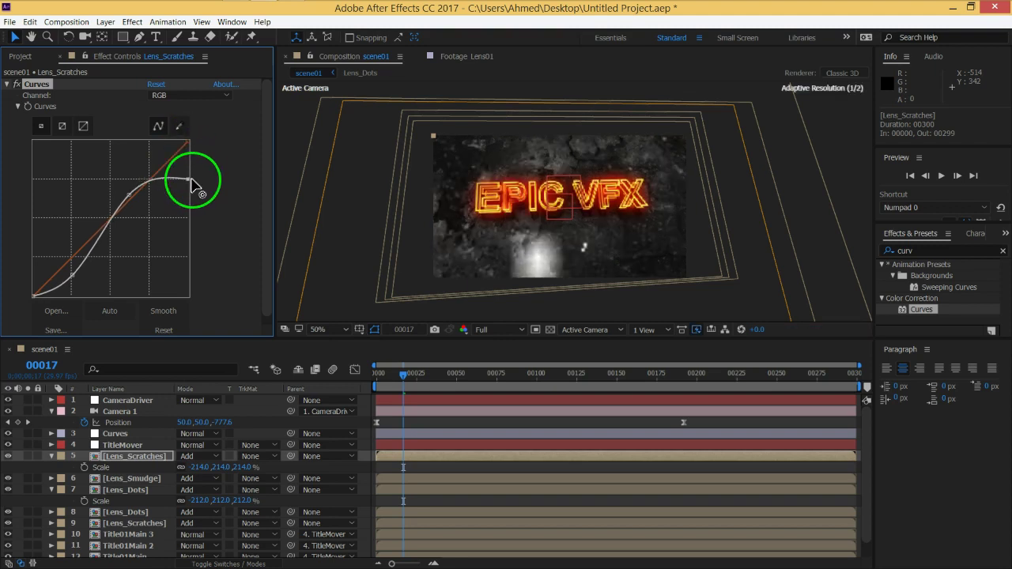
pyautogui.moveTo(130, 196); pyautogui.dragTo(123, 231)
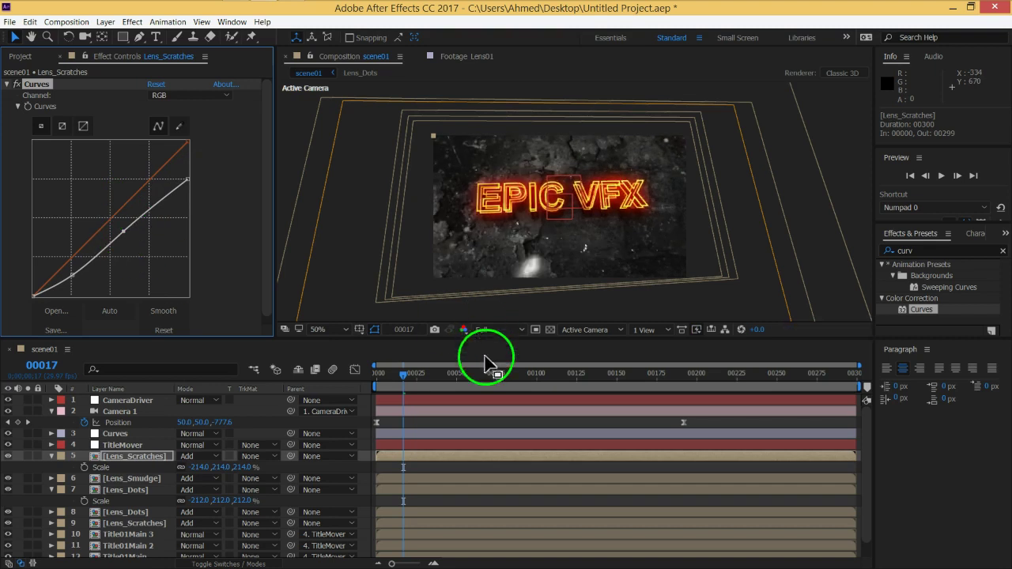
pyautogui.moveTo(405, 381)
pyautogui.mouseDown()
pyautogui.moveTo(574, 375)
pyautogui.moveTo(333, 390)
pyautogui.mouseUp()
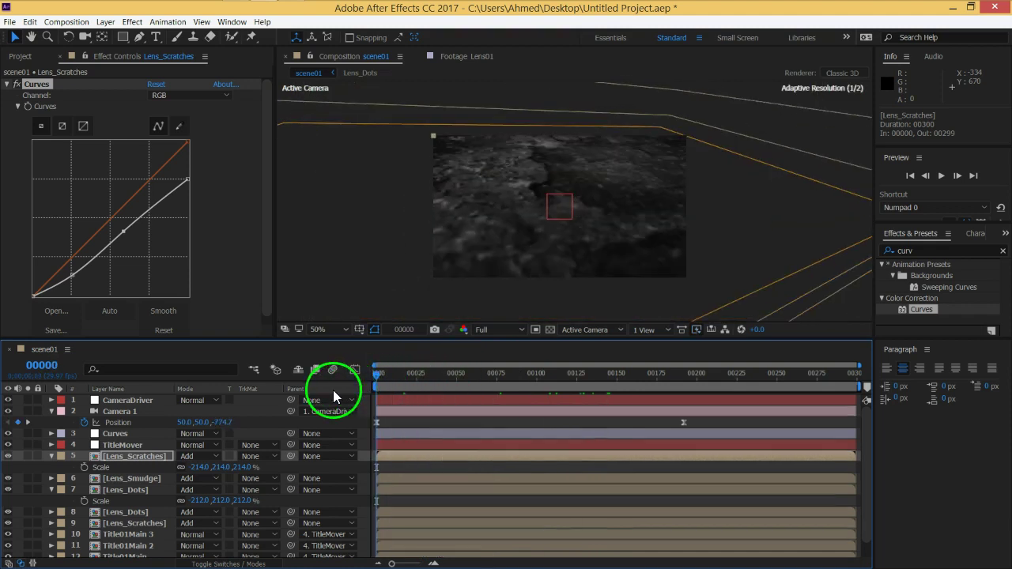
# Step: Play a preview of the EPIC VFX title with the dimmed scratch overlay, then stop it
pyautogui.press('space')
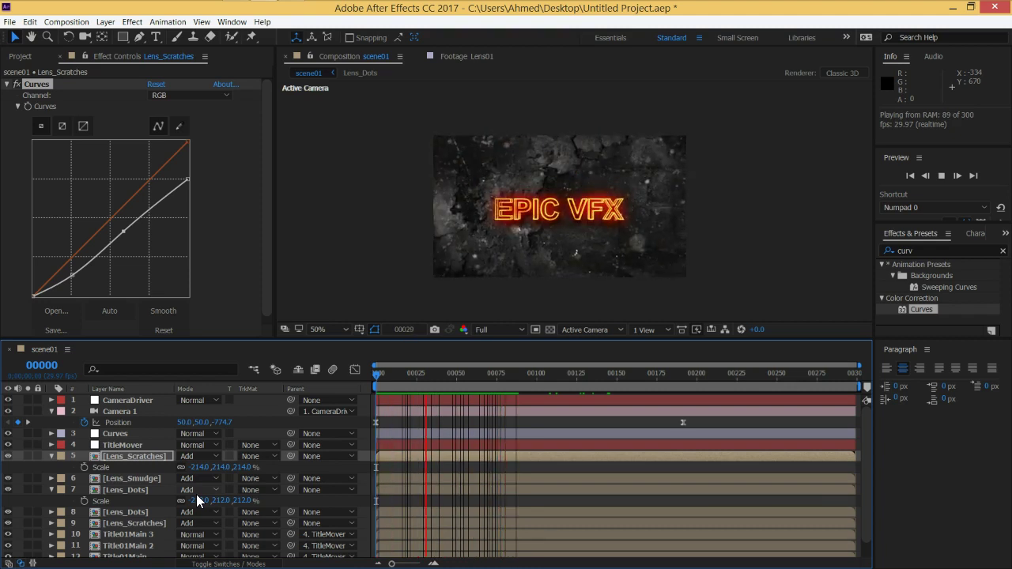
pyautogui.press('space')
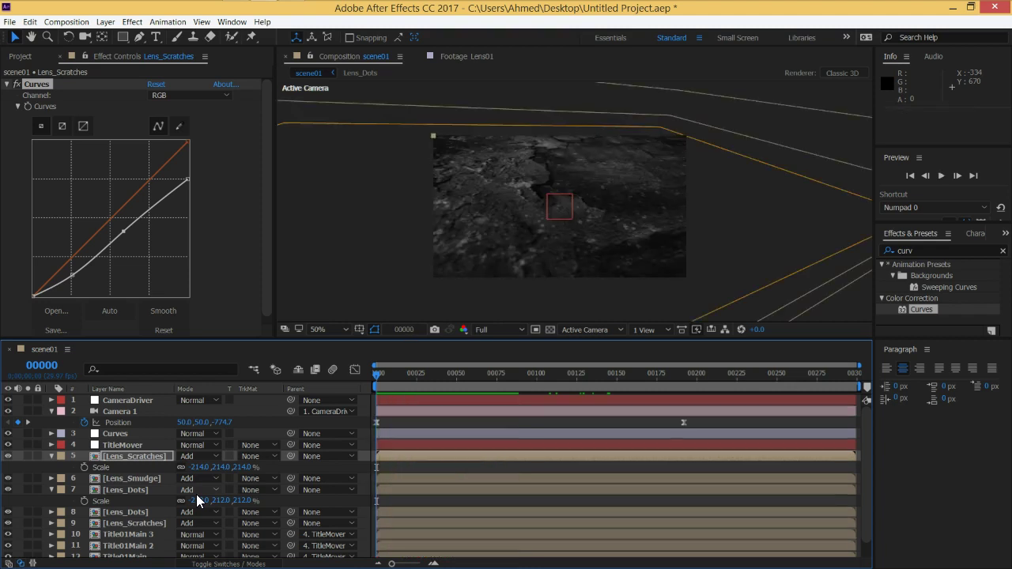
# Step: Collapse the Lens_Scratches, Lens_Dots and Camera 1 properties, then scrub the timeline
pyautogui.click(53, 457)
pyautogui.click(51, 477)
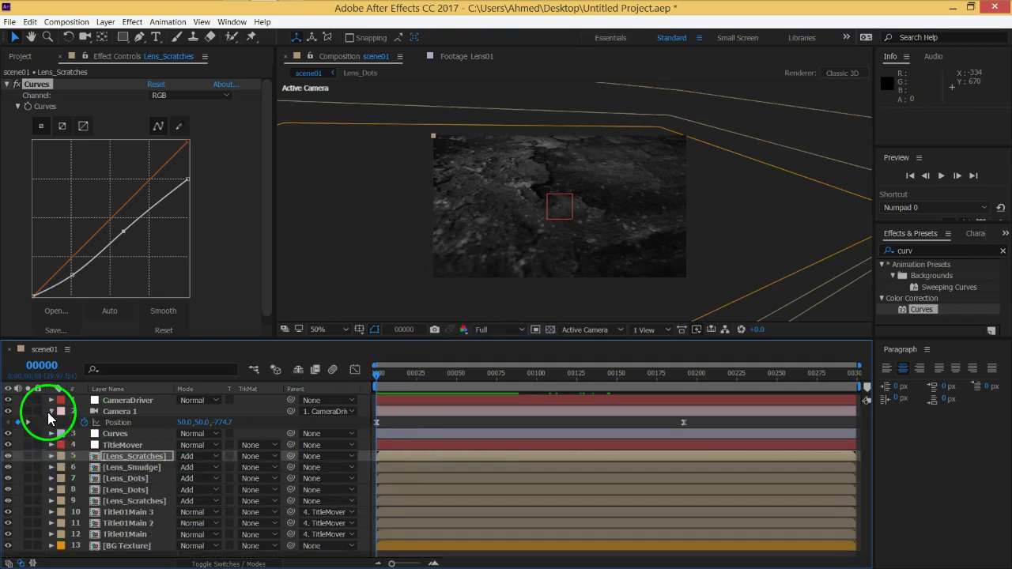
pyautogui.click(50, 411)
pyautogui.moveTo(385, 374)
pyautogui.mouseDown()
pyautogui.moveTo(674, 386)
pyautogui.moveTo(354, 372)
pyautogui.mouseUp()
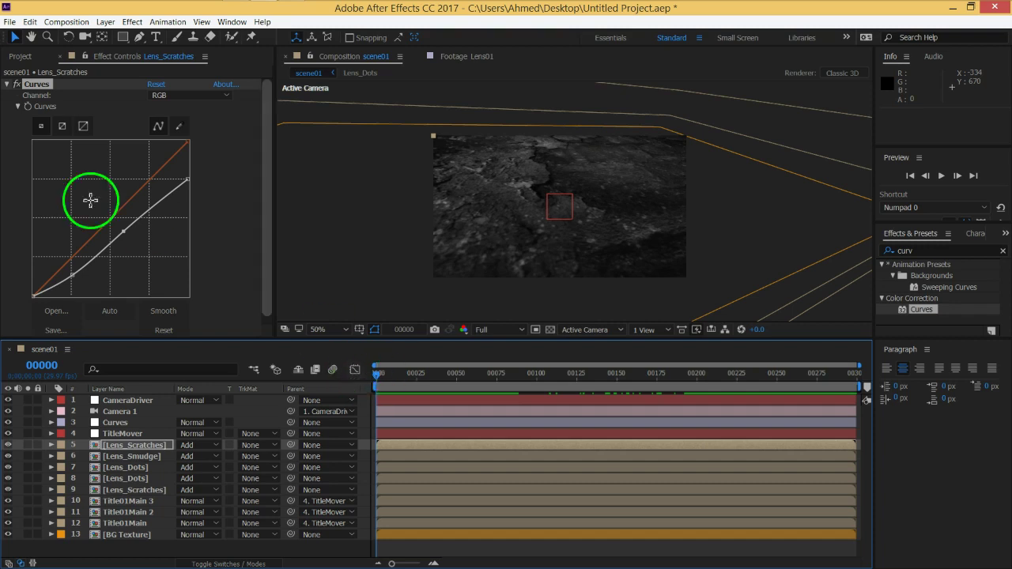
# Step: Browse the IMGS, AudioTracks and SFX folders in the Project panel
pyautogui.click(21, 63)
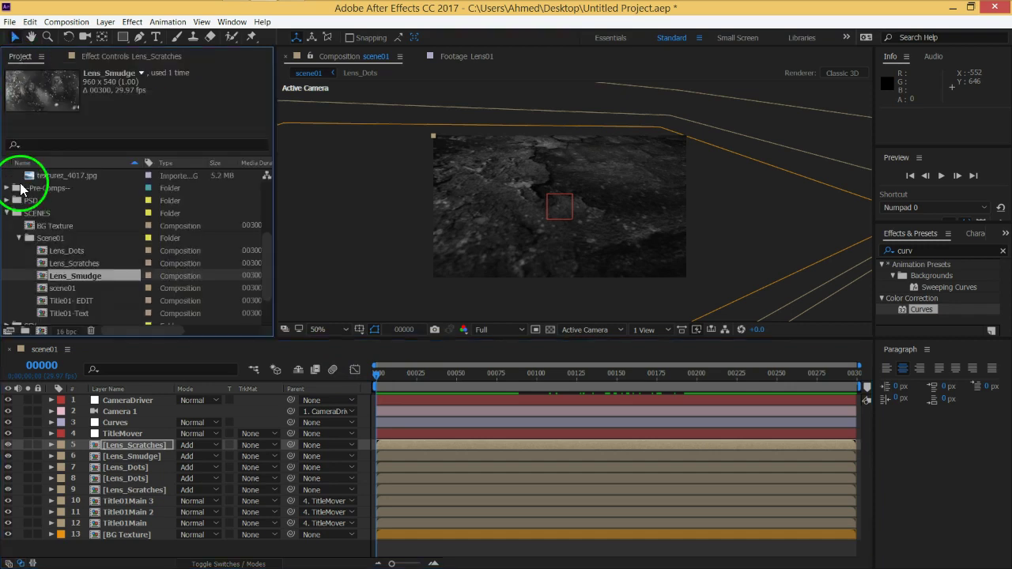
pyautogui.click(8, 227)
pyautogui.scroll(3, 23, 247)
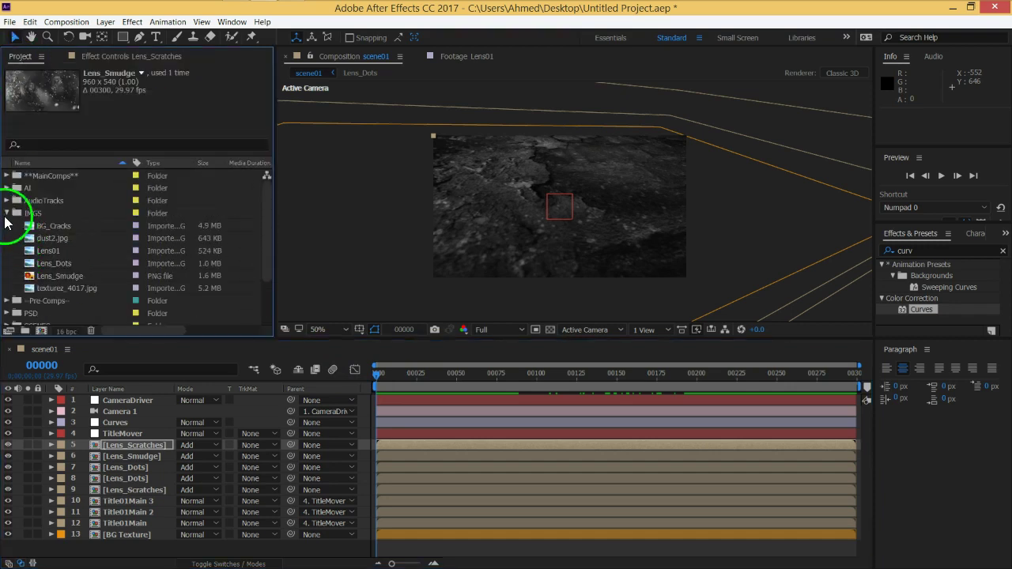
pyautogui.click(6, 212)
pyautogui.click(61, 316)
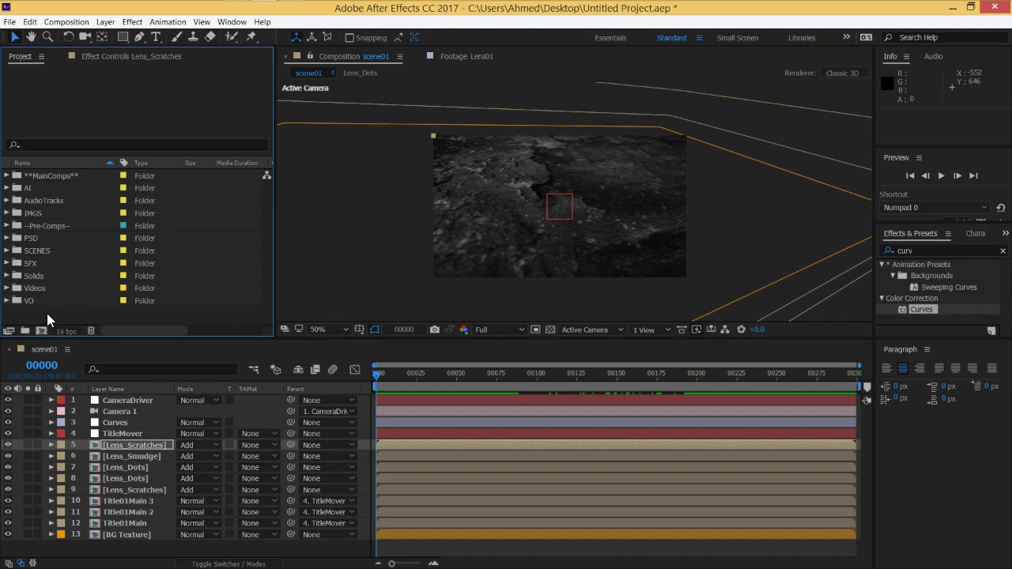
pyautogui.click(7, 200)
pyautogui.click(8, 262)
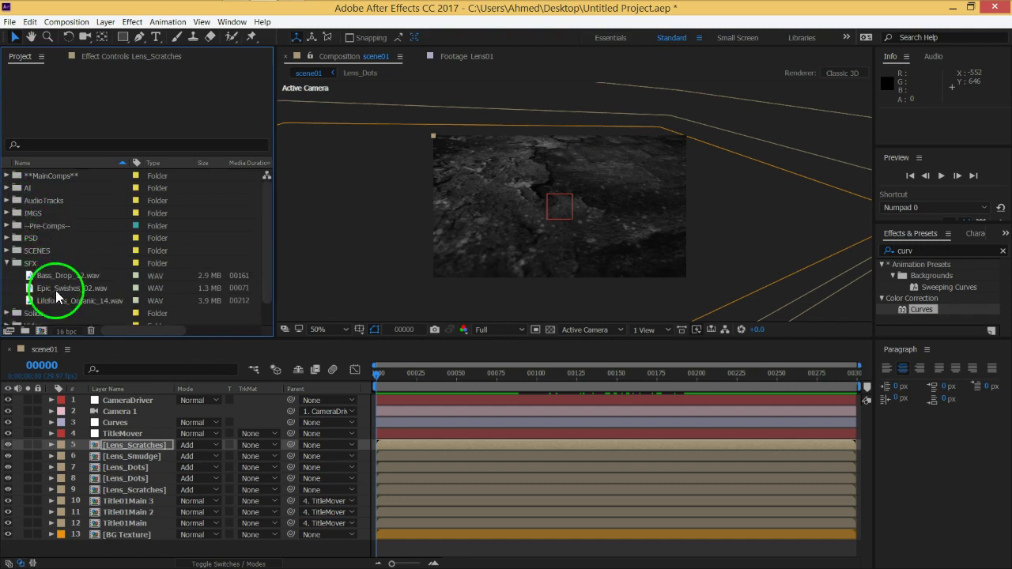
pyautogui.click(7, 262)
# Step: Expand the Videos folder and select Shockwave_08.mov
pyautogui.click(7, 288)
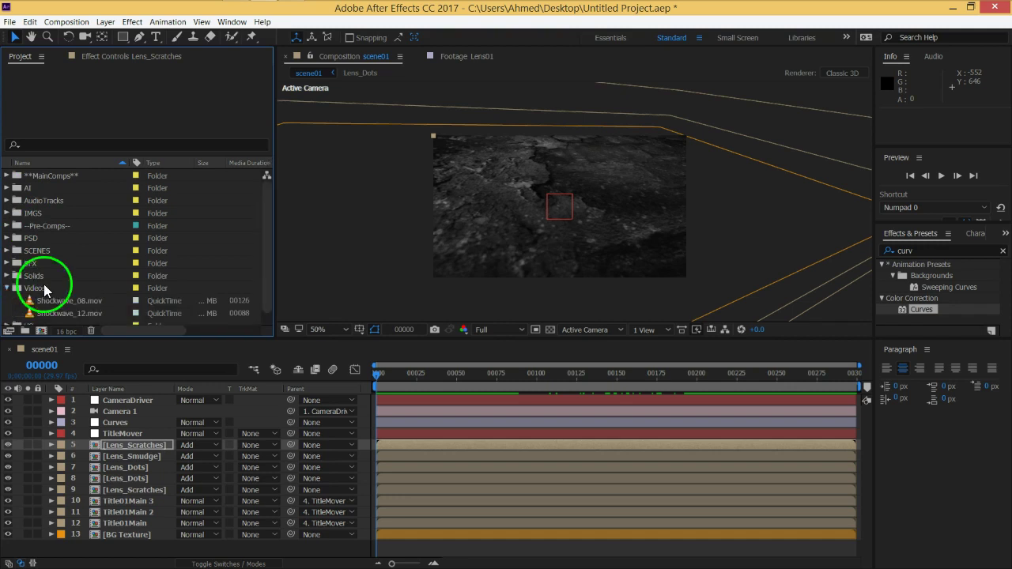
pyautogui.click(74, 300)
pyautogui.scroll(-1, 74, 289)
pyautogui.click(76, 302)
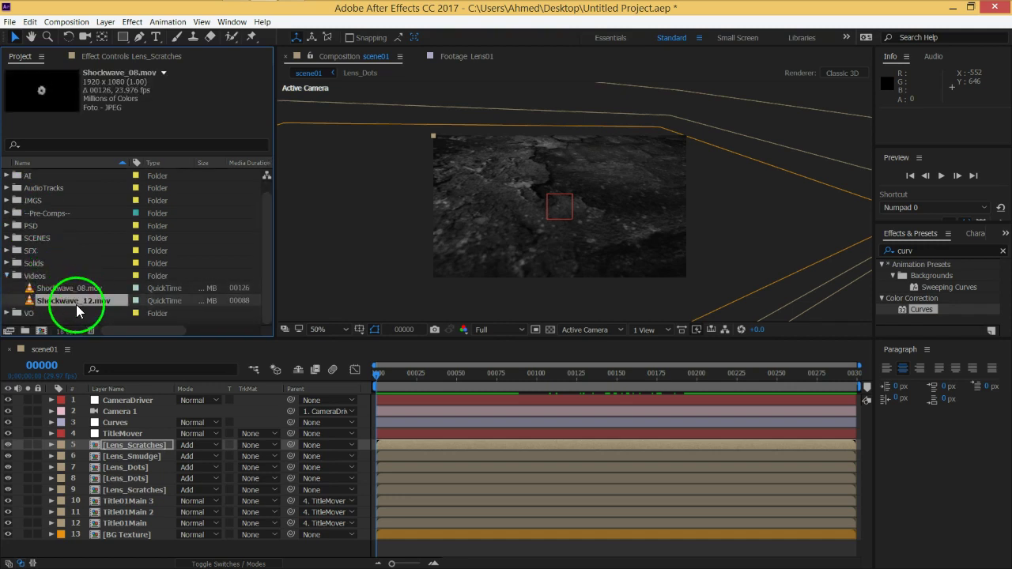
pyautogui.press('Up')
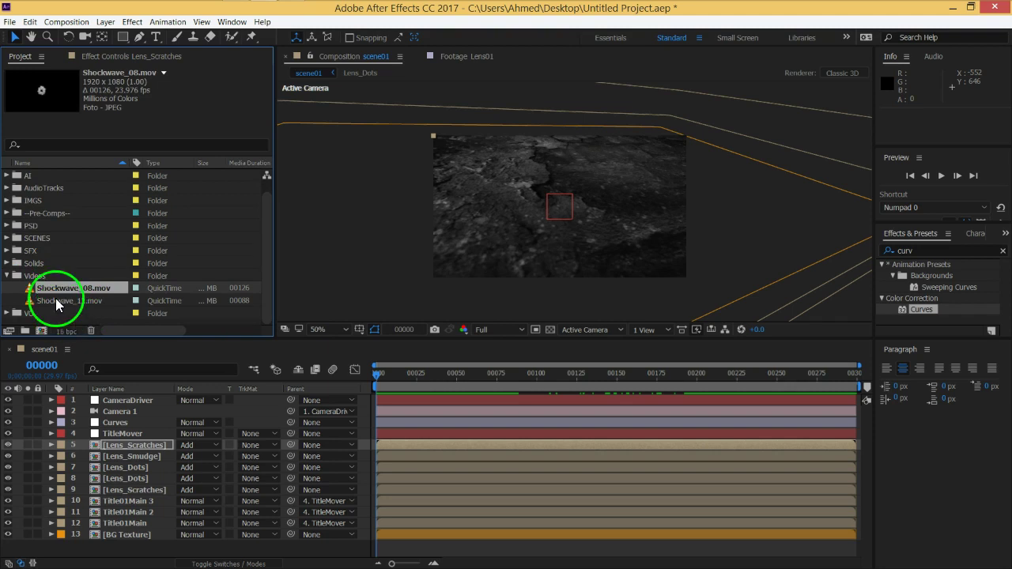
# Step: Move to frame 188 and start dragging Shockwave_08.mov into scene01's timeline
pyautogui.click(603, 380)
pyautogui.moveTo(603, 381); pyautogui.dragTo(677, 386)
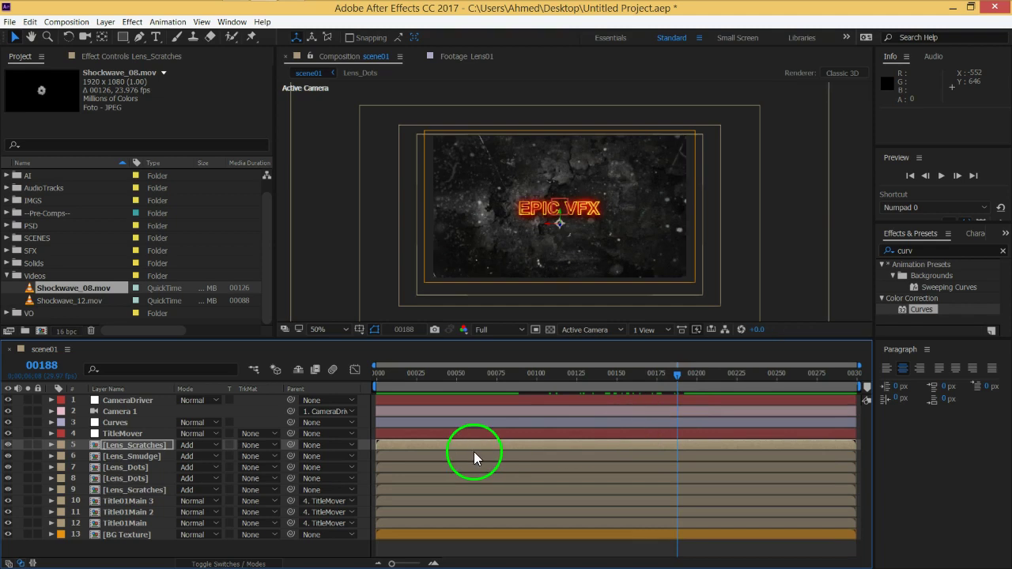
pyautogui.click(30, 287)
pyautogui.moveTo(41, 289)
pyautogui.mouseDown()
pyautogui.moveTo(670, 196)
pyautogui.moveTo(32, 290)
pyautogui.moveTo(108, 531)
pyautogui.mouseUp()
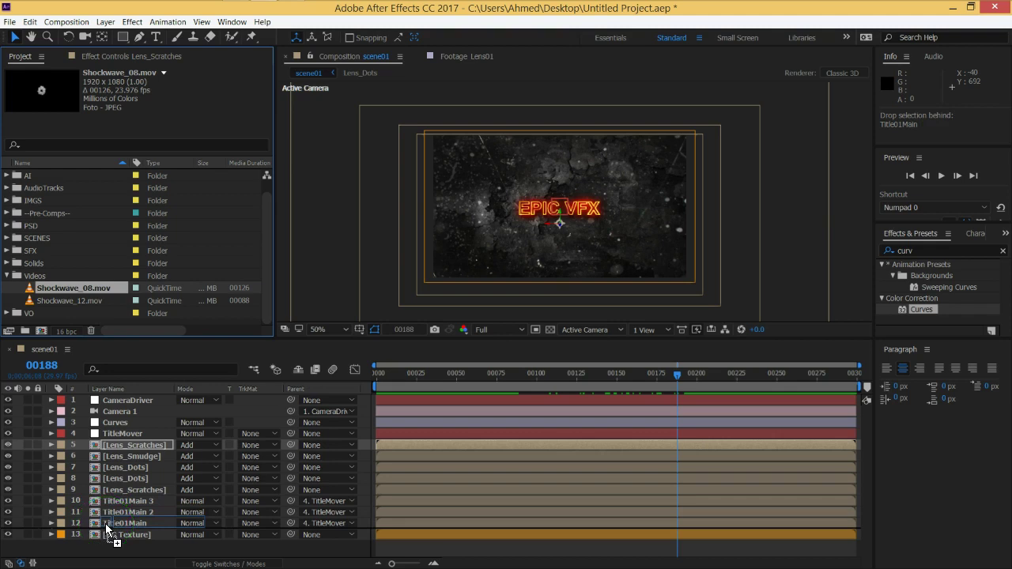
# Step: Place Shockwave_08.mov above BG Texture in scene01 starting at frame 202, then return to frame 0
pyautogui.moveTo(108, 531); pyautogui.dragTo(147, 524)
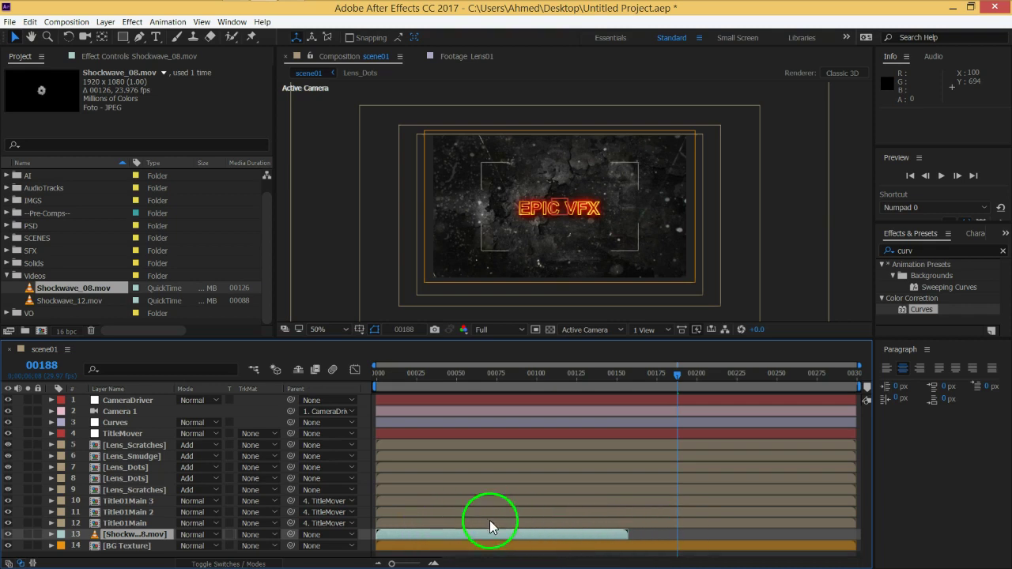
pyautogui.moveTo(398, 534); pyautogui.dragTo(631, 537)
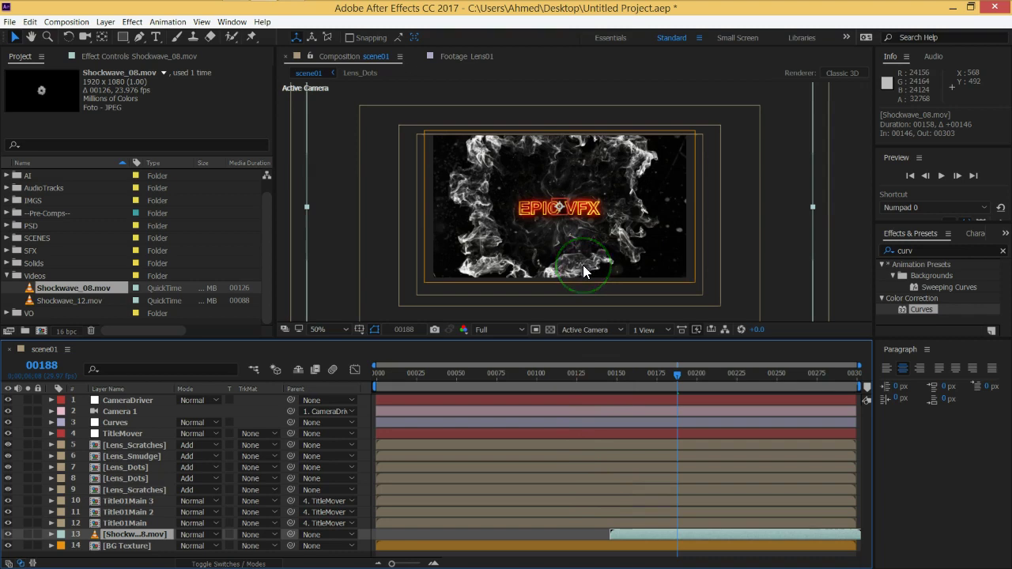
pyautogui.moveTo(696, 537); pyautogui.dragTo(771, 542)
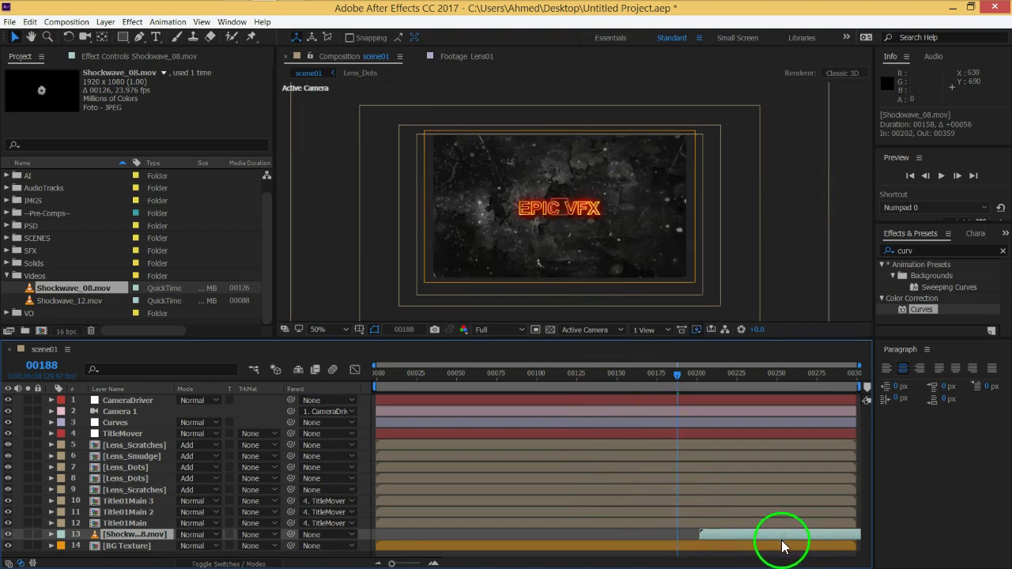
pyautogui.moveTo(509, 375)
pyautogui.mouseDown()
pyautogui.moveTo(369, 373)
pyautogui.moveTo(389, 377)
pyautogui.mouseUp()
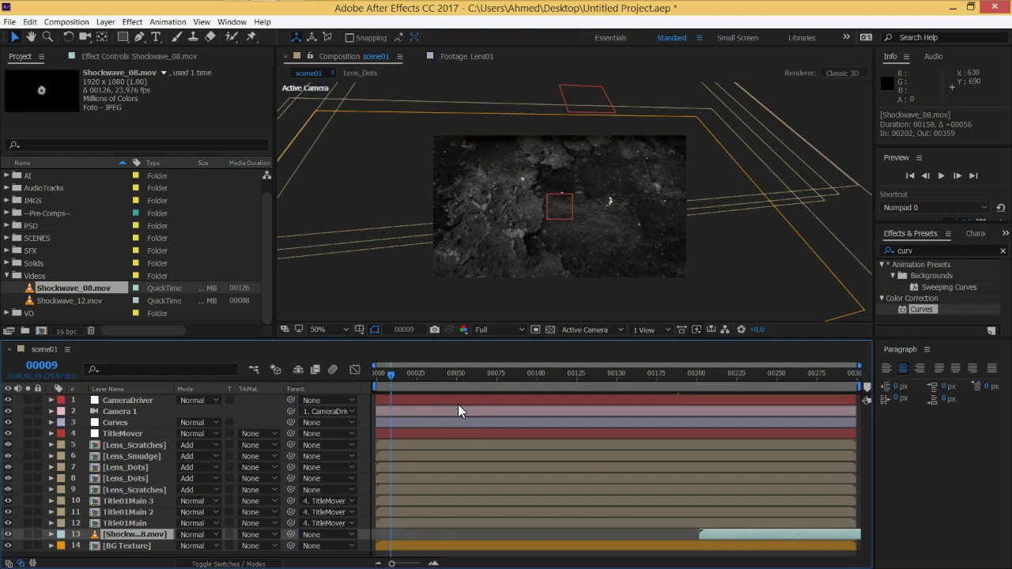
# Step: Play and stop the RAM preview several times, ending on frame 24 where the EPIC VFX title lands
pyautogui.press('space')
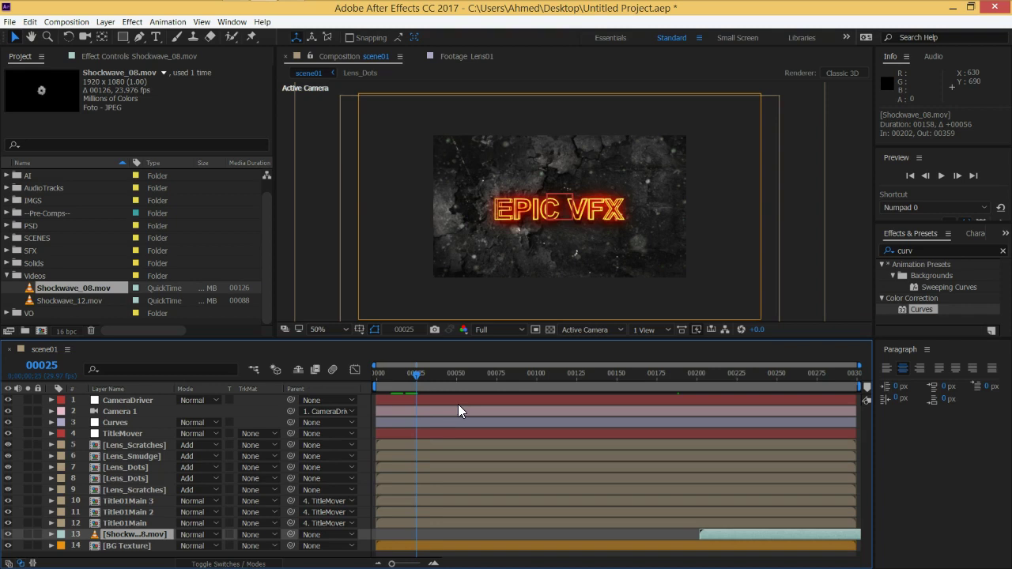
pyautogui.press('space')
pyautogui.press('space')
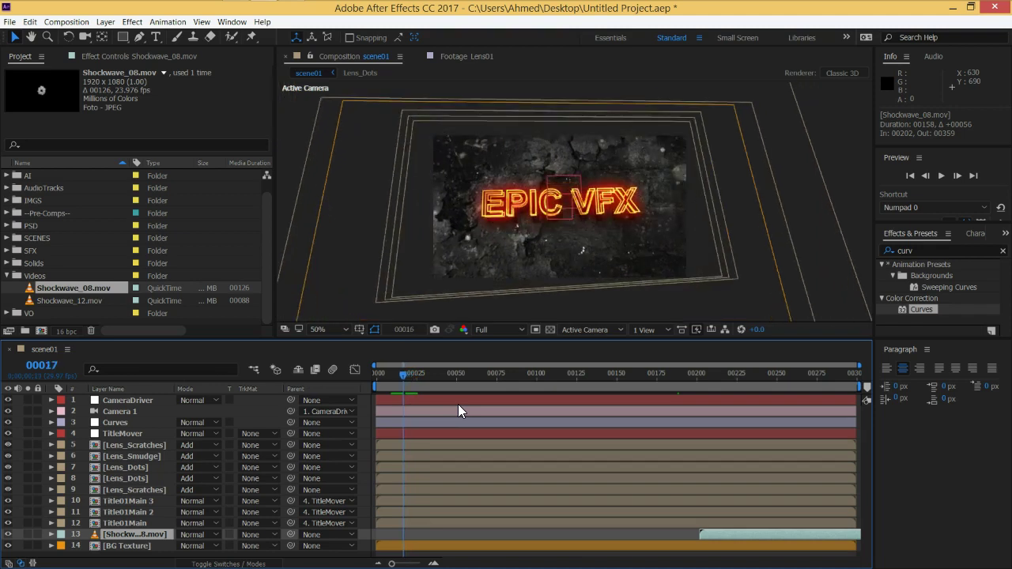
pyautogui.press('space')
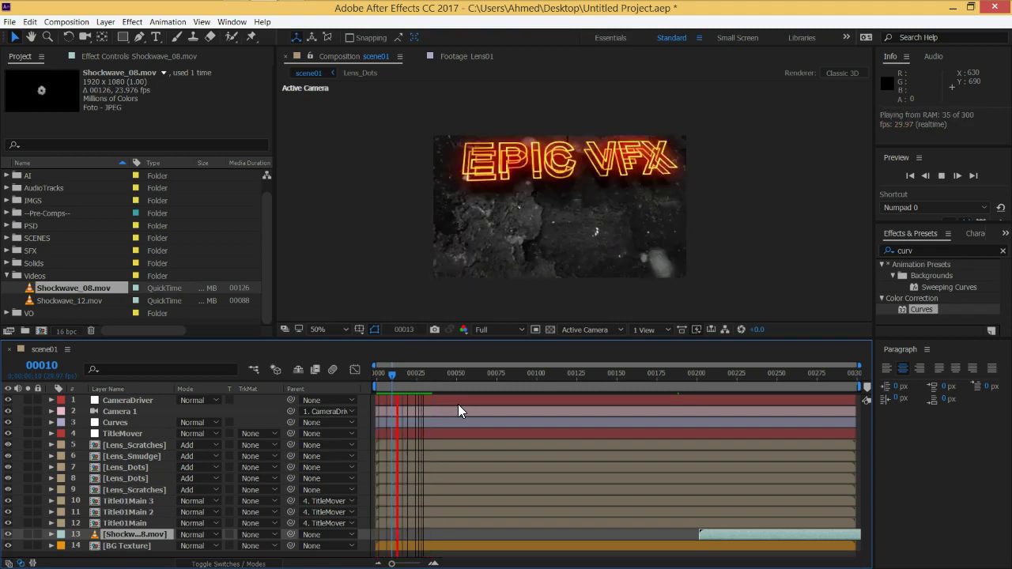
pyautogui.press('space')
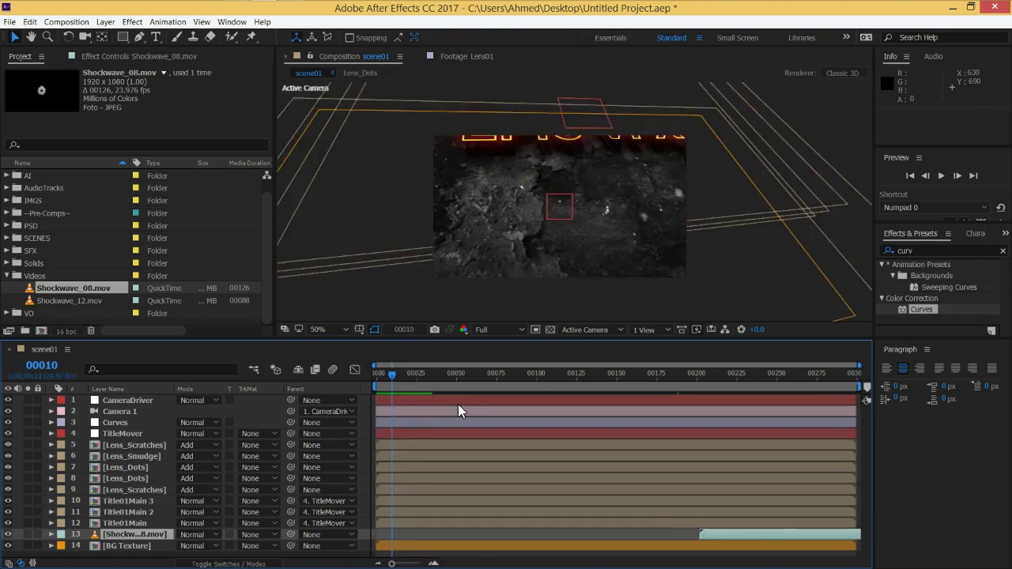
pyautogui.press('space')
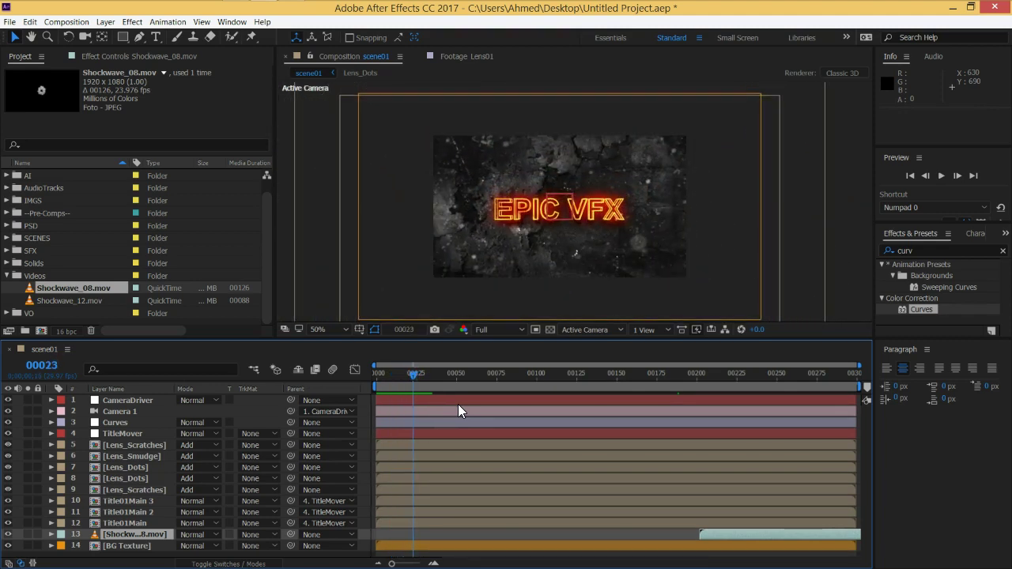
pyautogui.press('space')
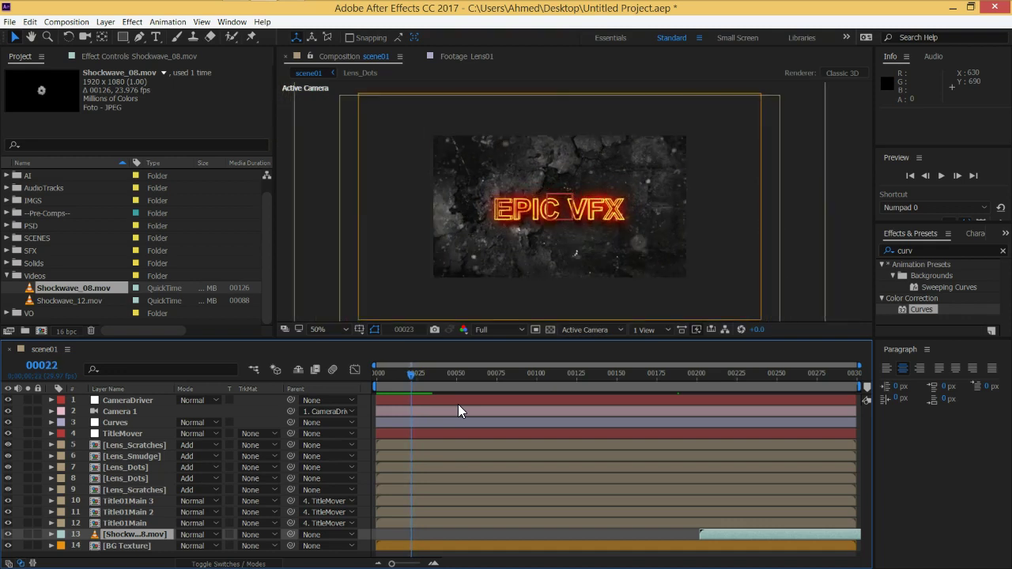
pyautogui.press('space')
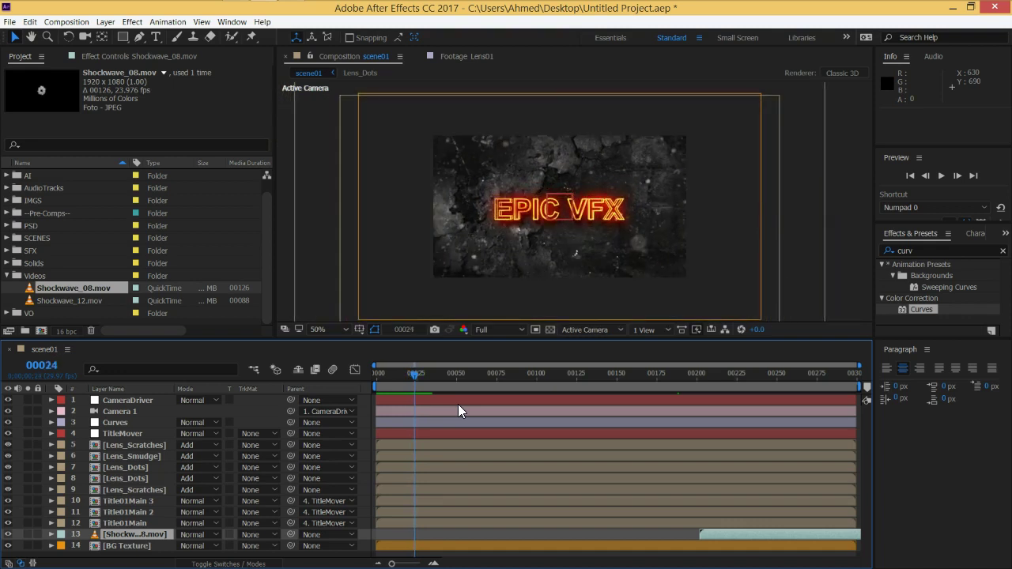
# Step: Slide the Shockwave_08 layer so it starts at frame 00024
pyautogui.click(454, 405)
pyautogui.moveTo(739, 531); pyautogui.dragTo(459, 542)
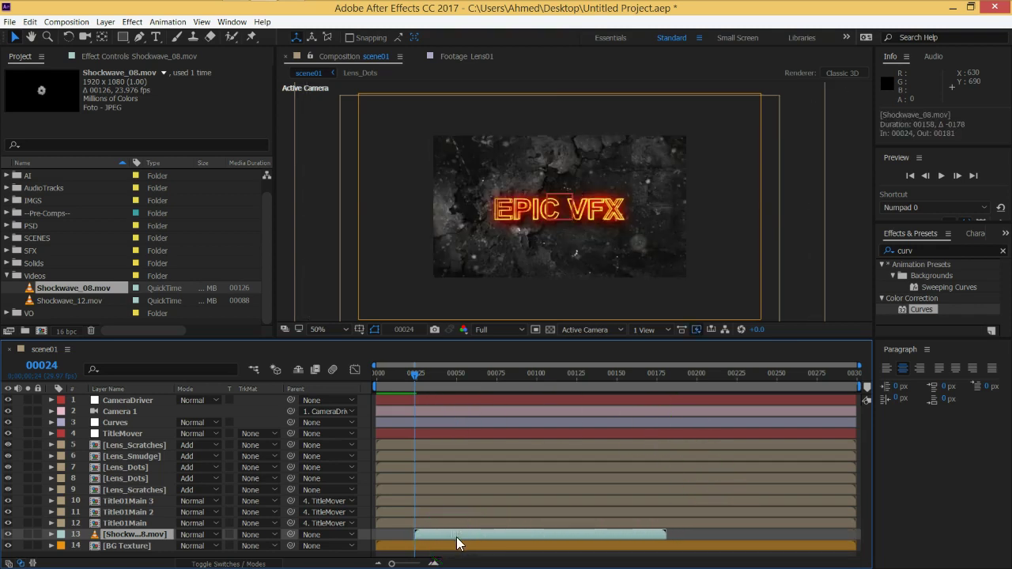
pyautogui.click(487, 546)
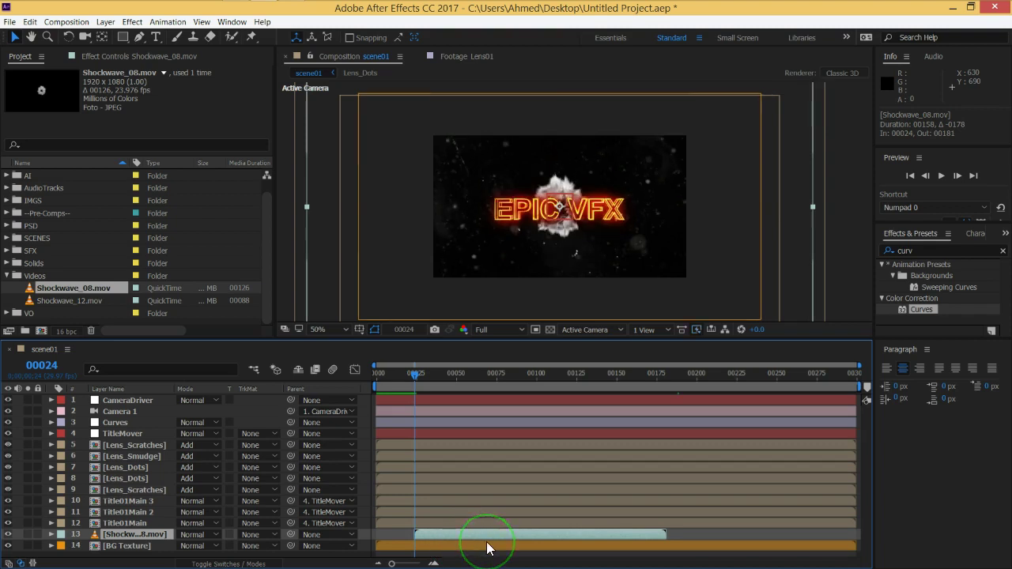
pyautogui.click(149, 541)
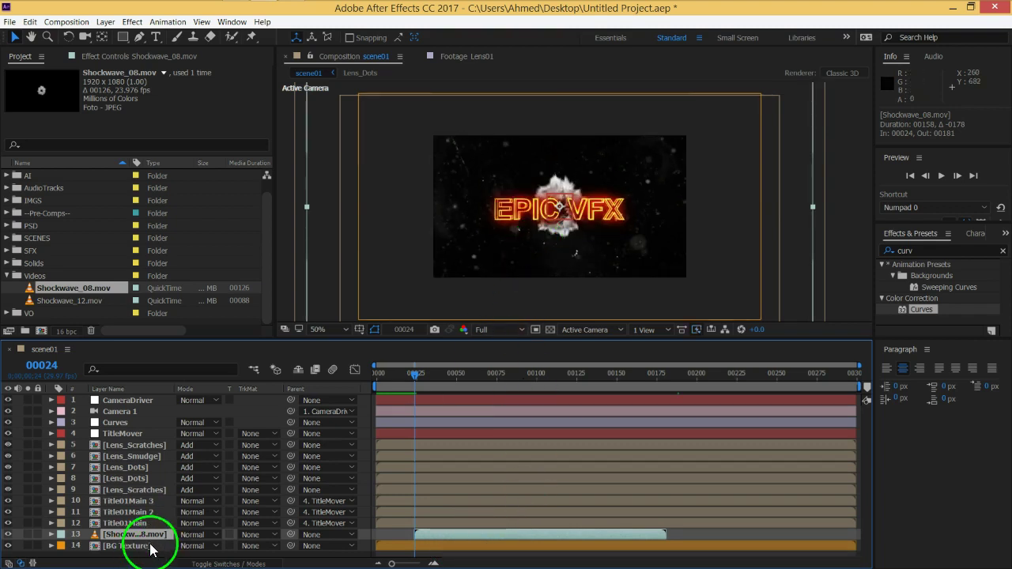
pyautogui.click(551, 327)
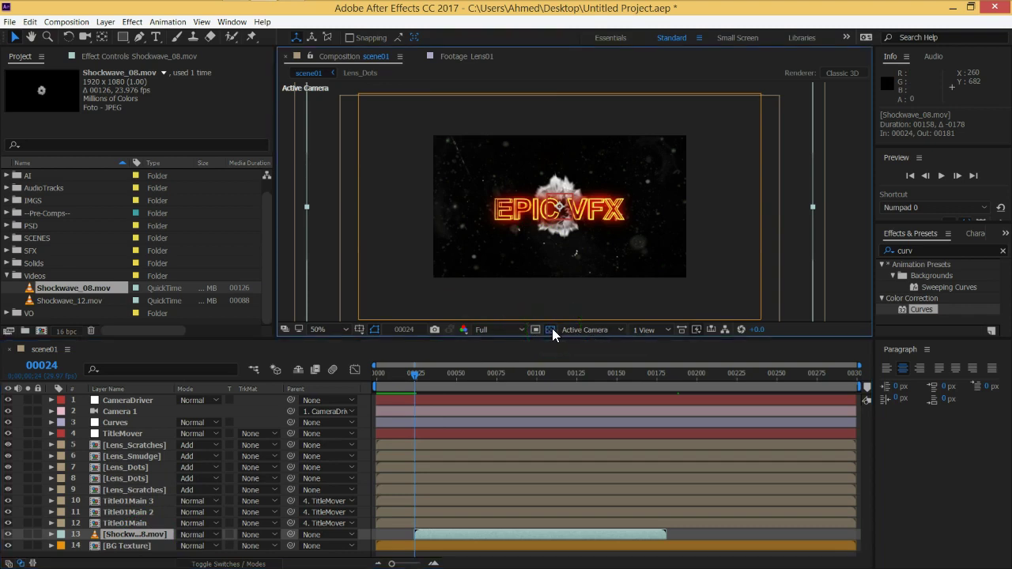
# Step: Set the shockwave layer's blend mode to Add instead of Screen
pyautogui.click(188, 538)
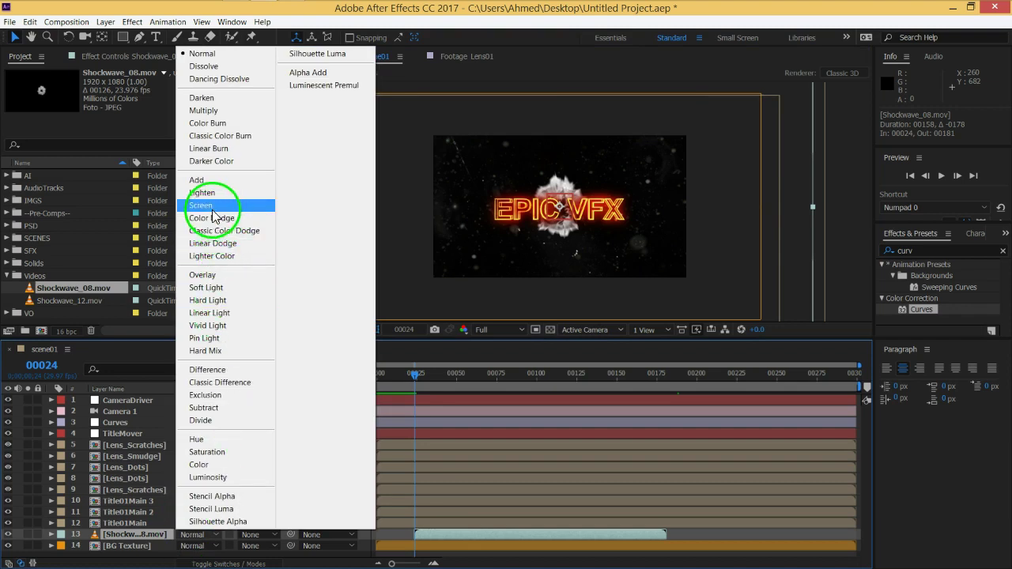
pyautogui.click(204, 205)
pyautogui.click(189, 538)
pyautogui.click(210, 181)
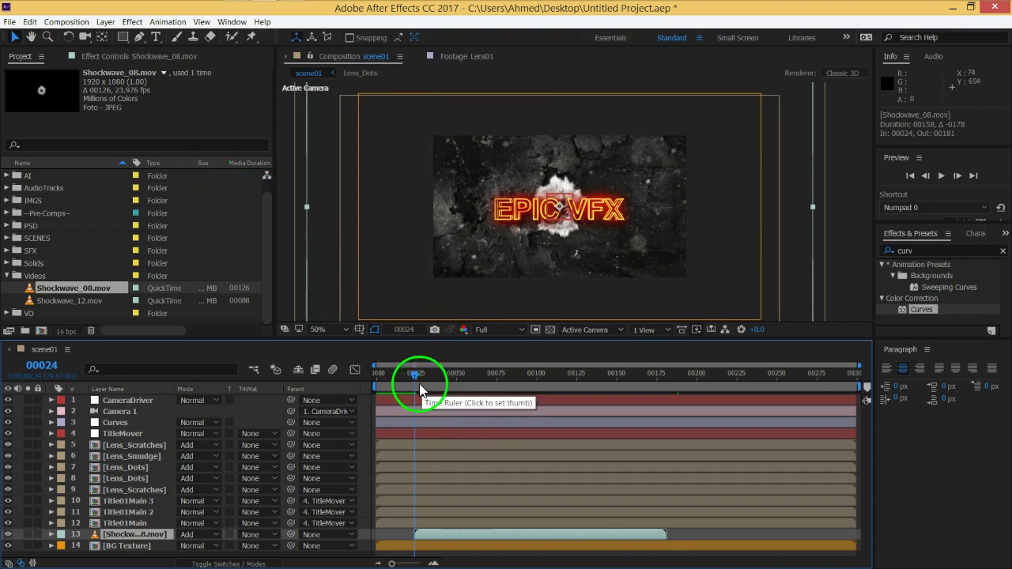
# Step: Scale the Shockwave_08 layer down to 52%, check the smaller burst, and return to frame 00000
pyautogui.moveTo(415, 376); pyautogui.dragTo(487, 389)
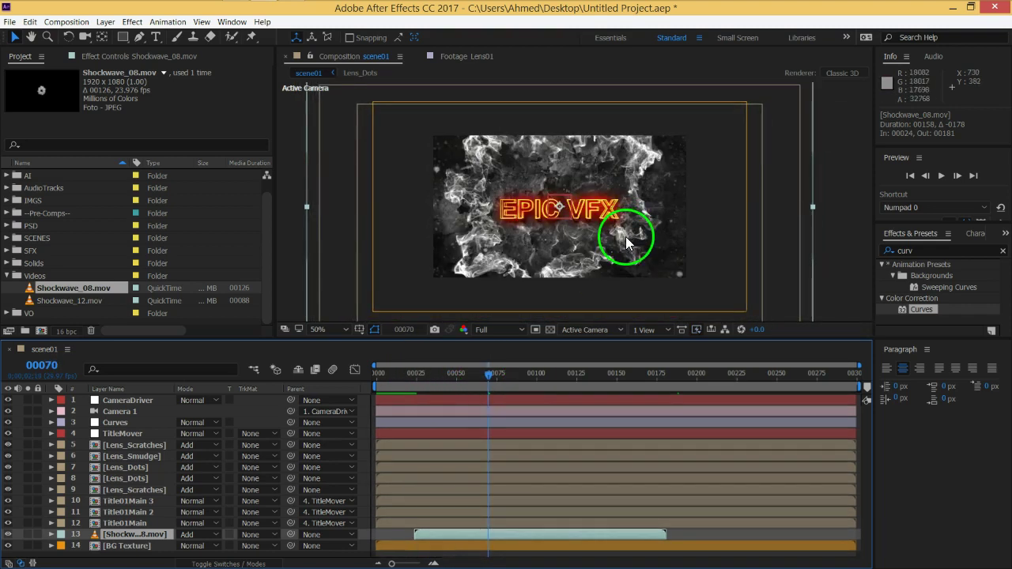
pyautogui.moveTo(589, 242); pyautogui.dragTo(585, 248)
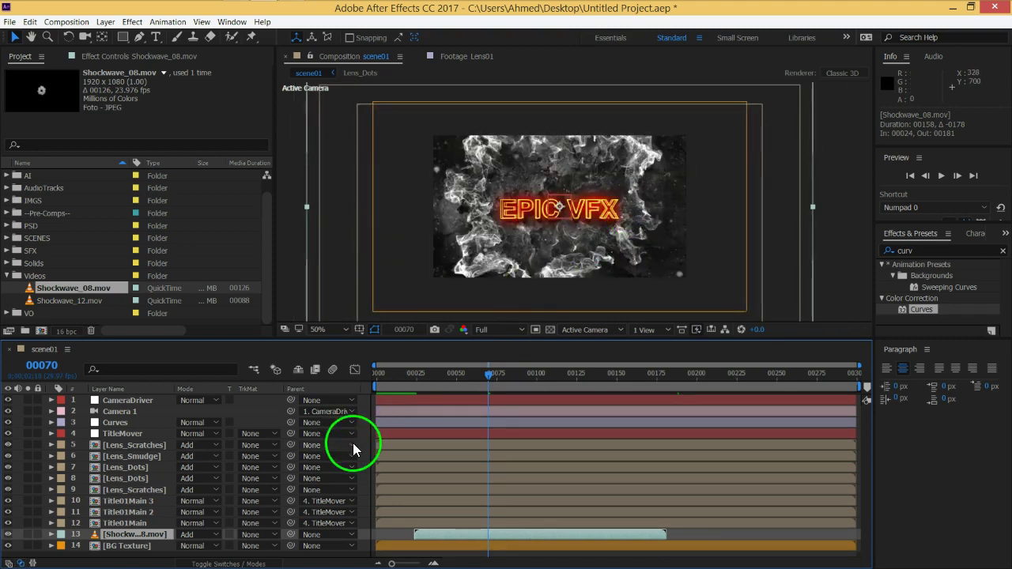
pyautogui.press('s')
pyautogui.moveTo(225, 546); pyautogui.dragTo(194, 548)
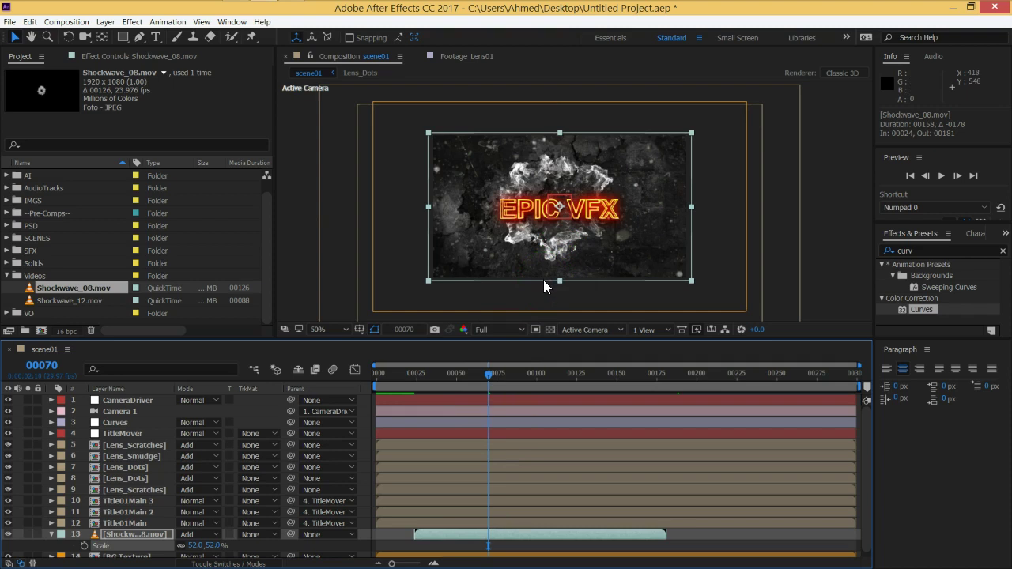
pyautogui.click(503, 386)
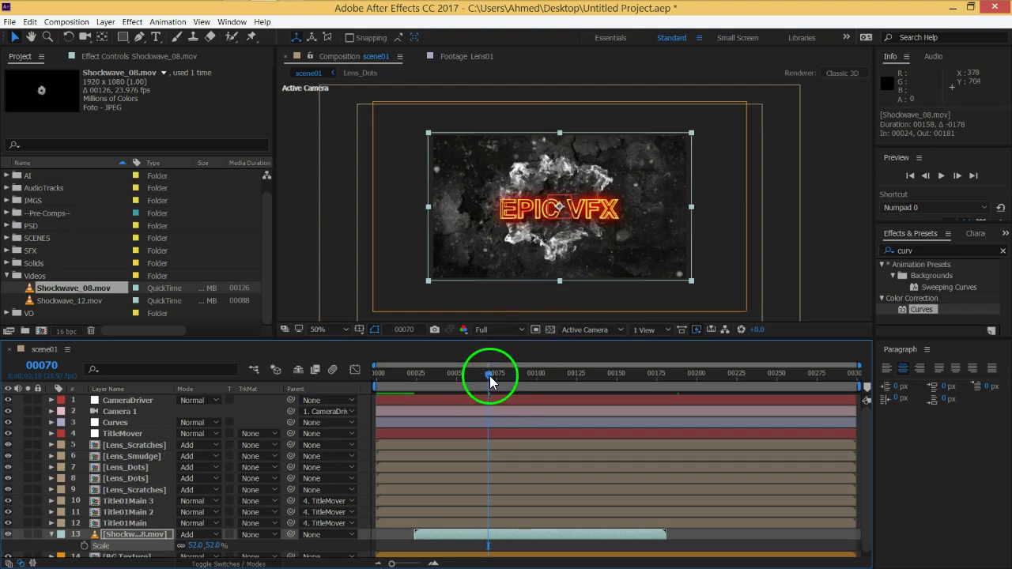
pyautogui.moveTo(490, 382); pyautogui.dragTo(550, 381)
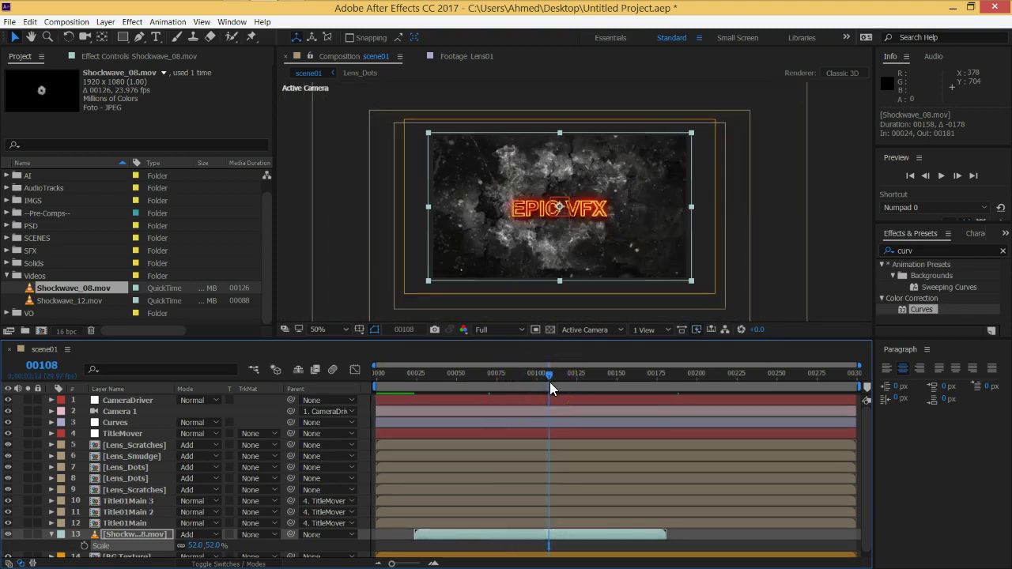
pyautogui.moveTo(549, 382); pyautogui.dragTo(347, 376)
# Step: Play and stop a RAM preview of the scene01 animation
pyautogui.click(340, 320)
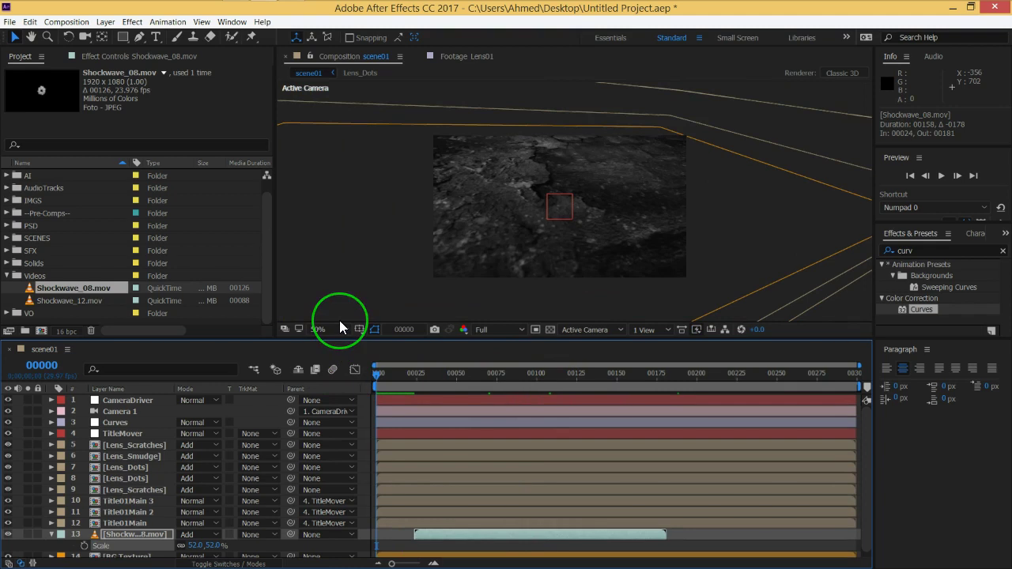
pyautogui.press('space')
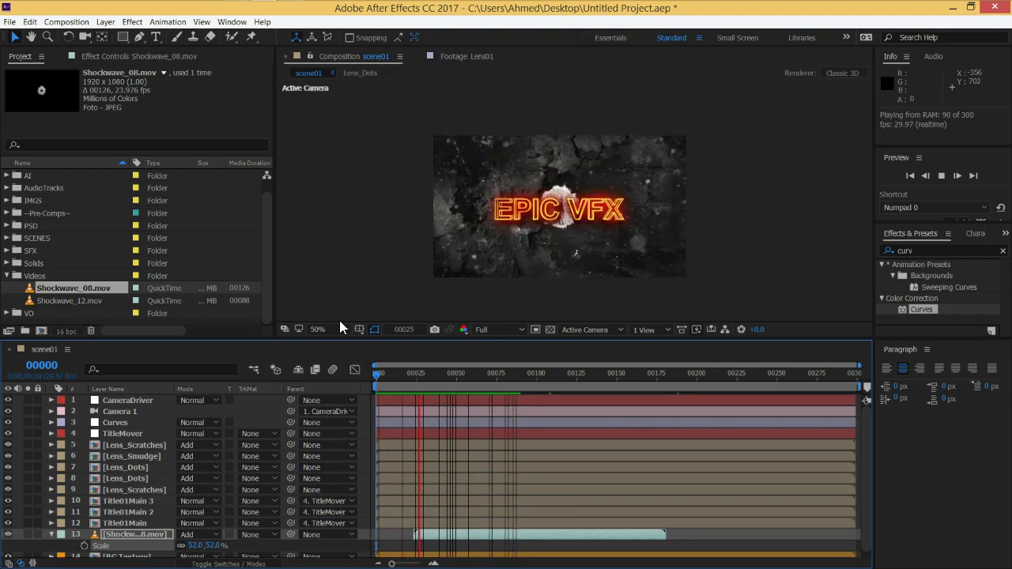
pyautogui.press('space')
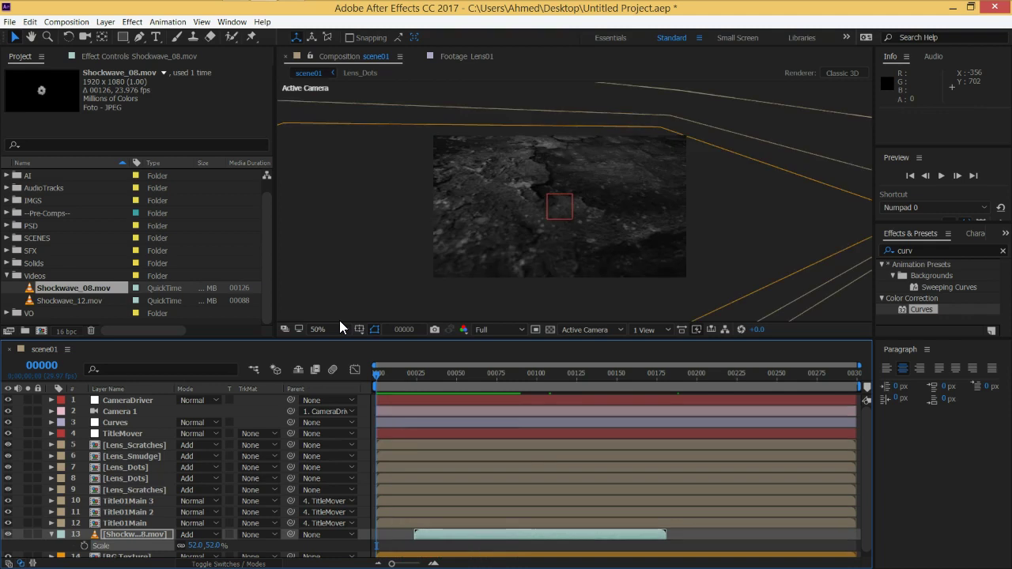
# Step: Scrub to frame 24 and step frame by frame to frame 22, just before the shockwave
pyautogui.click(376, 374)
pyautogui.moveTo(376, 374); pyautogui.dragTo(412, 379)
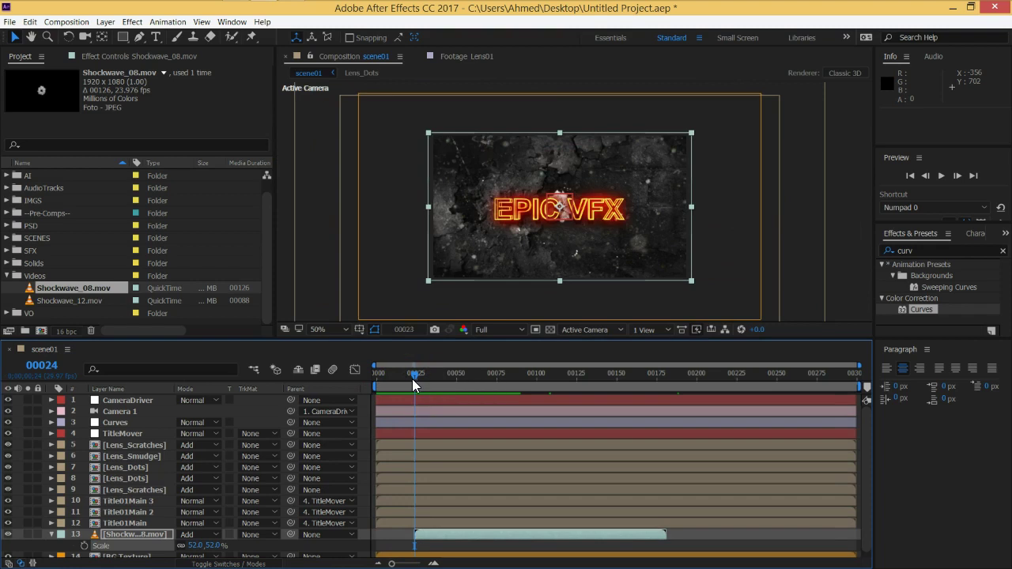
pyautogui.press('pageup')
pyautogui.press('pageup')
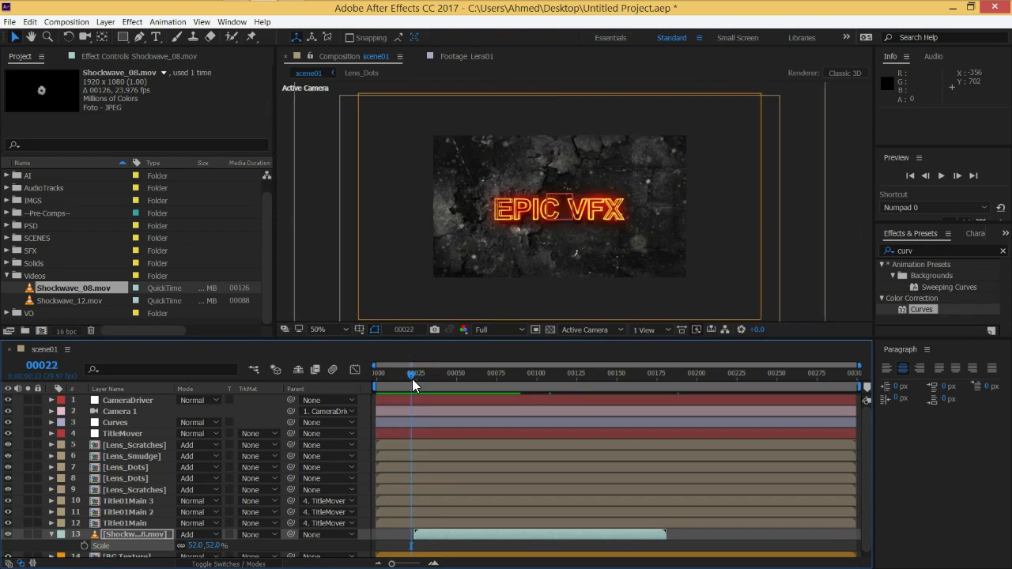
pyautogui.press('pageup')
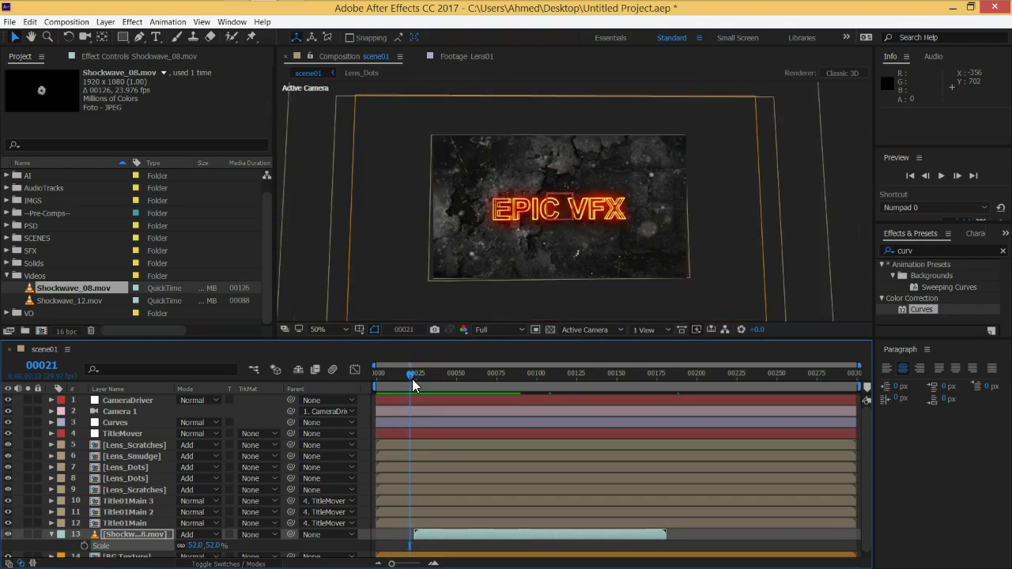
pyautogui.press('pagedown')
# Step: Slide the shockwave layer later and trim its in-point to the playhead
pyautogui.click(473, 534)
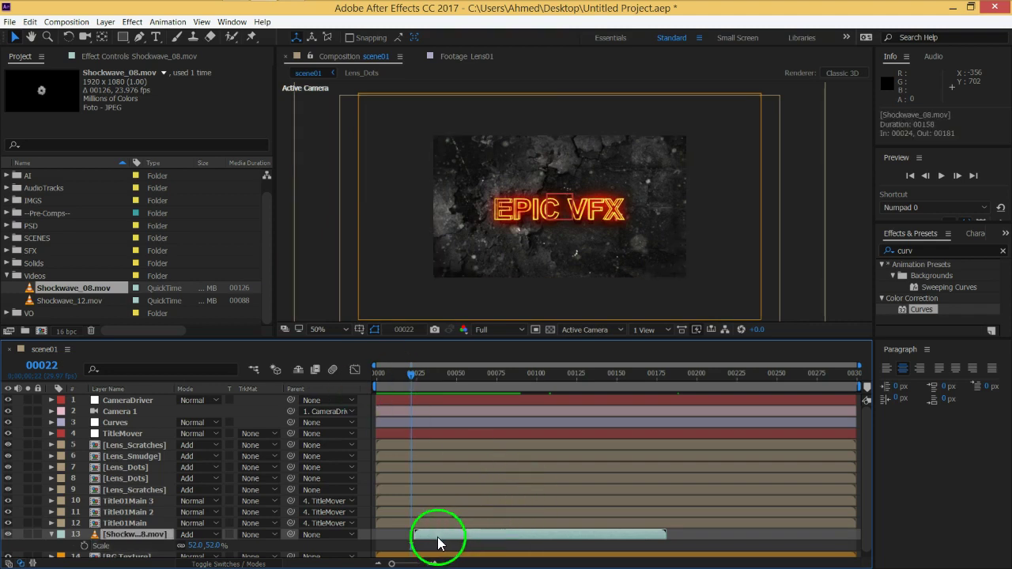
pyautogui.moveTo(414, 538); pyautogui.dragTo(492, 544)
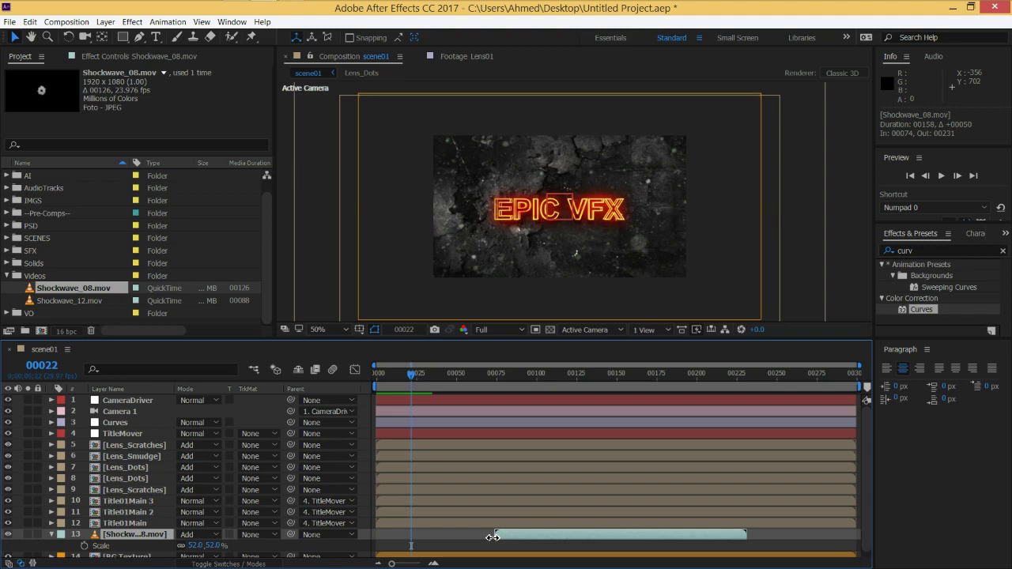
pyautogui.click(501, 535)
pyautogui.press('[')
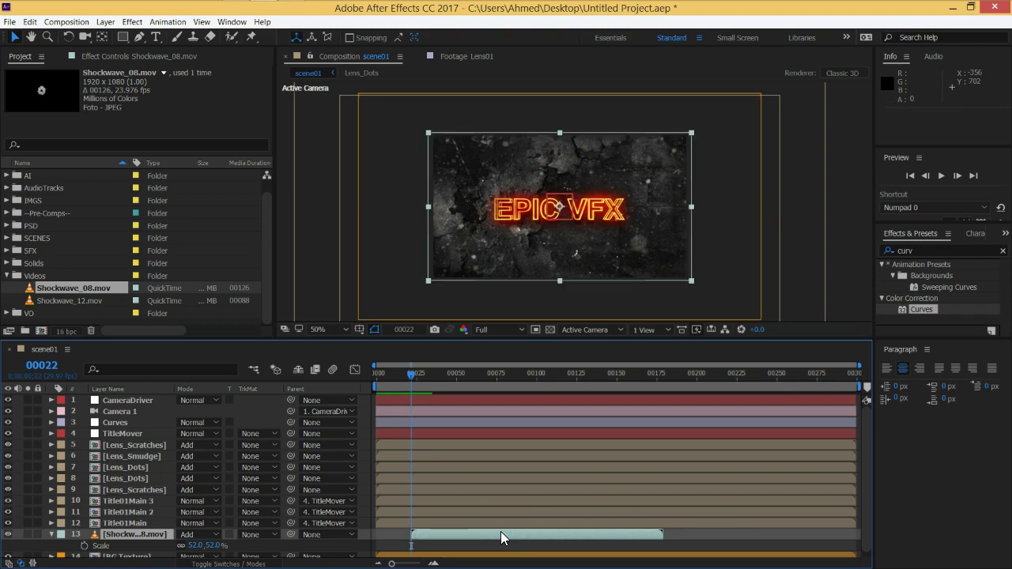
# Step: Trim the shockwave layer's out-point to the playhead at frame 00022
pyautogui.click(528, 535)
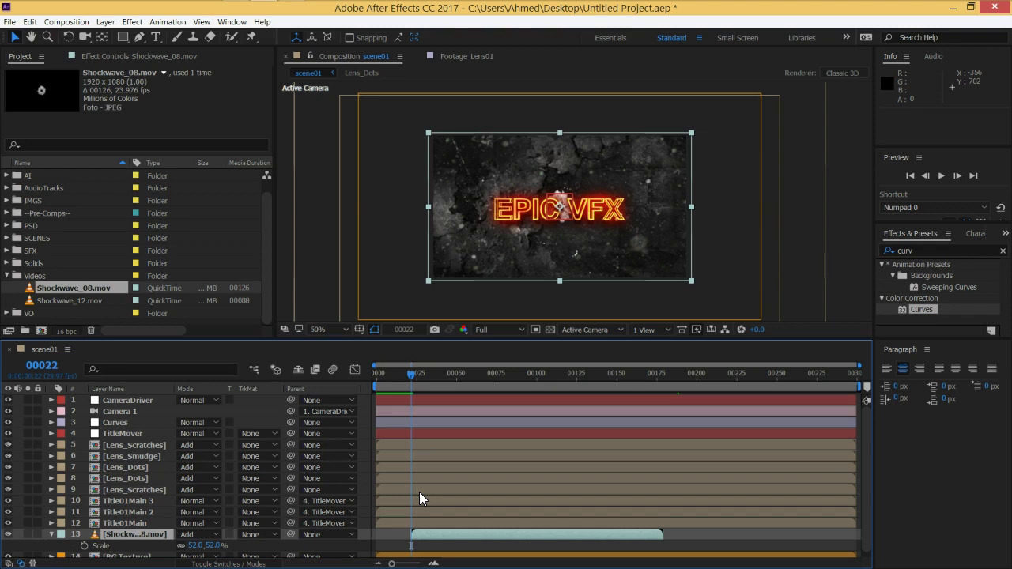
pyautogui.moveTo(402, 546); pyautogui.dragTo(413, 535)
pyautogui.moveTo(412, 534); pyautogui.dragTo(416, 536)
pyautogui.press(']')
pyautogui.moveTo(399, 535); pyautogui.dragTo(415, 535)
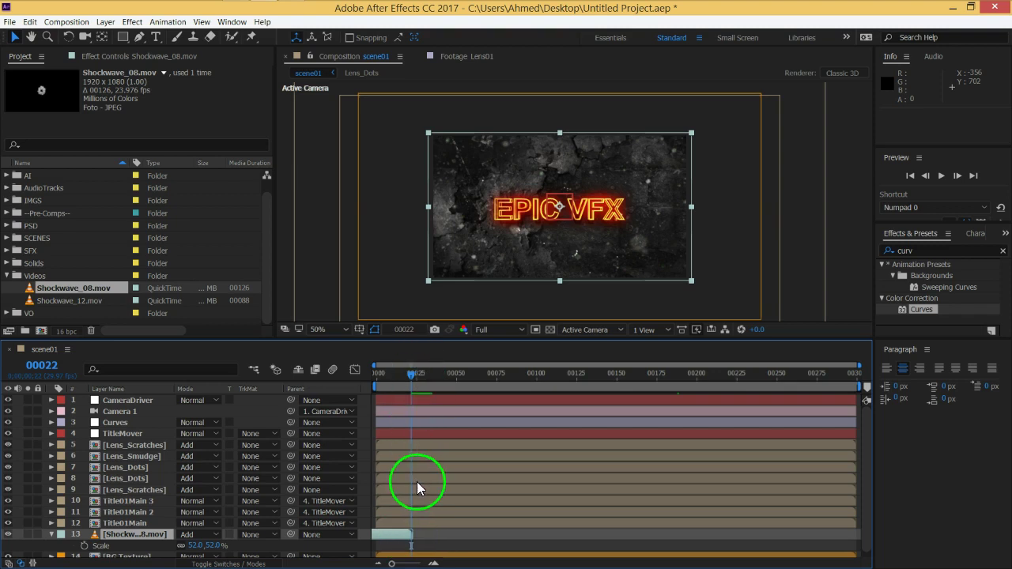
# Step: Set the shockwave layer's in-point to frame 00022
pyautogui.press('[')
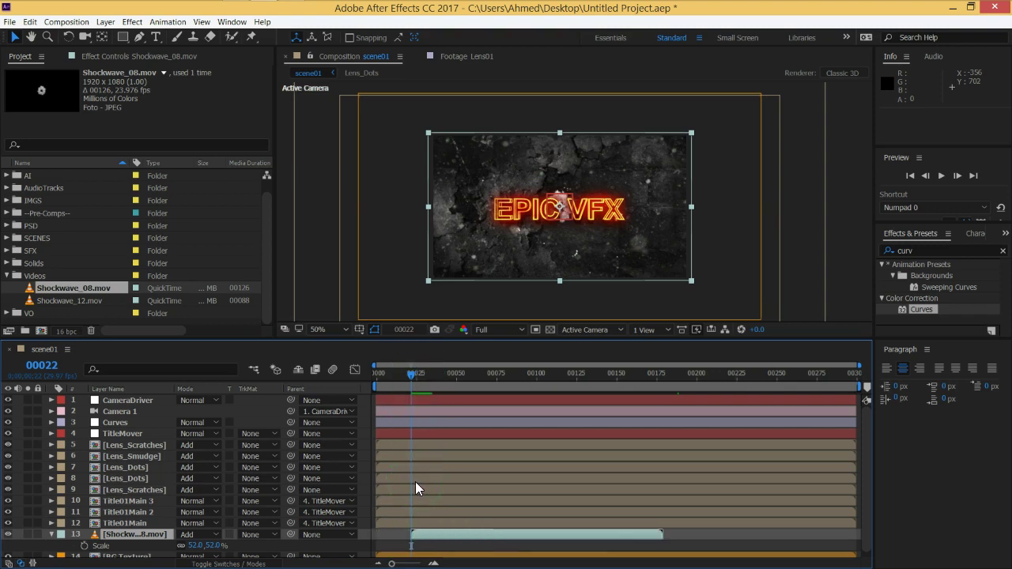
pyautogui.press(']')
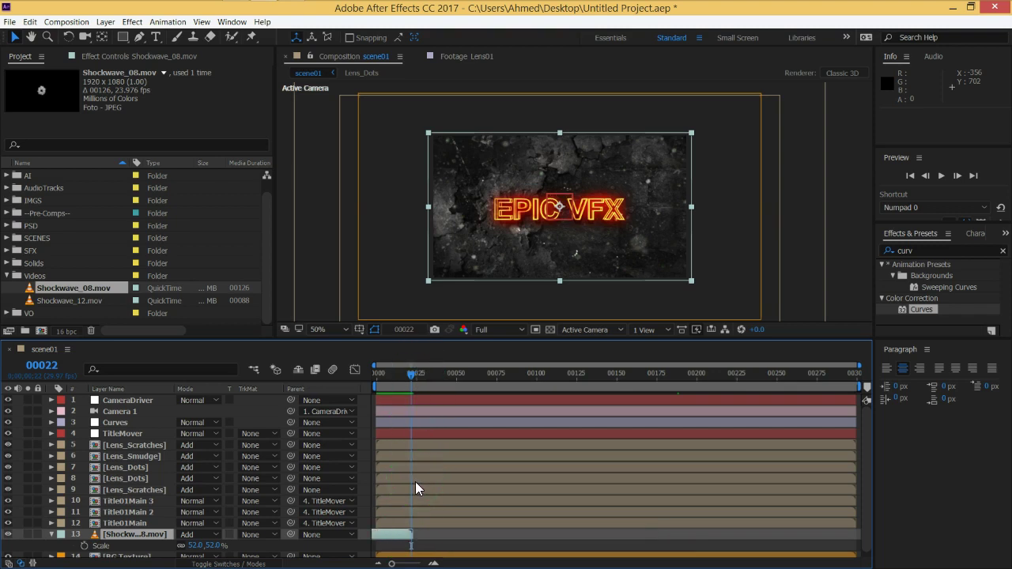
pyautogui.press('[')
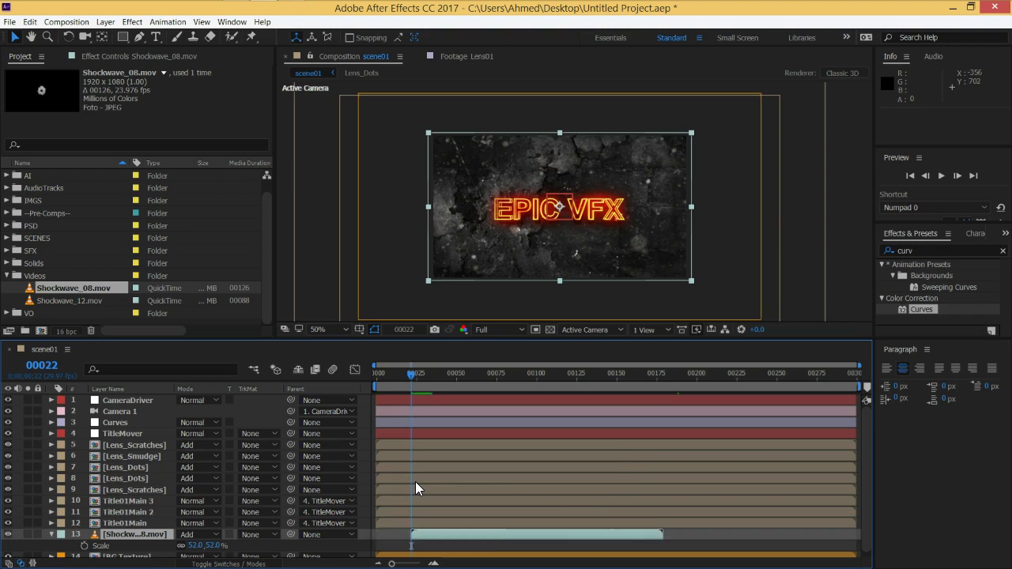
# Step: Go back to frame 00000 and RAM preview the burst with the EPIC VFX title
pyautogui.moveTo(437, 486); pyautogui.dragTo(412, 374)
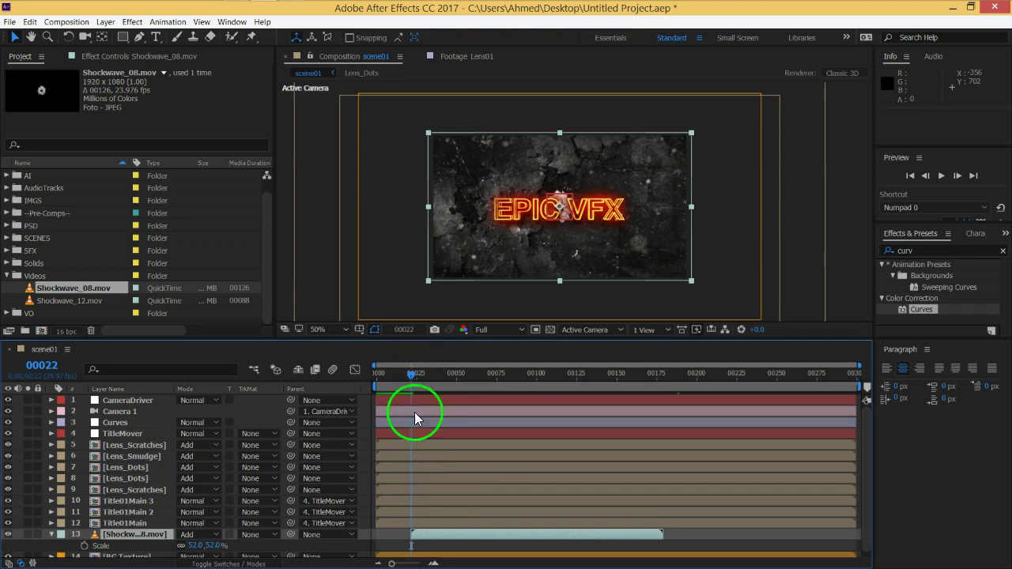
pyautogui.moveTo(404, 377); pyautogui.dragTo(364, 376)
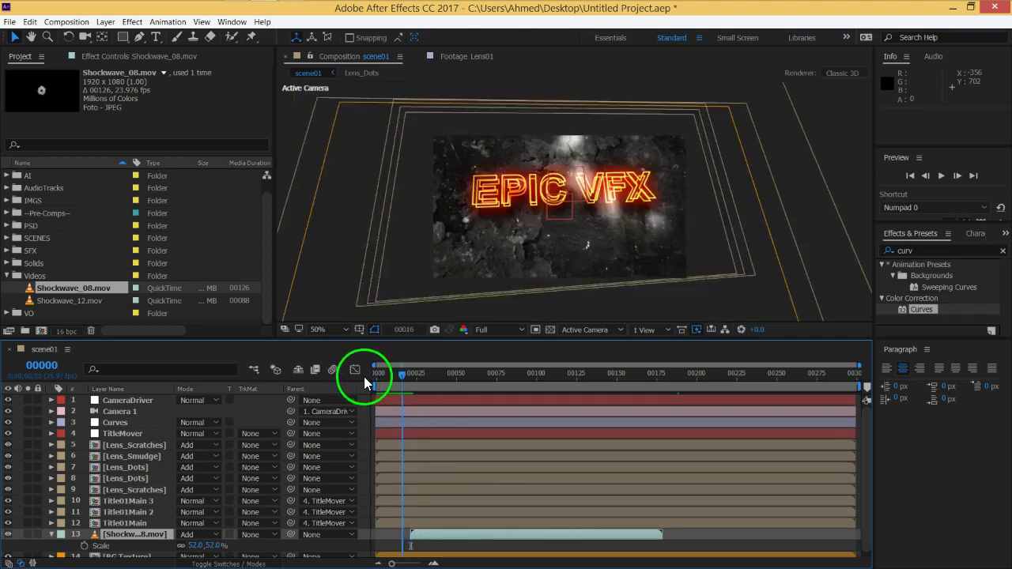
pyautogui.press('space')
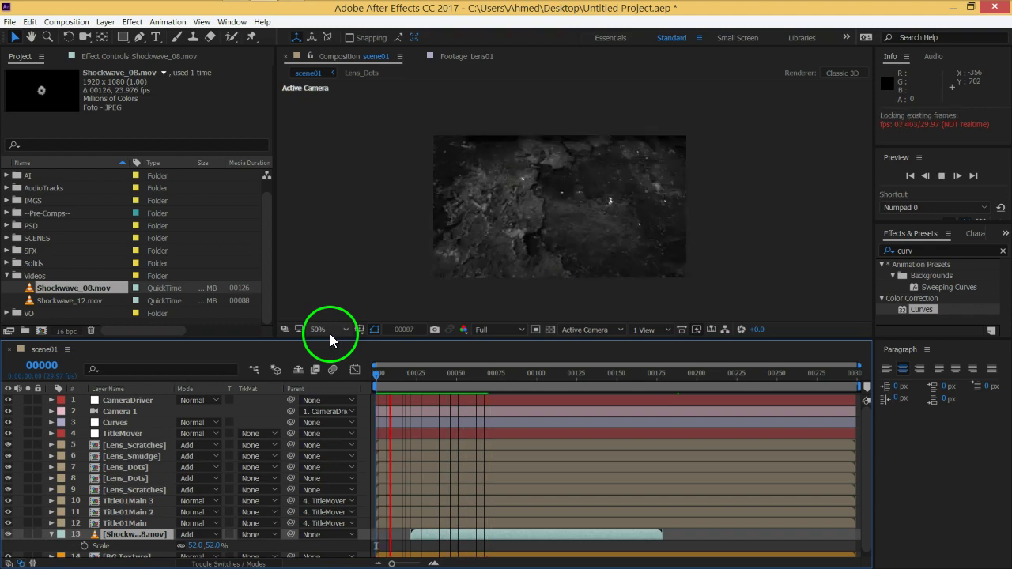
pyautogui.press('space')
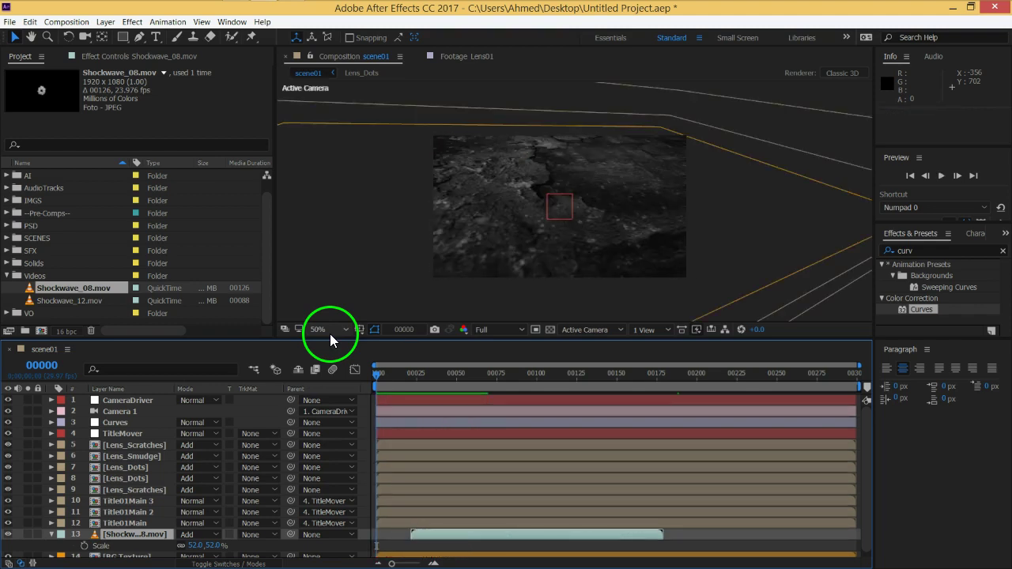